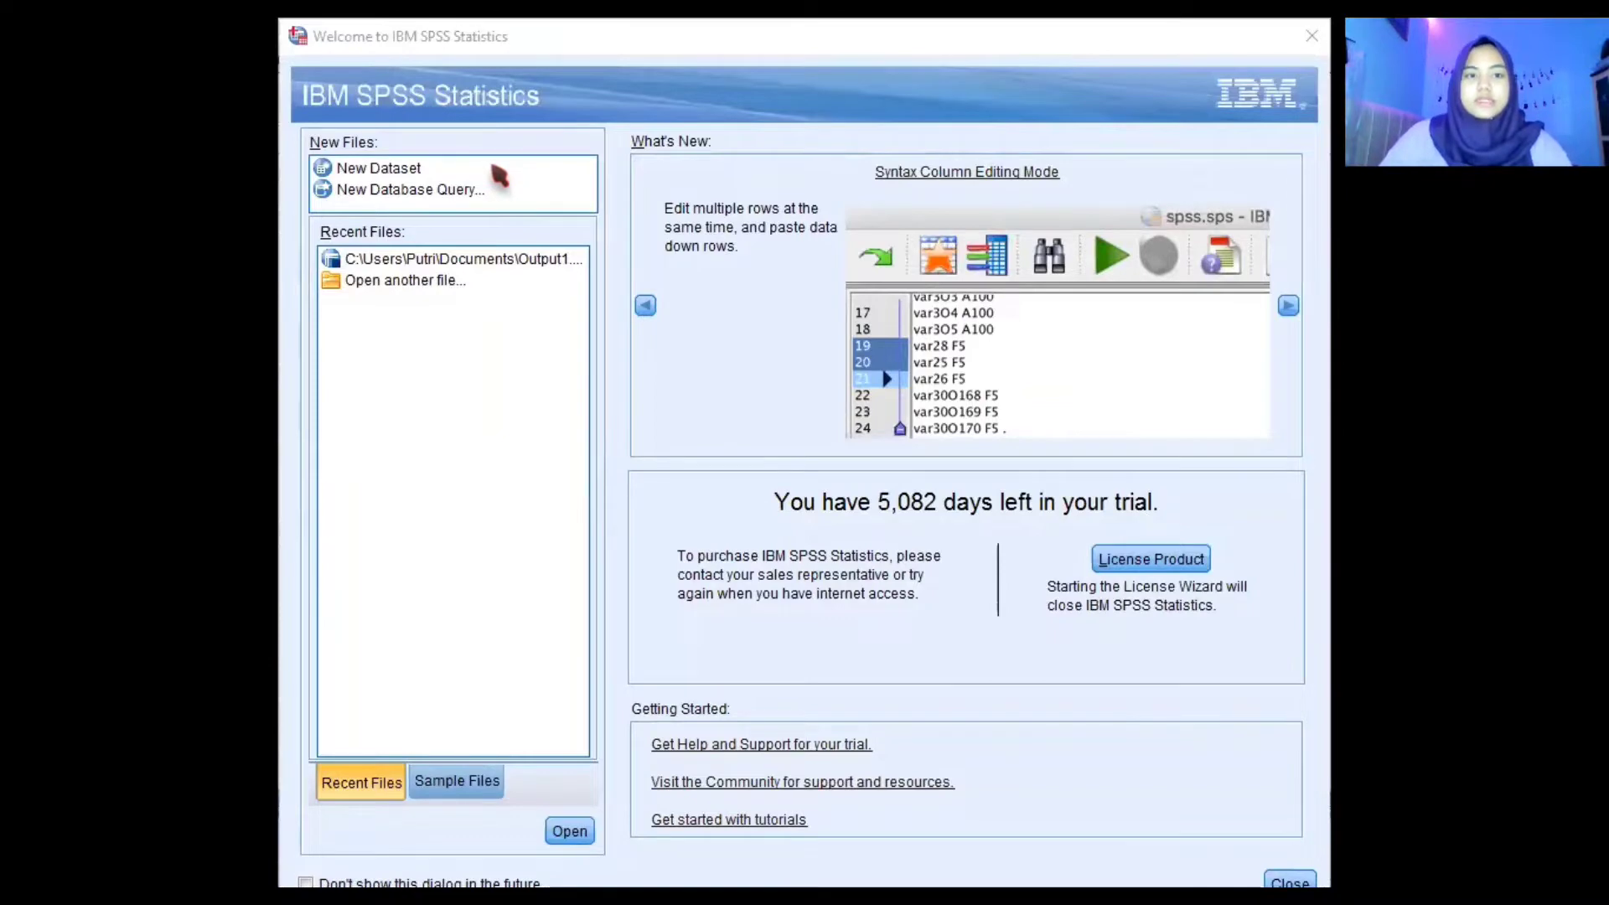
# - Create a new dataset and define its first variable with the name Penjualan
pyautogui.click(497, 171)
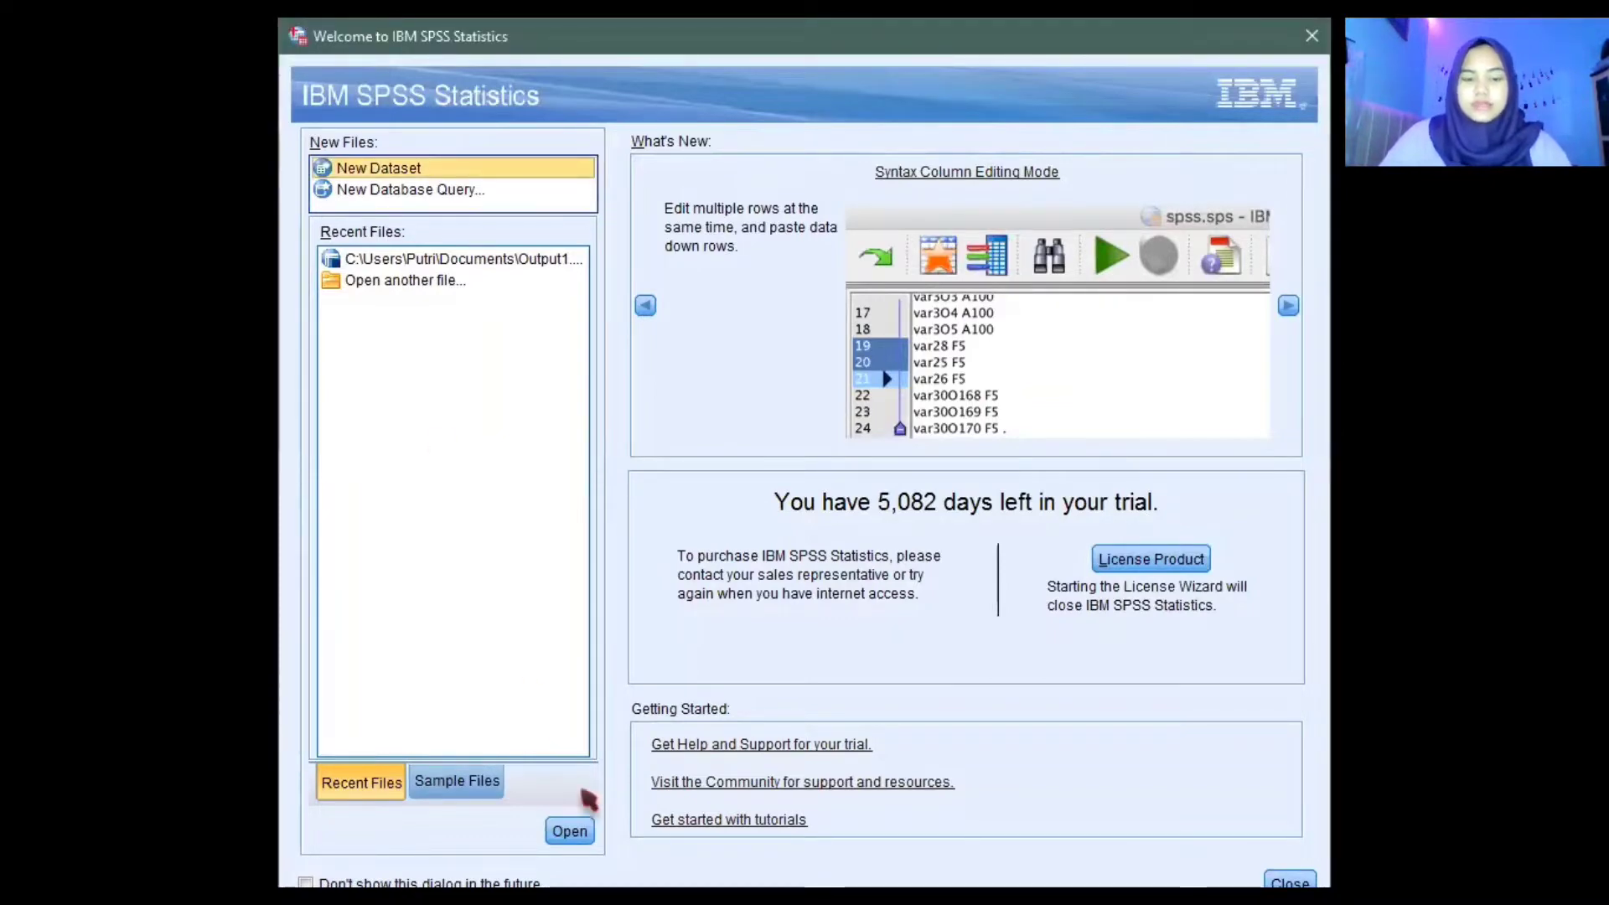
pyautogui.click(568, 832)
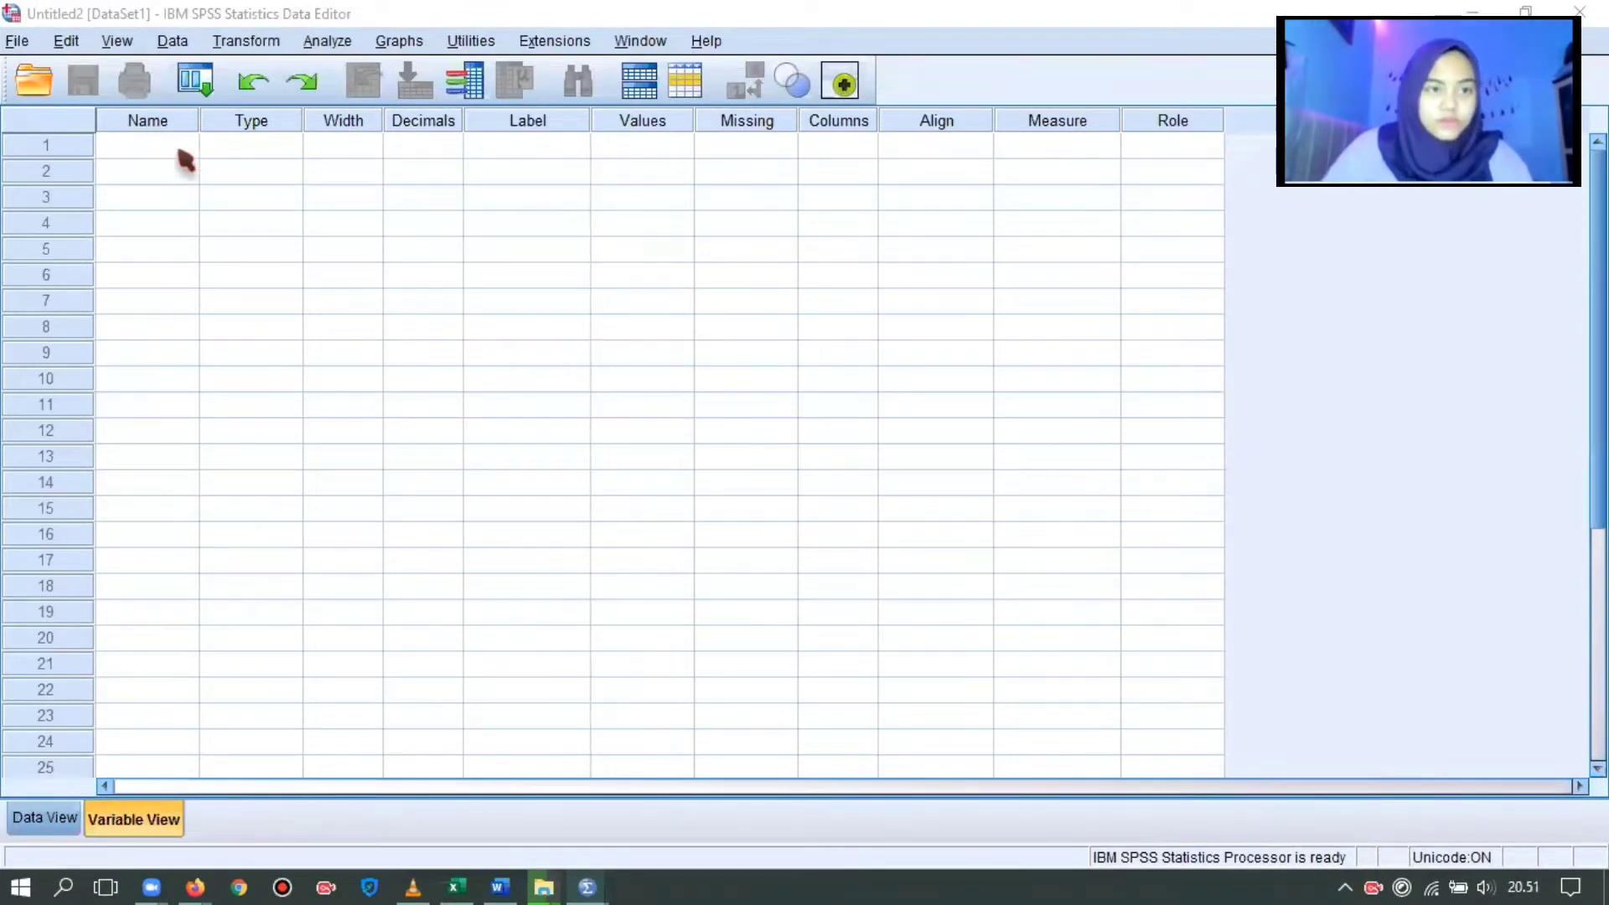
pyautogui.click(181, 153)
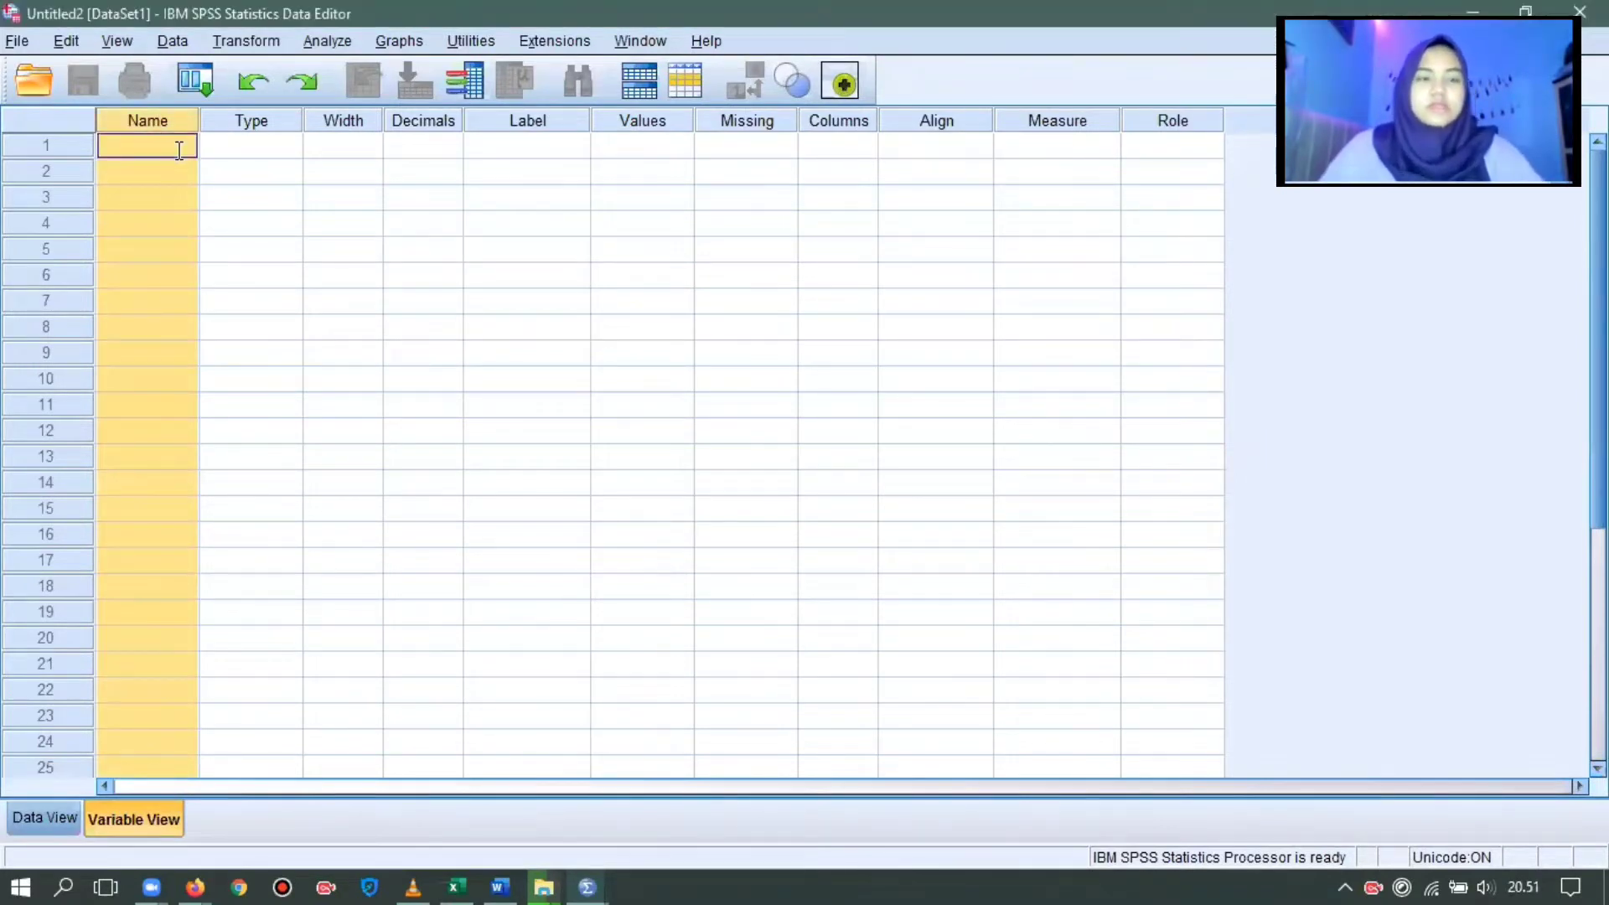
pyautogui.write('PEN')
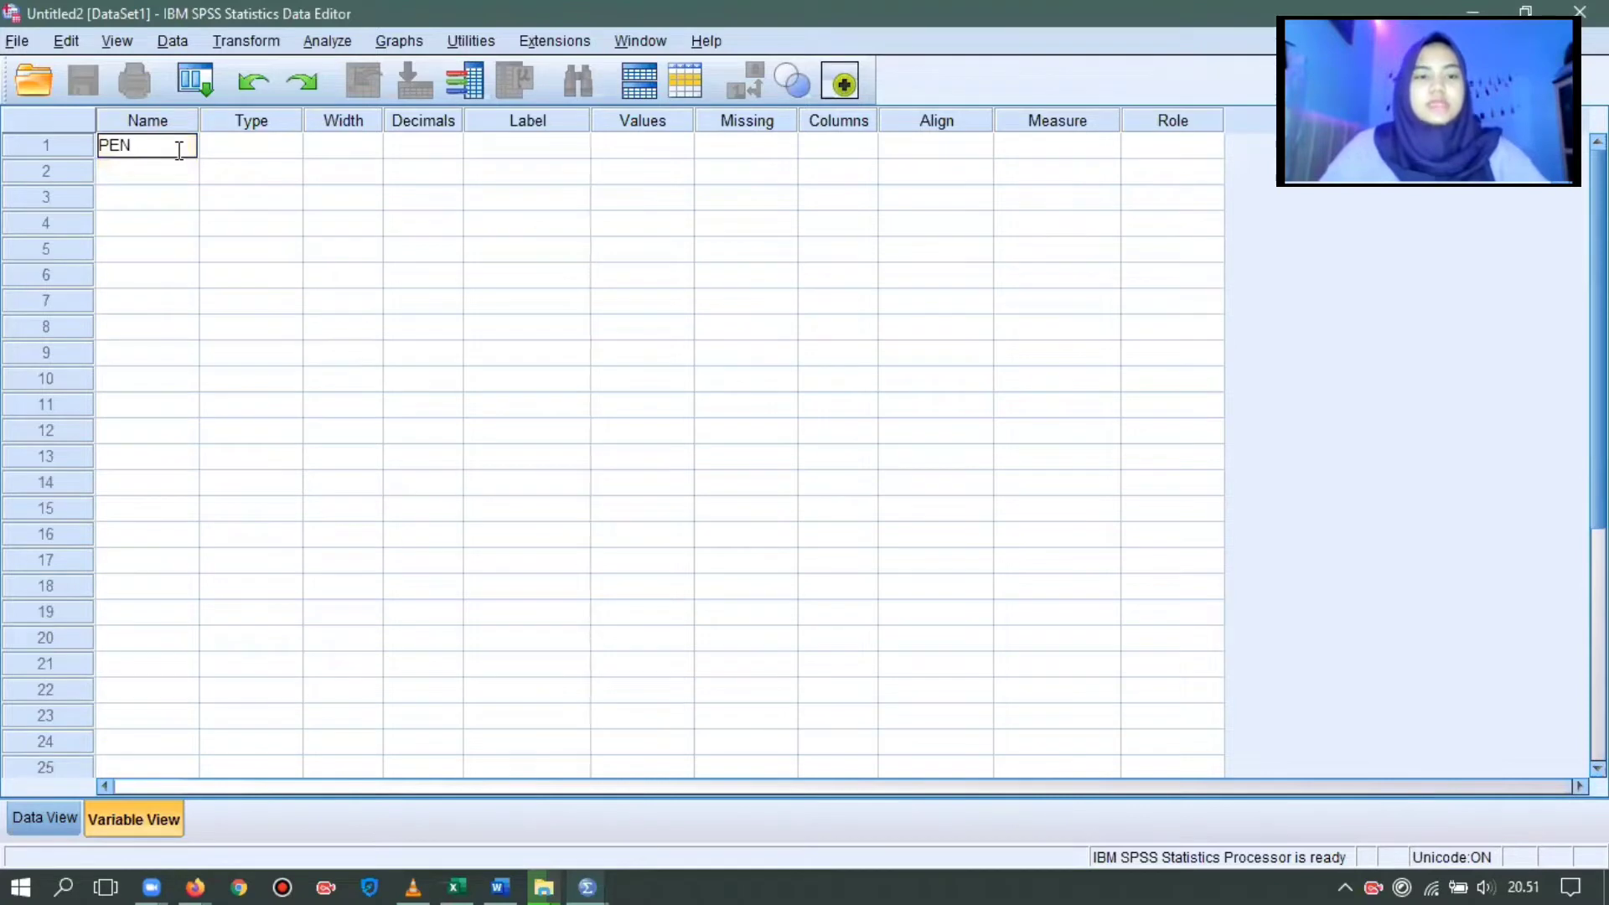
pyautogui.press('BackSpace')
pyautogui.press('BackSpace')
pyautogui.press('BackSpace')
pyautogui.press('BackSpace')
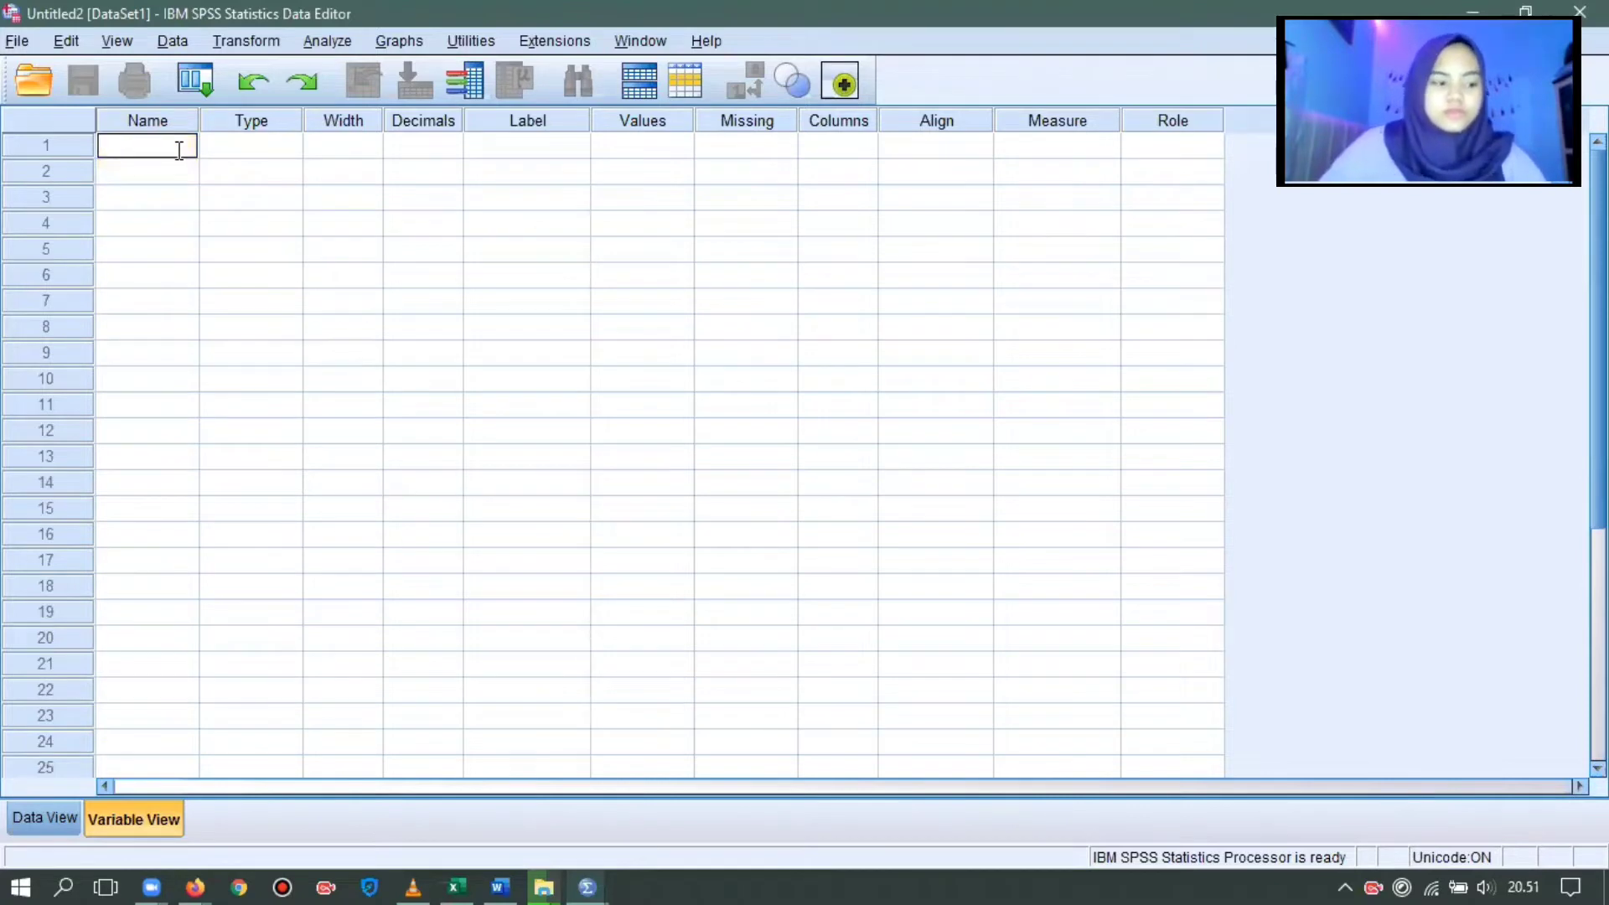
pyautogui.write('Pen')
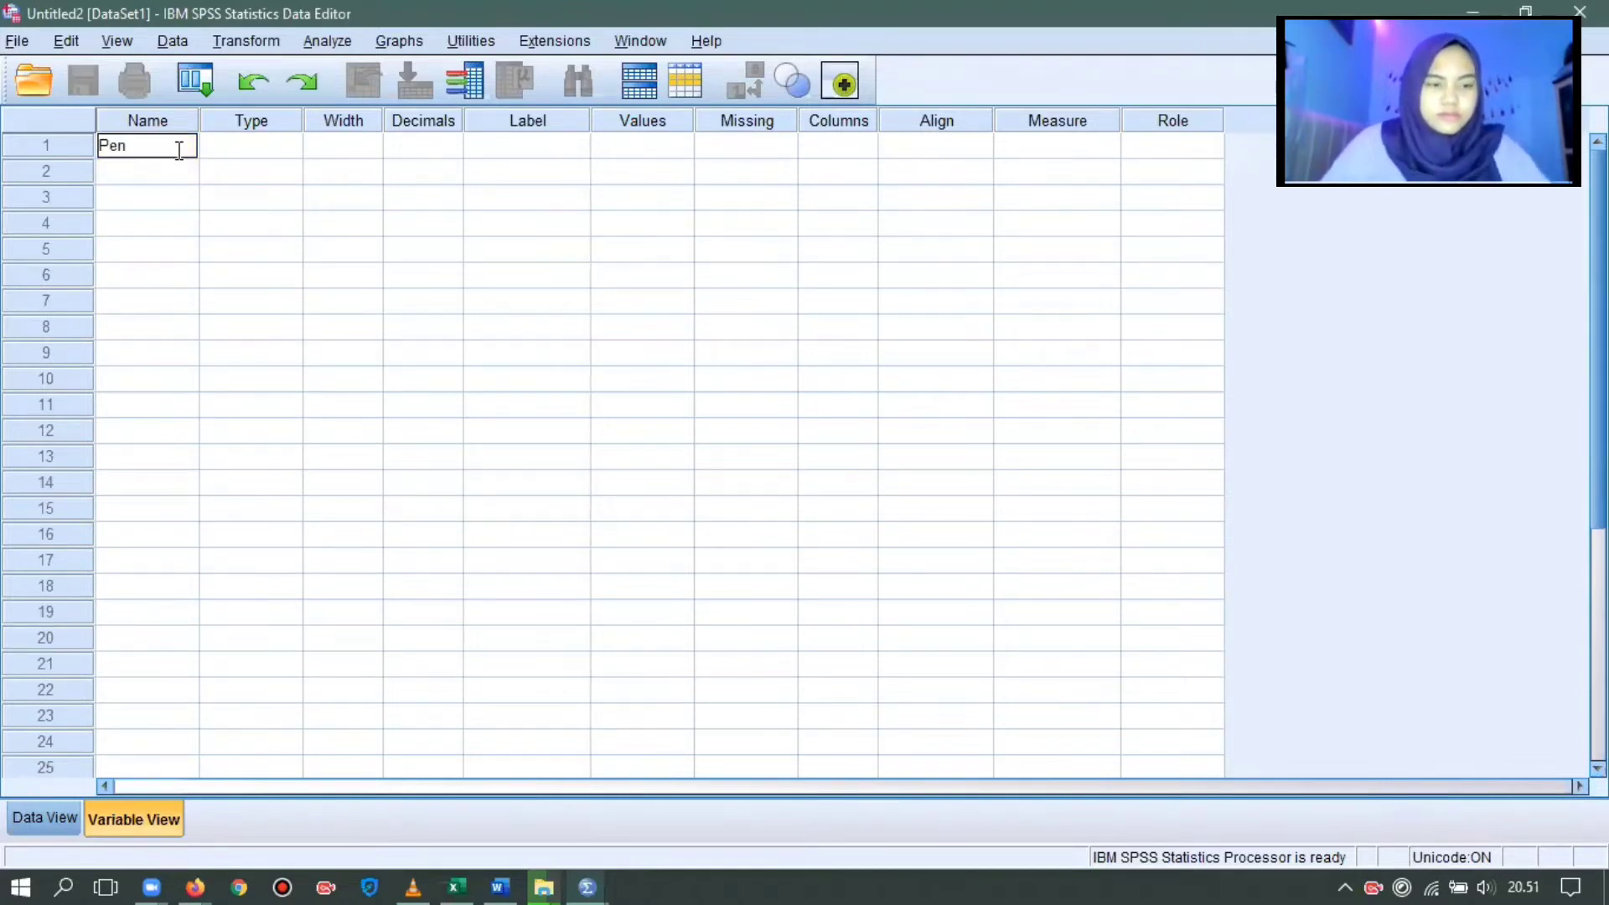
pyautogui.write('ju')
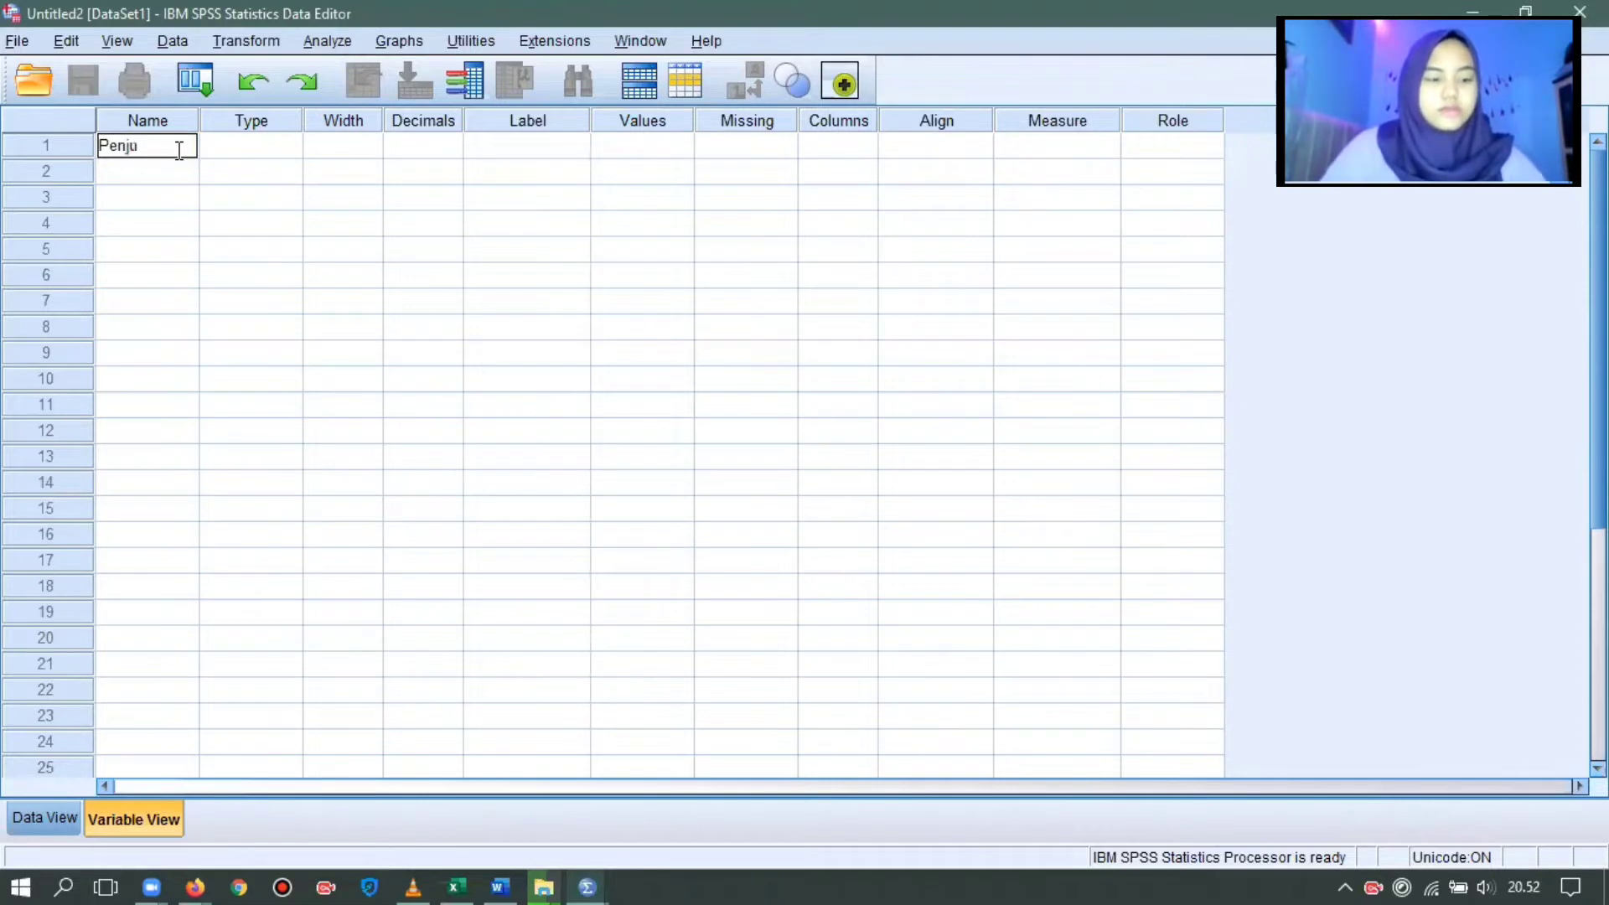
pyautogui.write('alan')
pyautogui.press('Return')
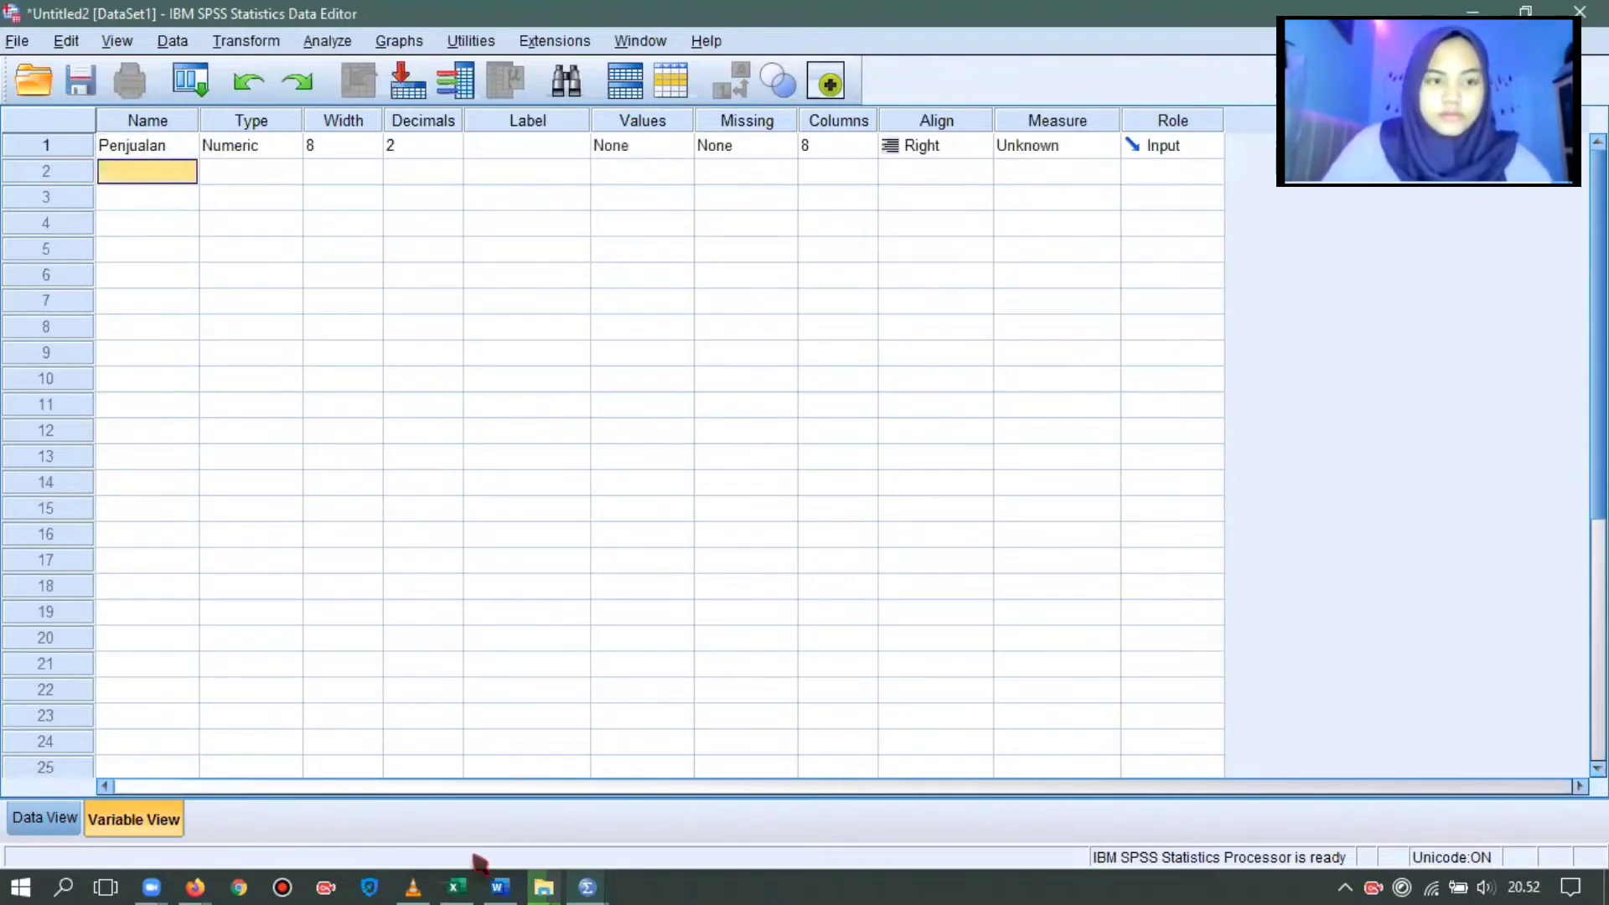
# - Check the column headings in the Excel workbook, and add the variables Jarak and Upah below Penjualan in SPSS
pyautogui.click(456, 885)
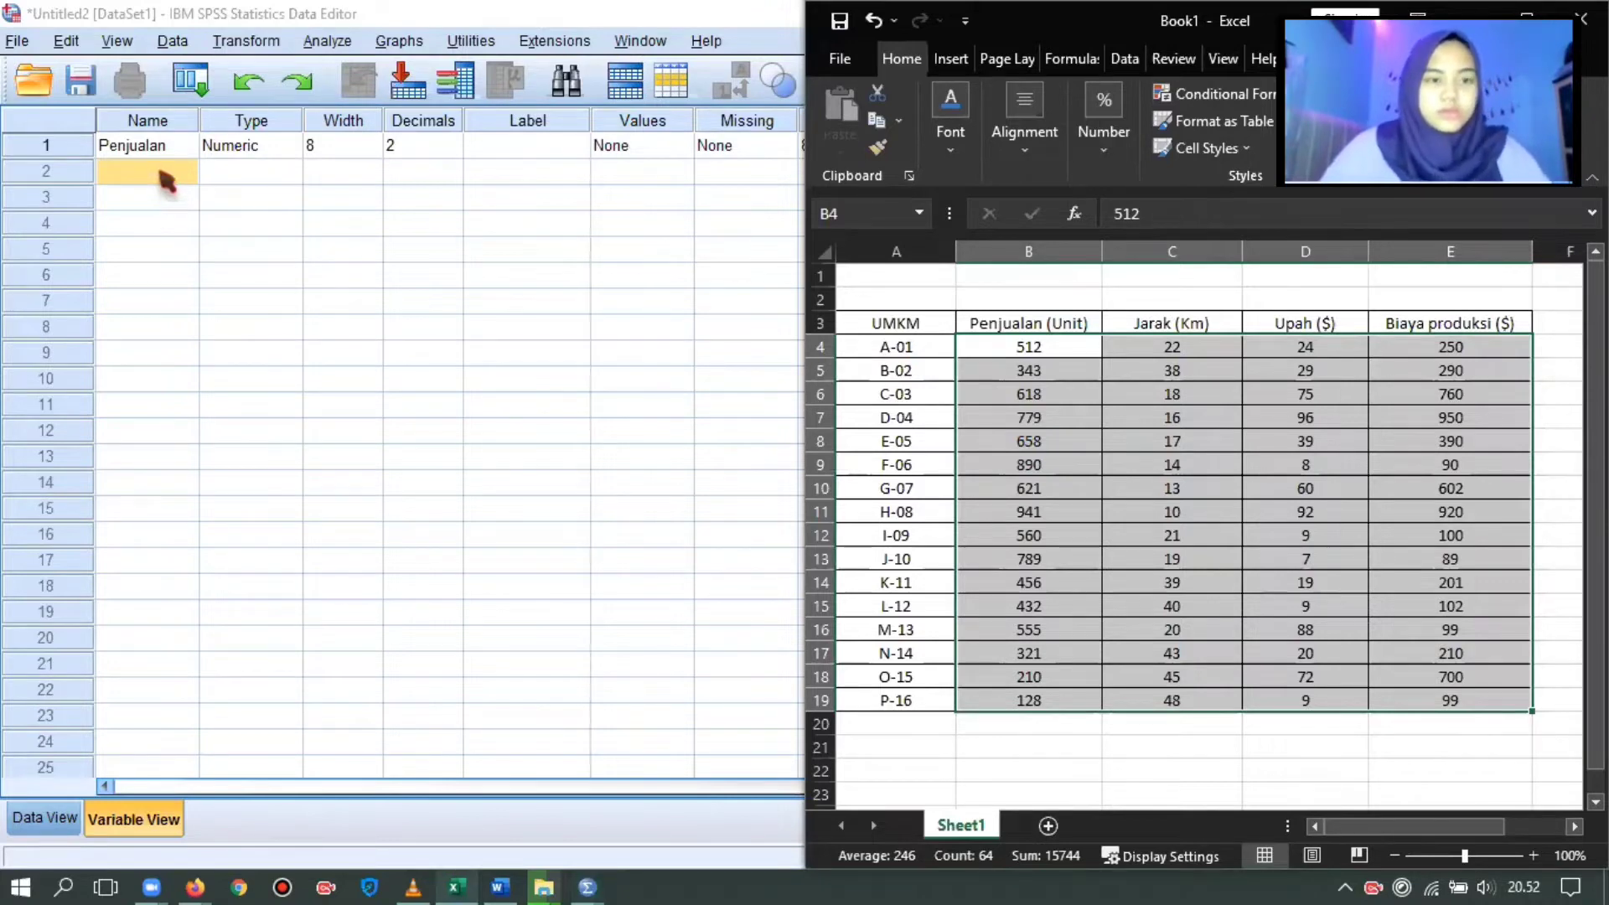
pyautogui.write('j')
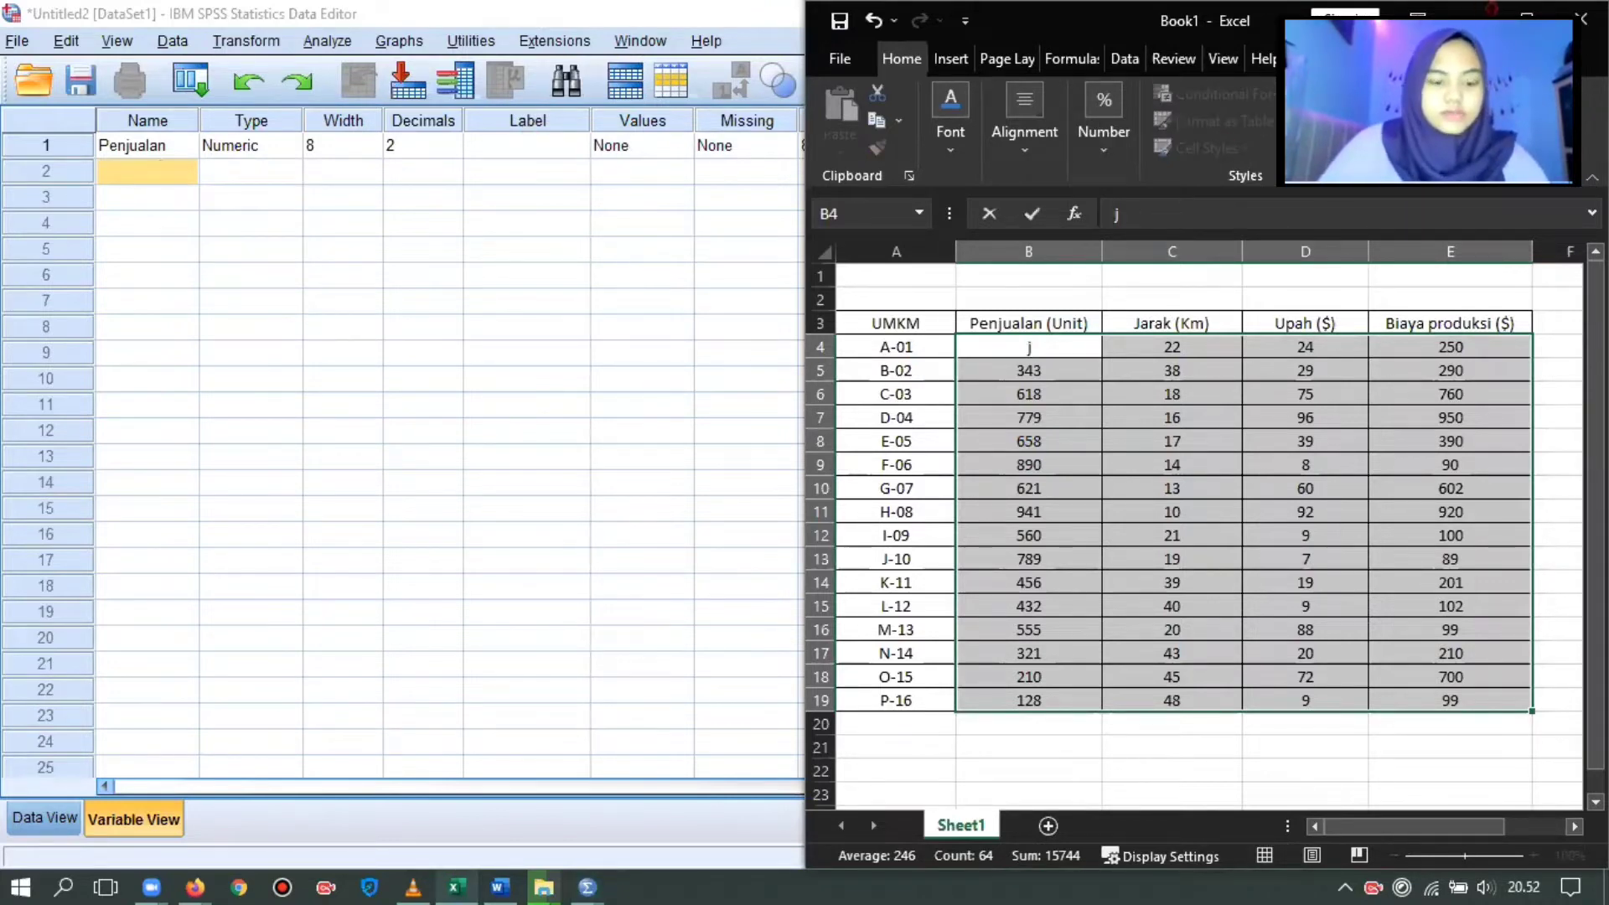
pyautogui.click(1472, 19)
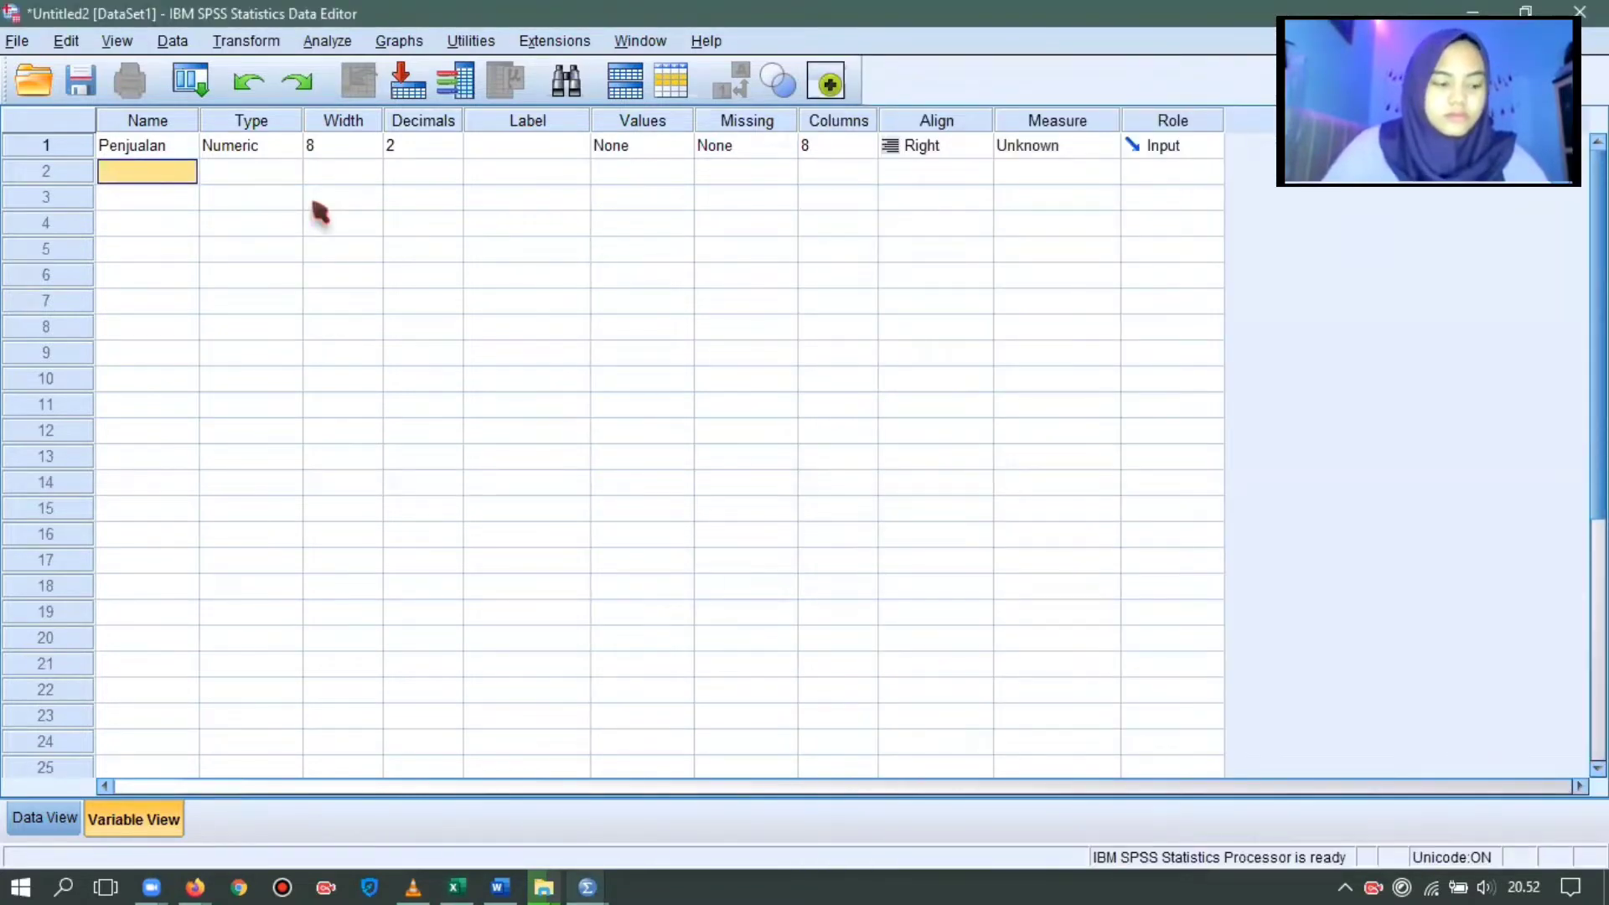
pyautogui.write('Jara')
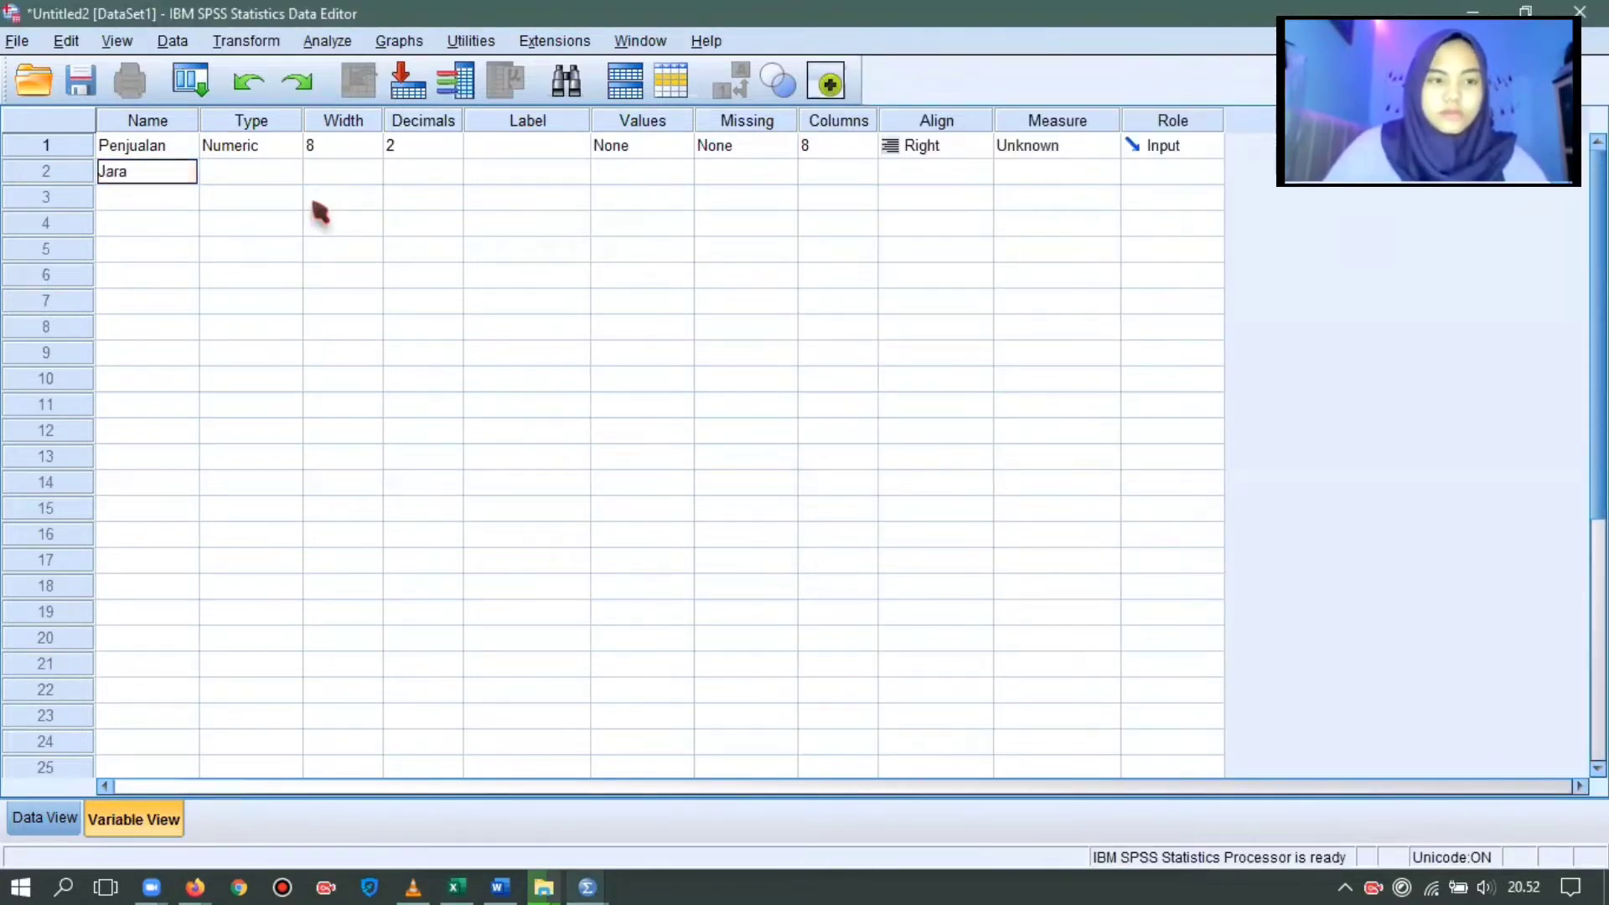
pyautogui.write('k')
pyautogui.press('Return')
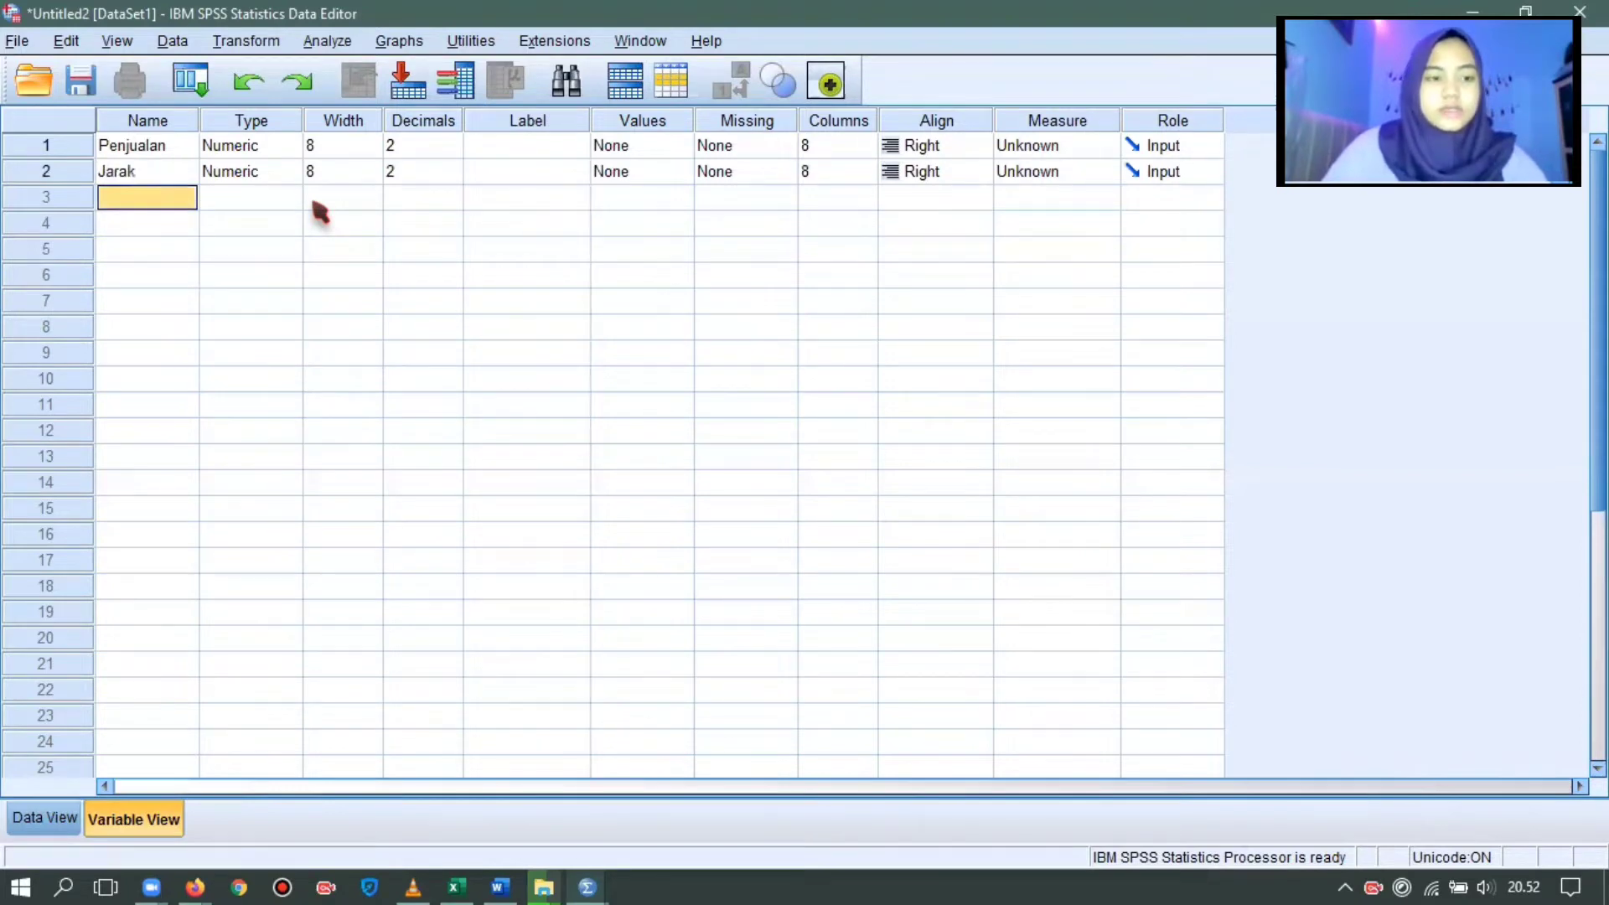
pyautogui.write('Upah')
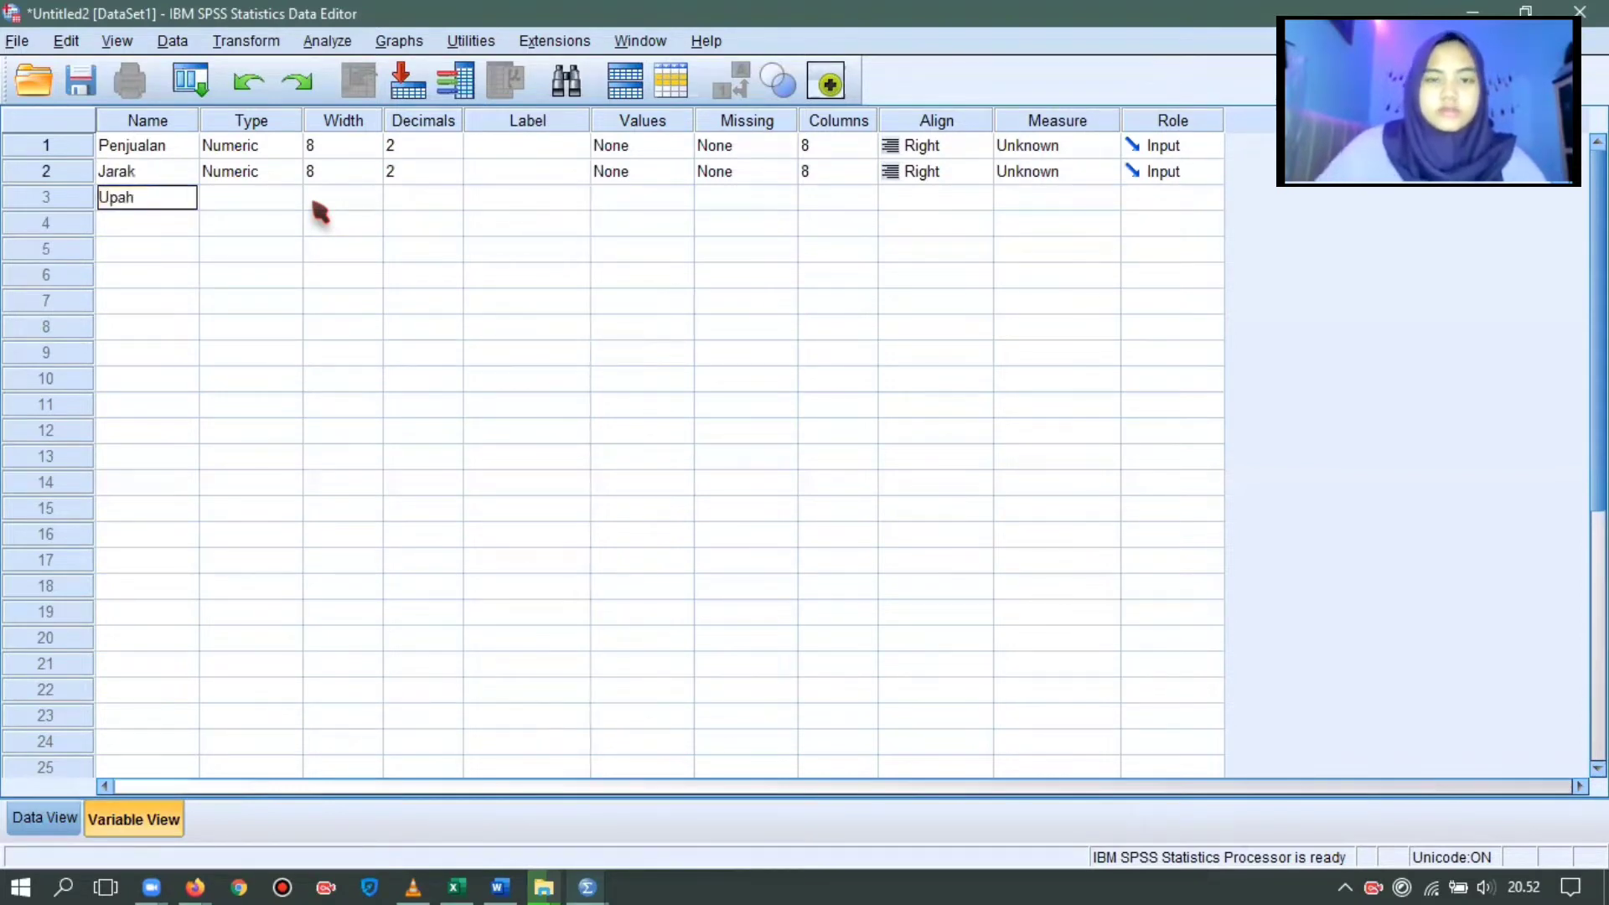
pyautogui.press('Return')
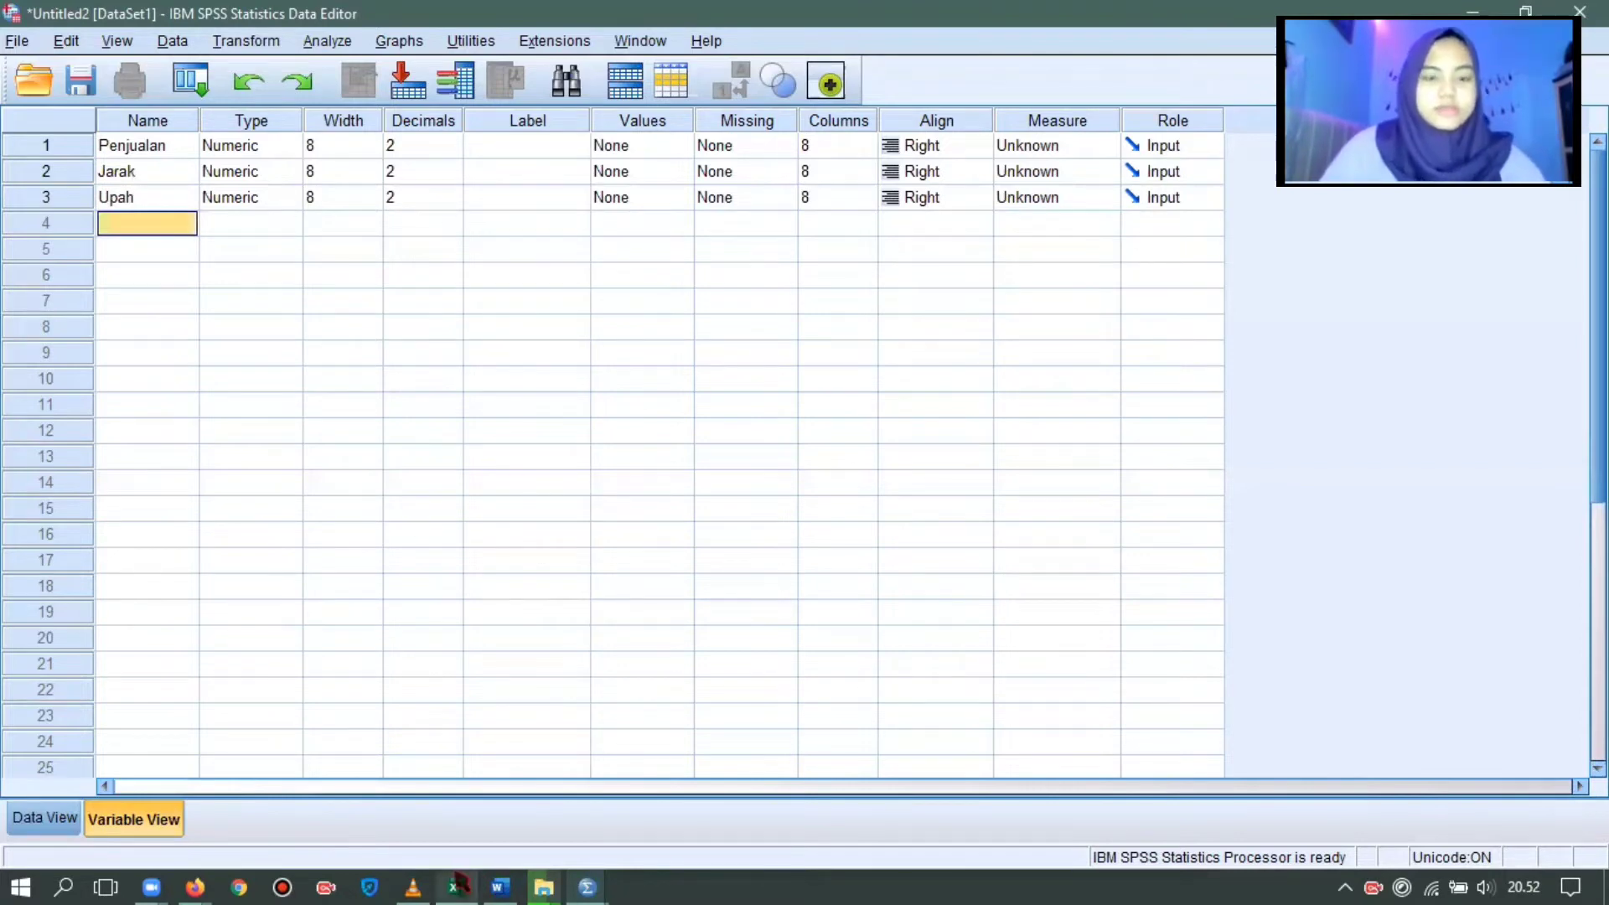
# - Consult the Excel table's last column heading and add a fourth SPSS variable named Biaya
pyautogui.moveTo(461, 882)
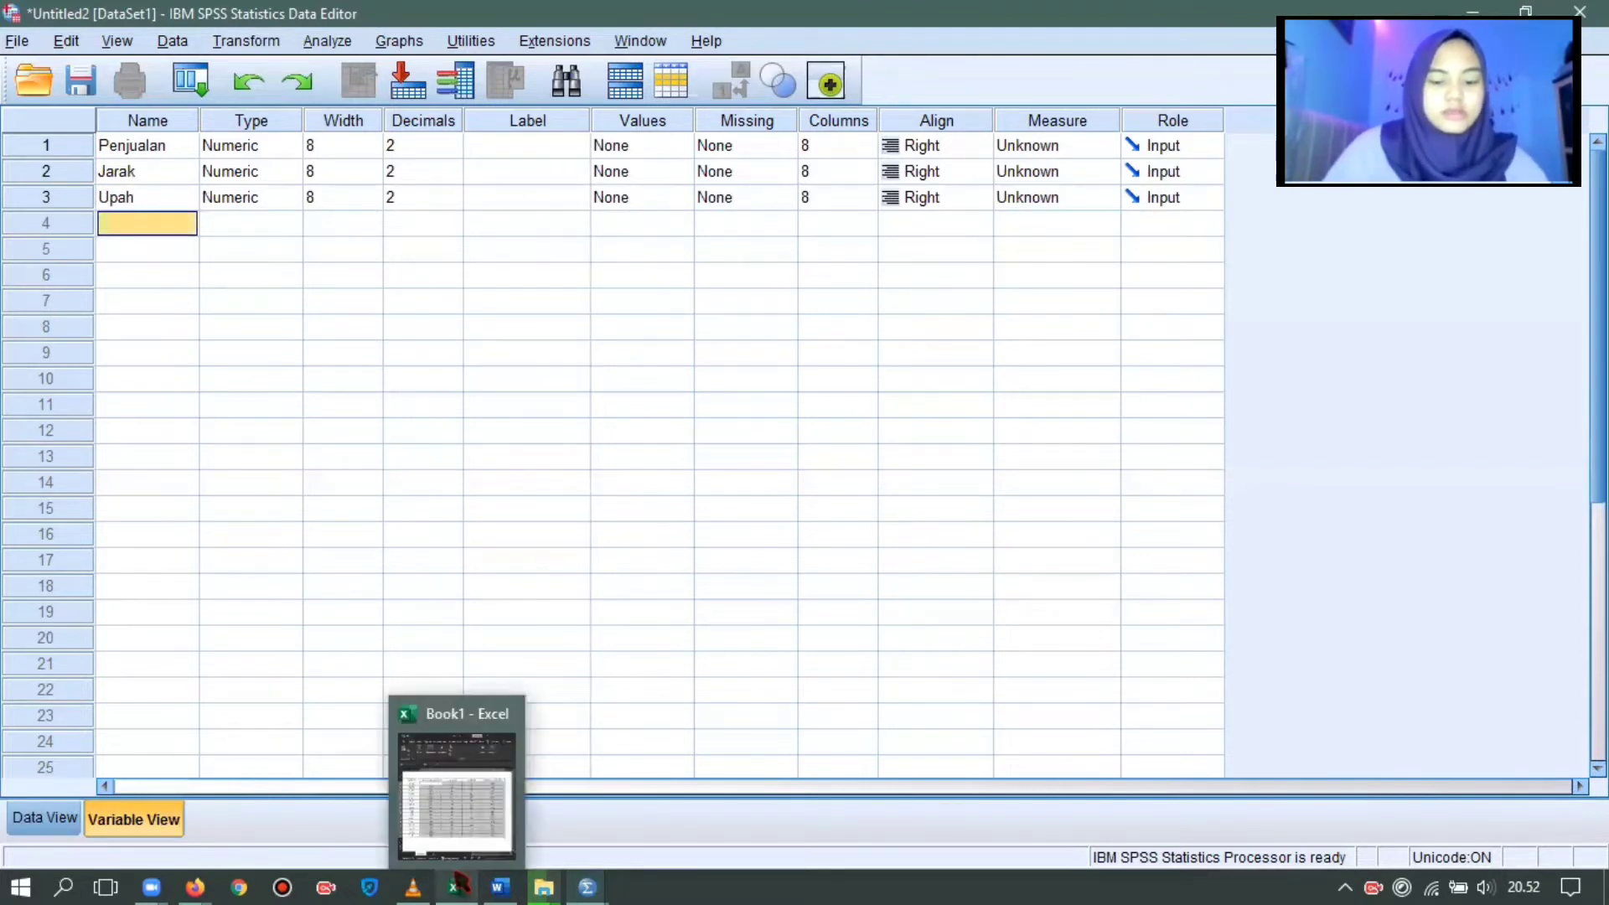
pyautogui.click(475, 851)
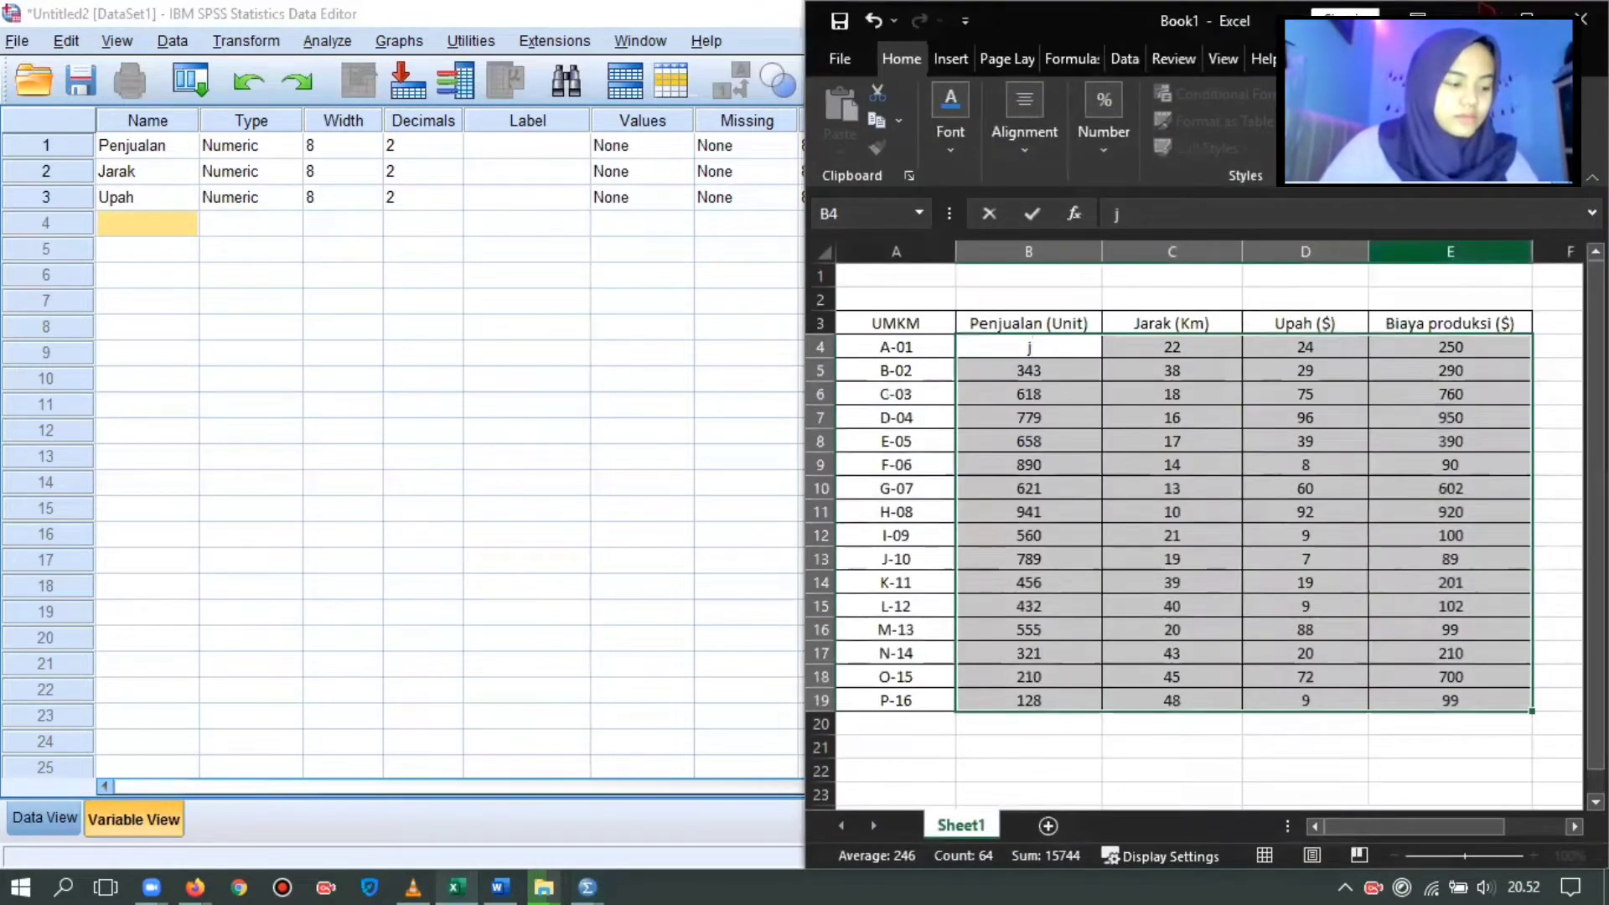
pyautogui.click(170, 255)
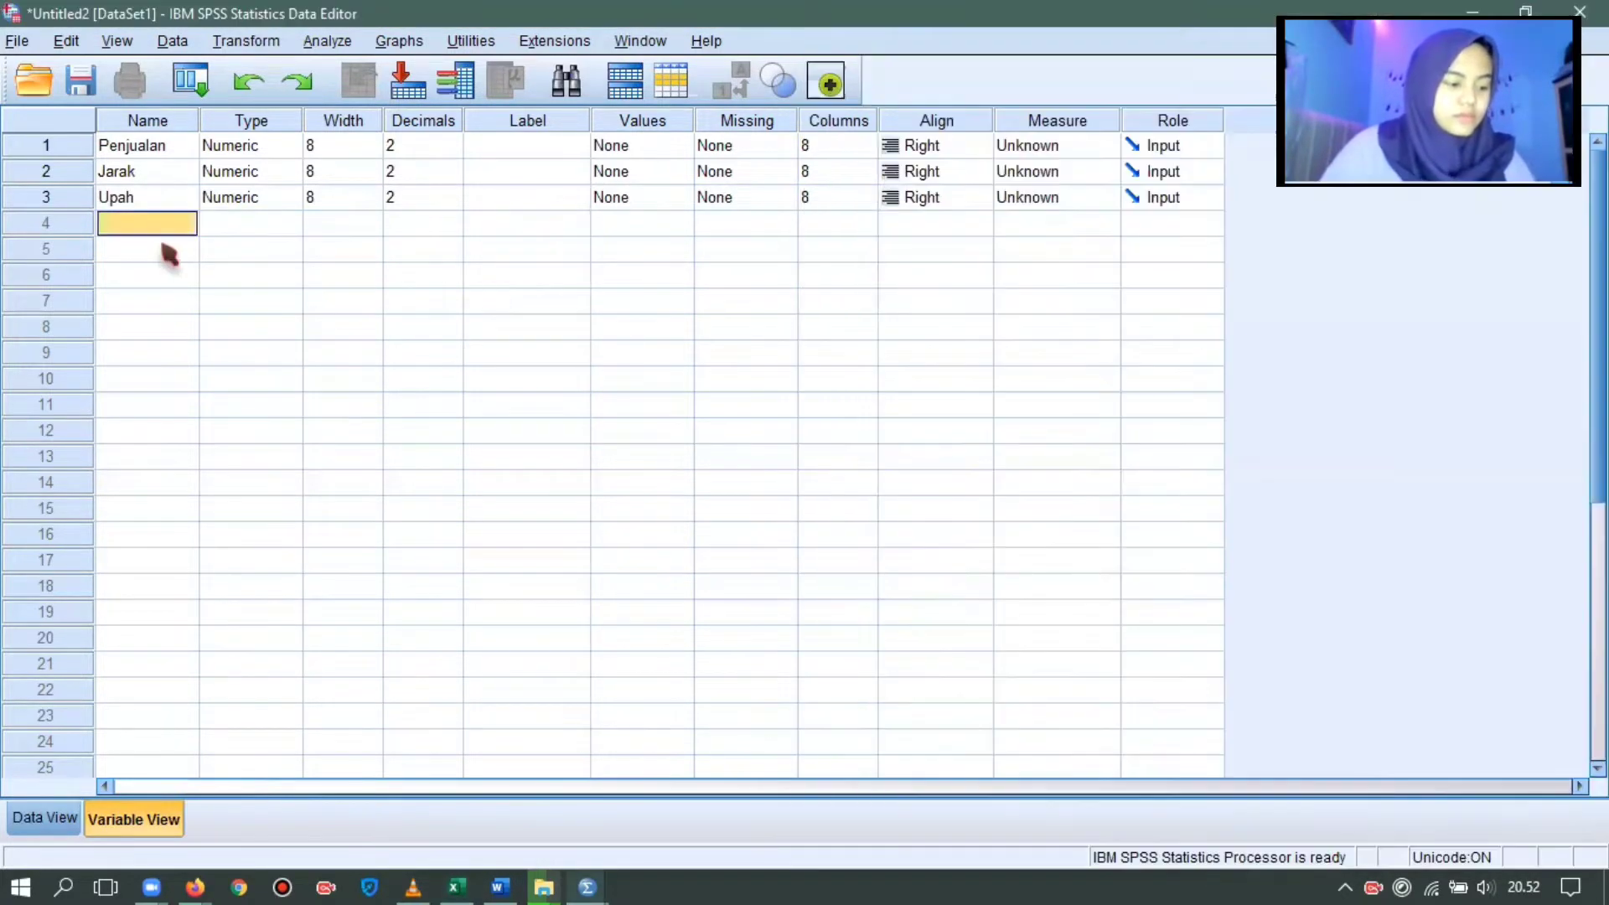
pyautogui.write('Biaya')
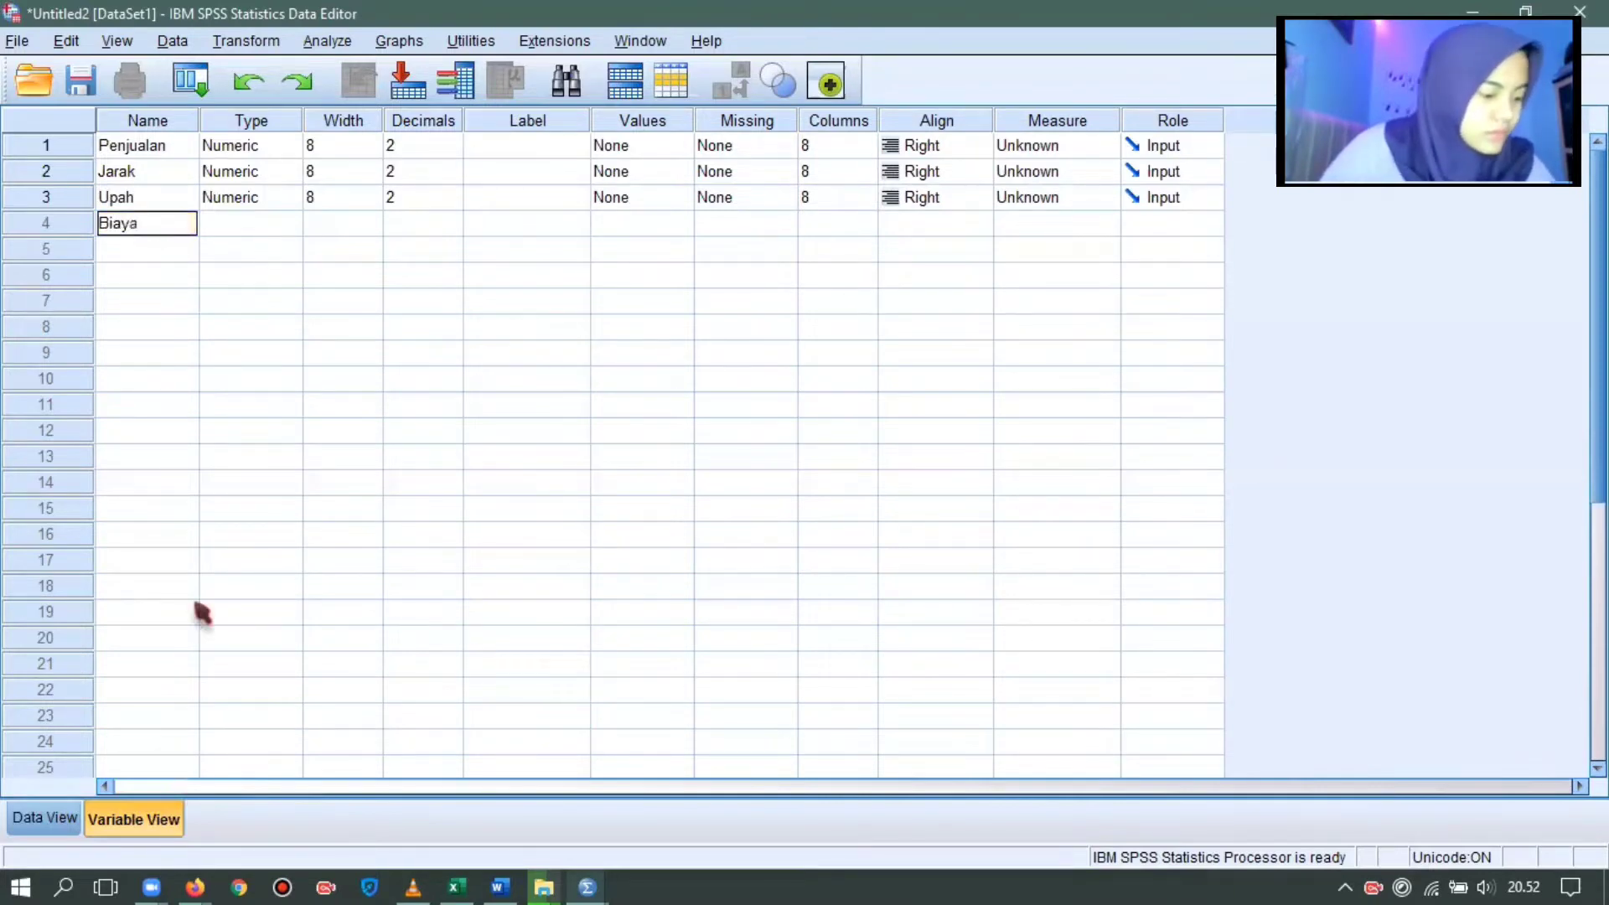
pyautogui.press('Return')
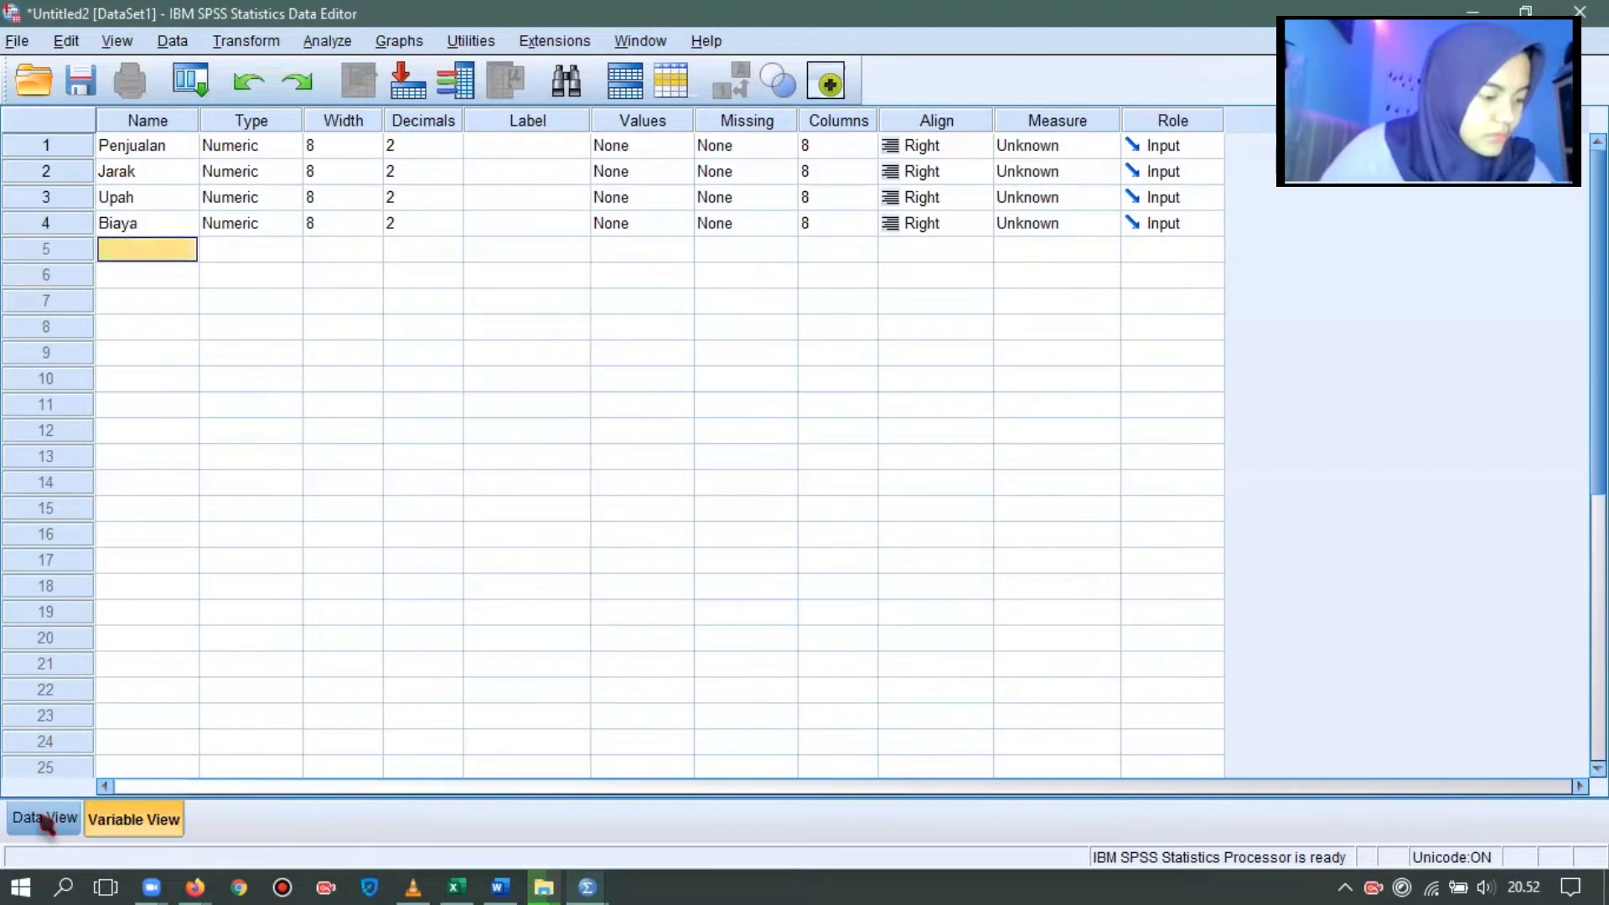
# - Switch to the Excel workbook and enter 512 in cell B4, the Penjualan value for A-01
pyautogui.click(48, 821)
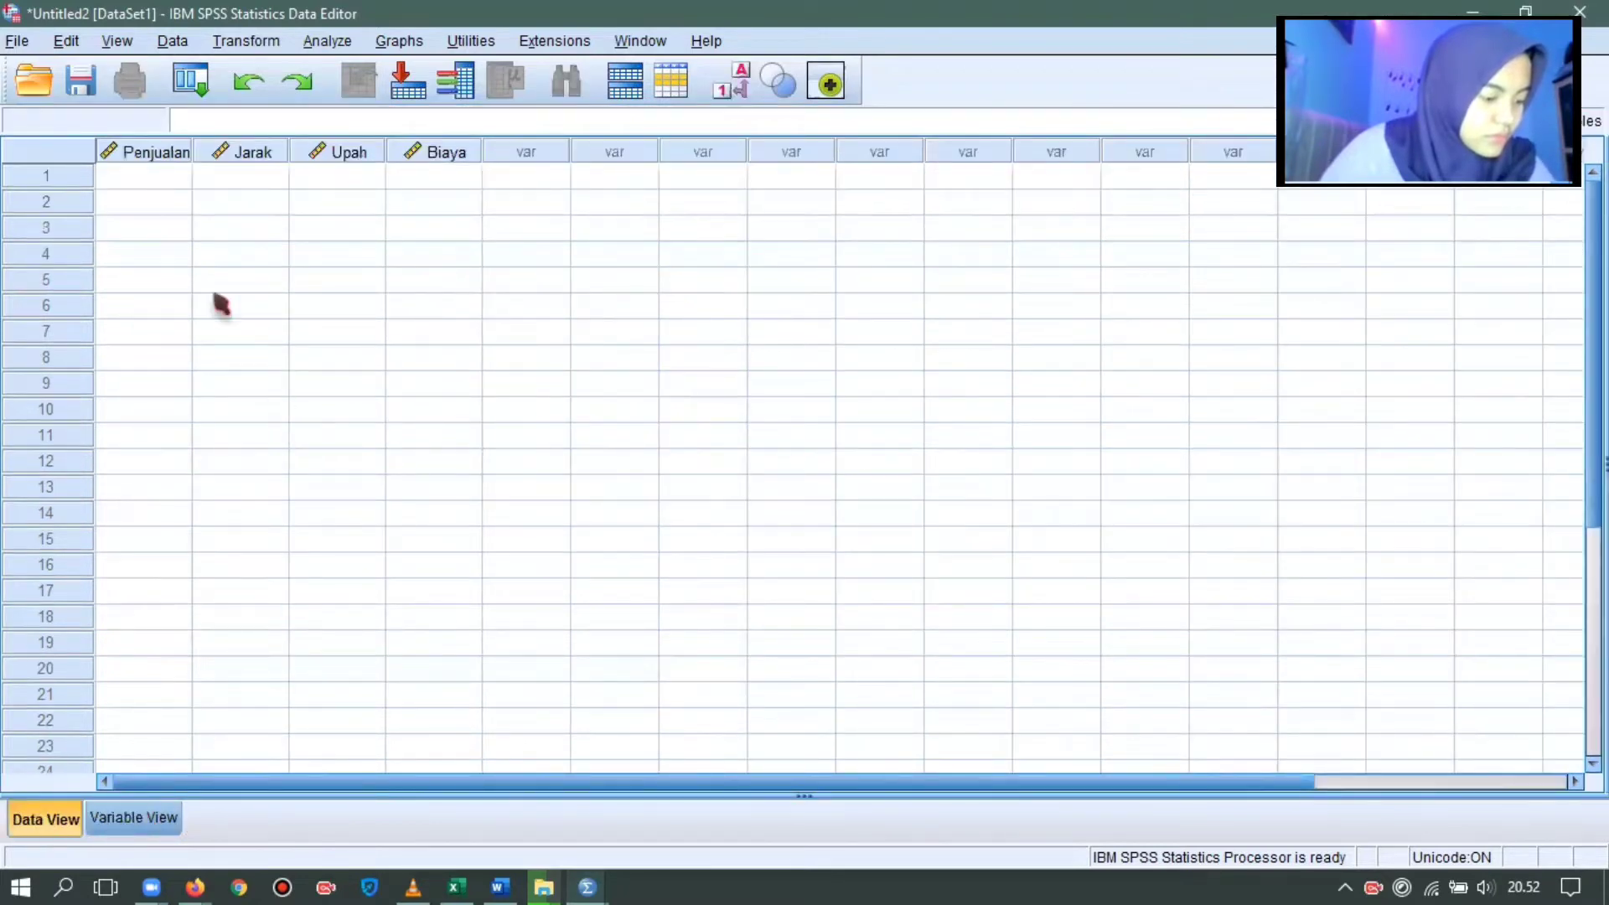
pyautogui.click(456, 885)
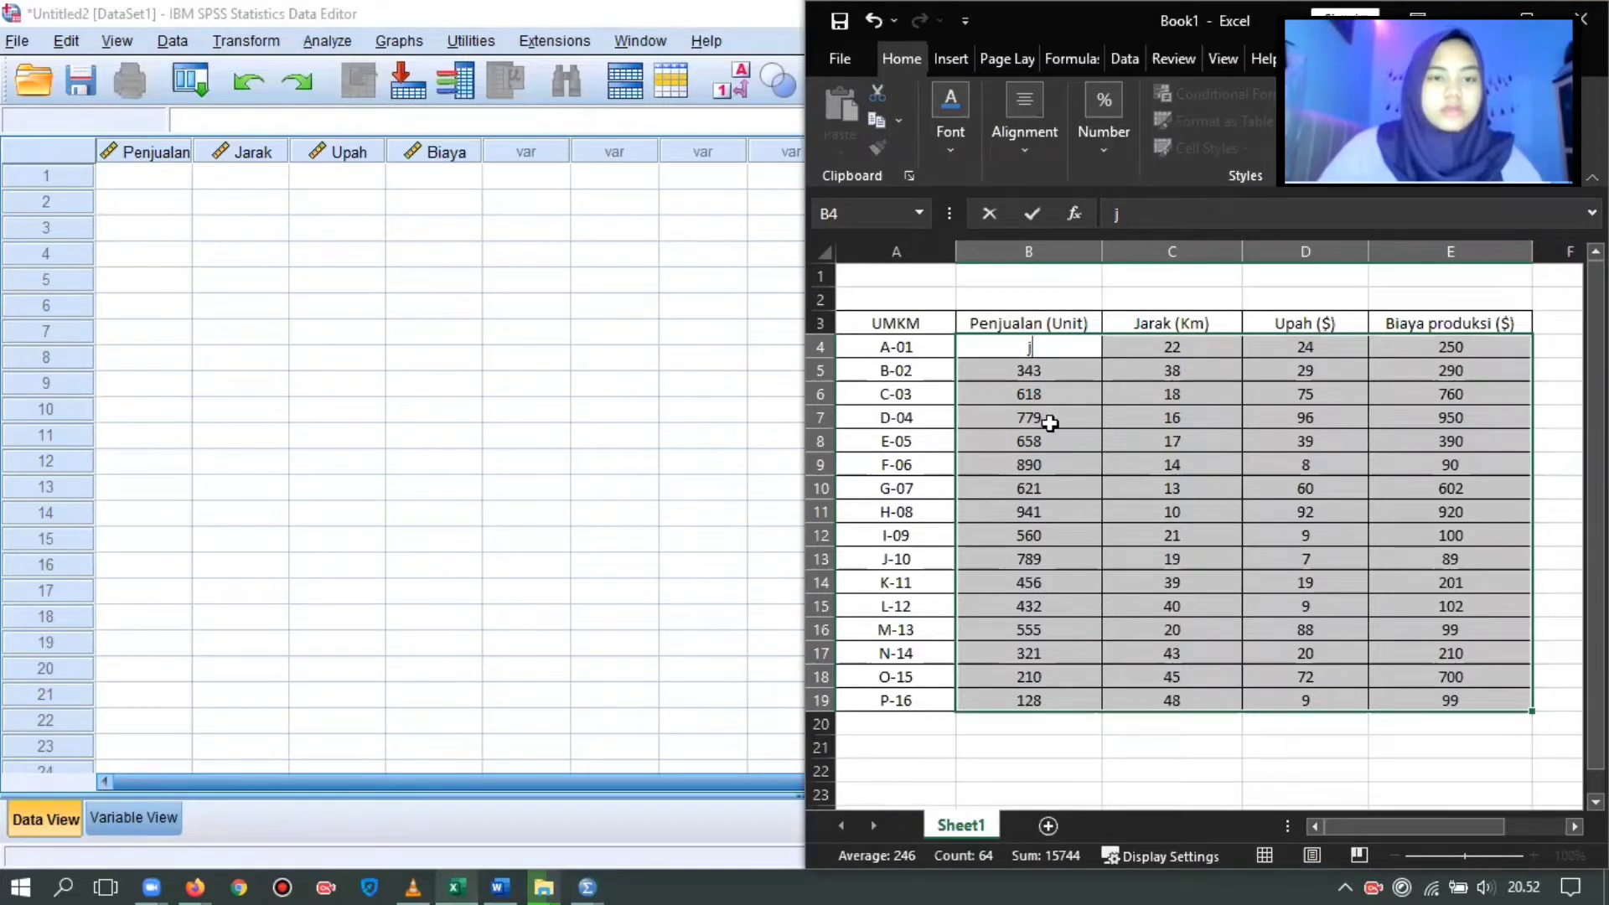
pyautogui.click(1050, 423)
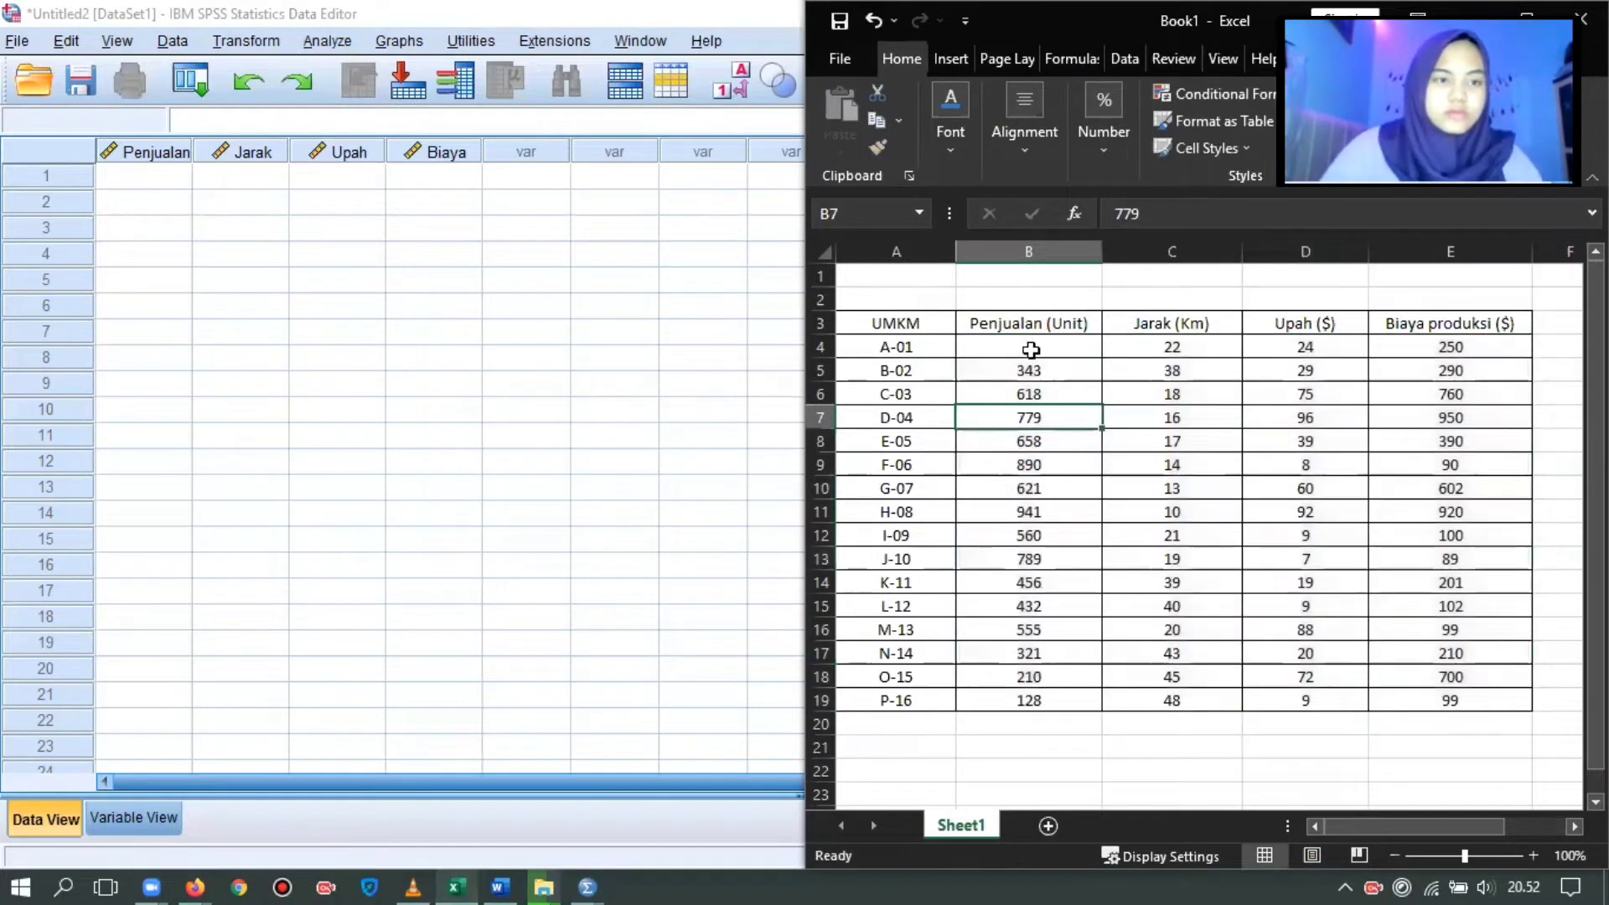
pyautogui.click(1058, 348)
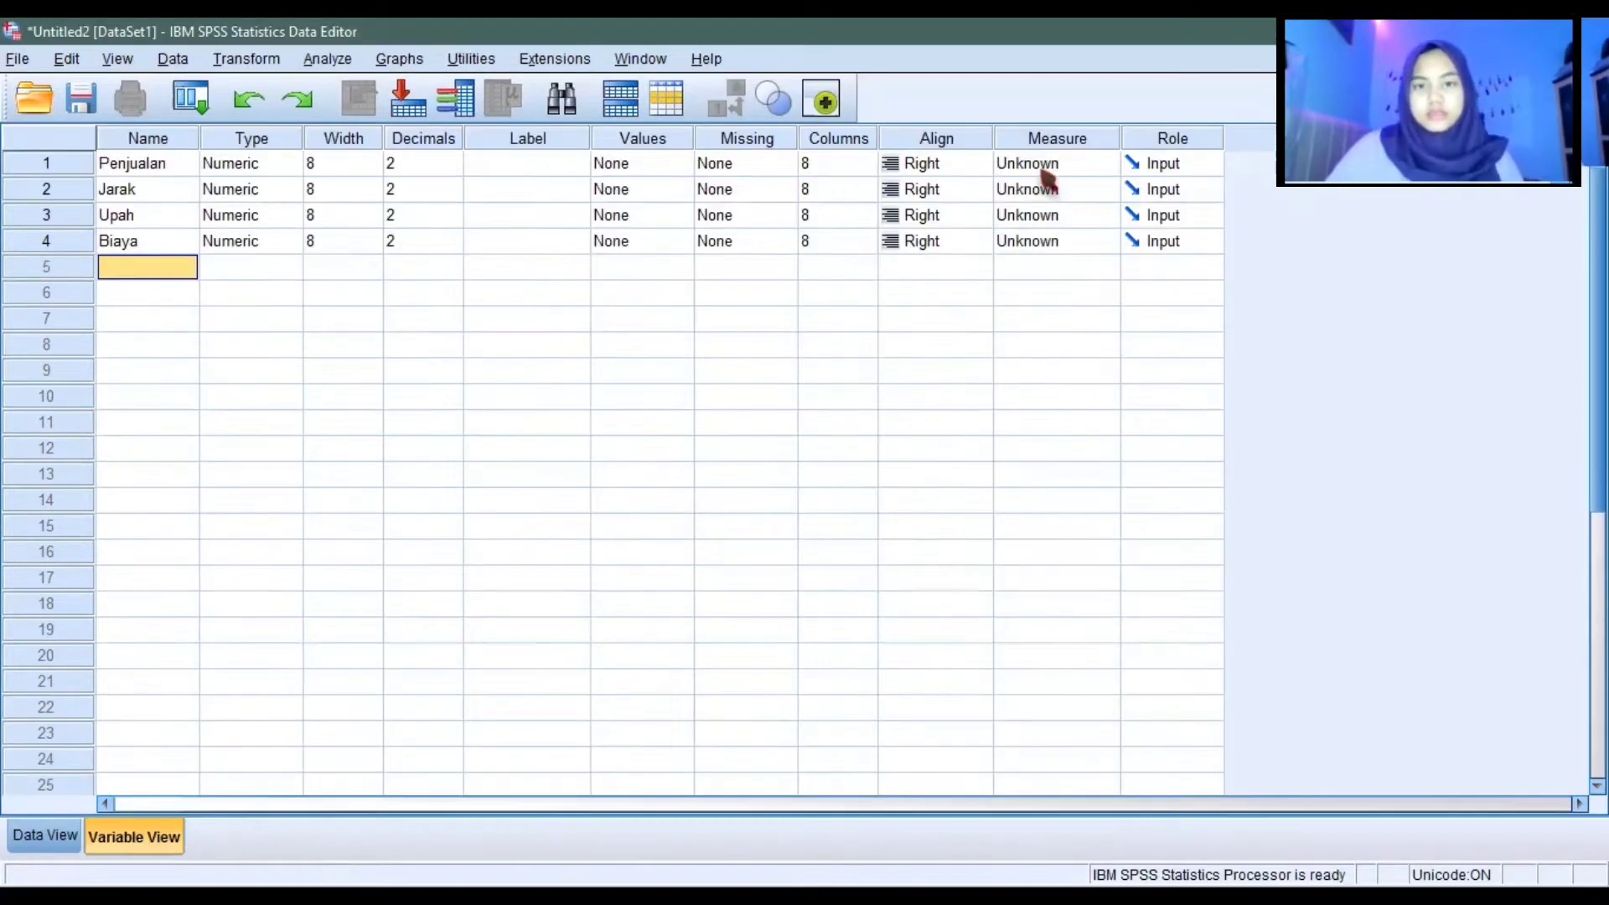
# - Set the measurement level of Penjualan, Jarak, Upah and Biaya to Scale in SPSS
pyautogui.click(1045, 165)
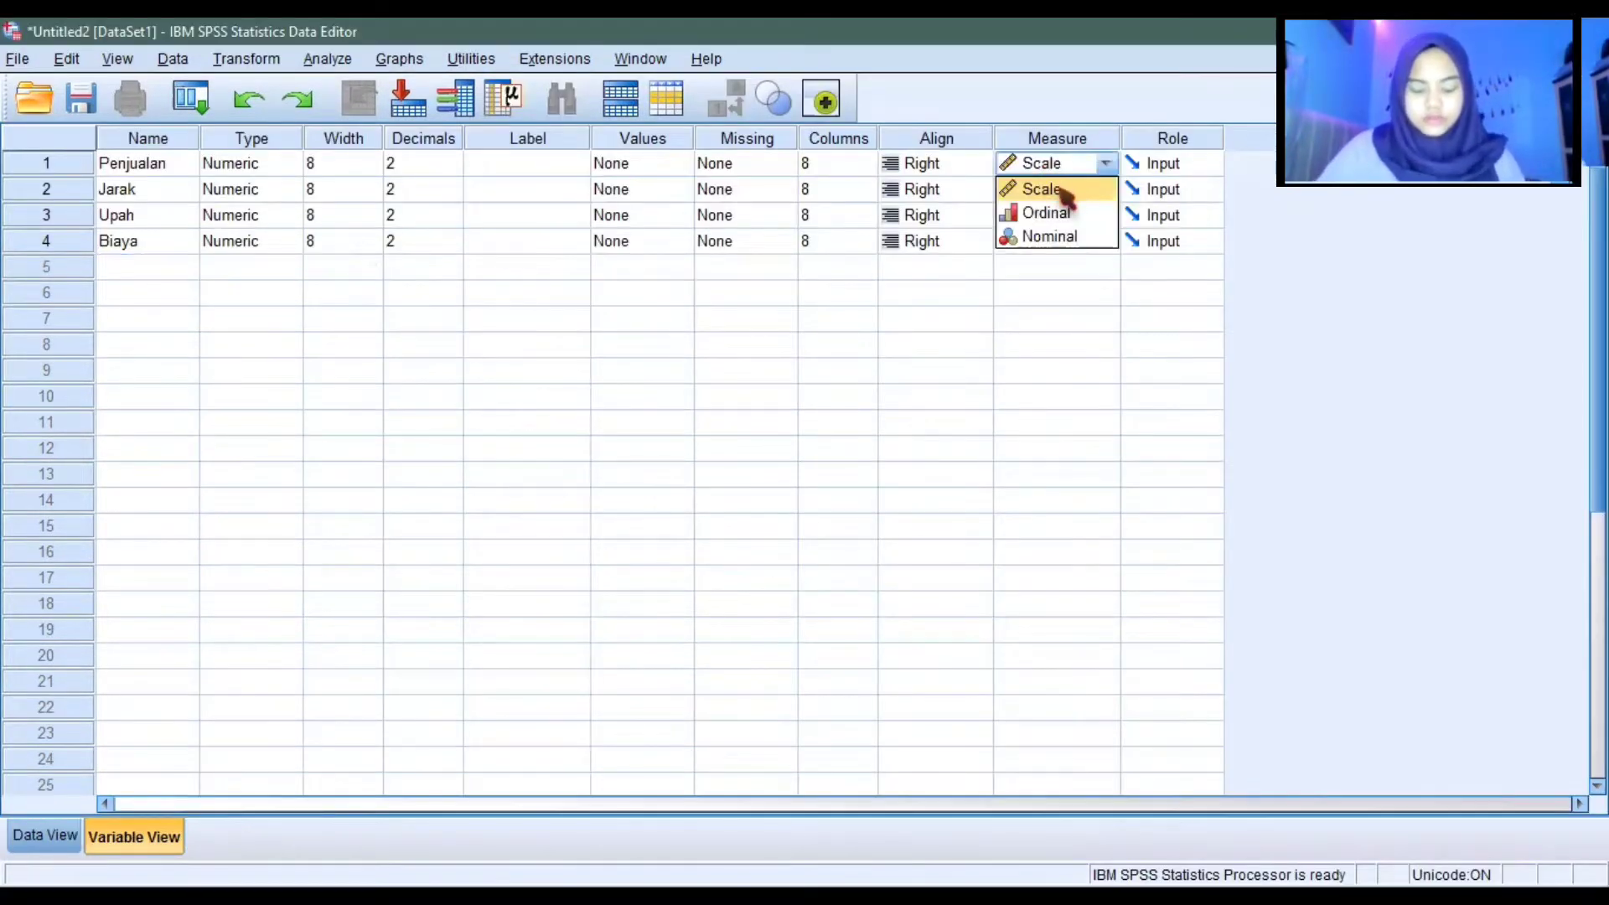
pyautogui.click(1063, 194)
pyautogui.click(1063, 198)
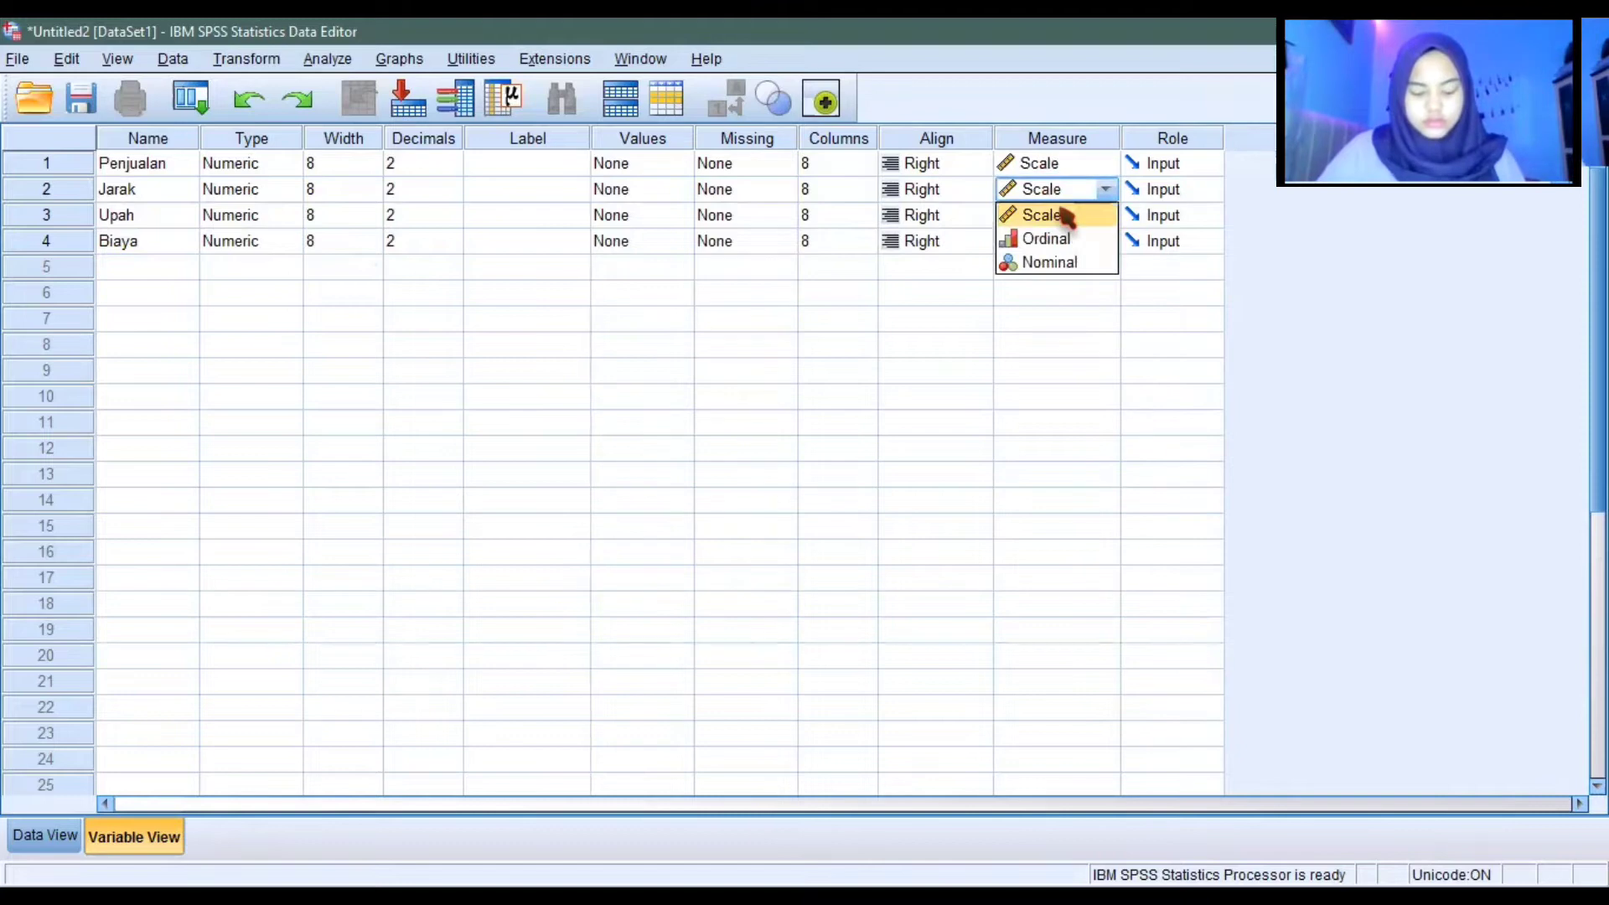
pyautogui.click(1066, 218)
pyautogui.click(1060, 217)
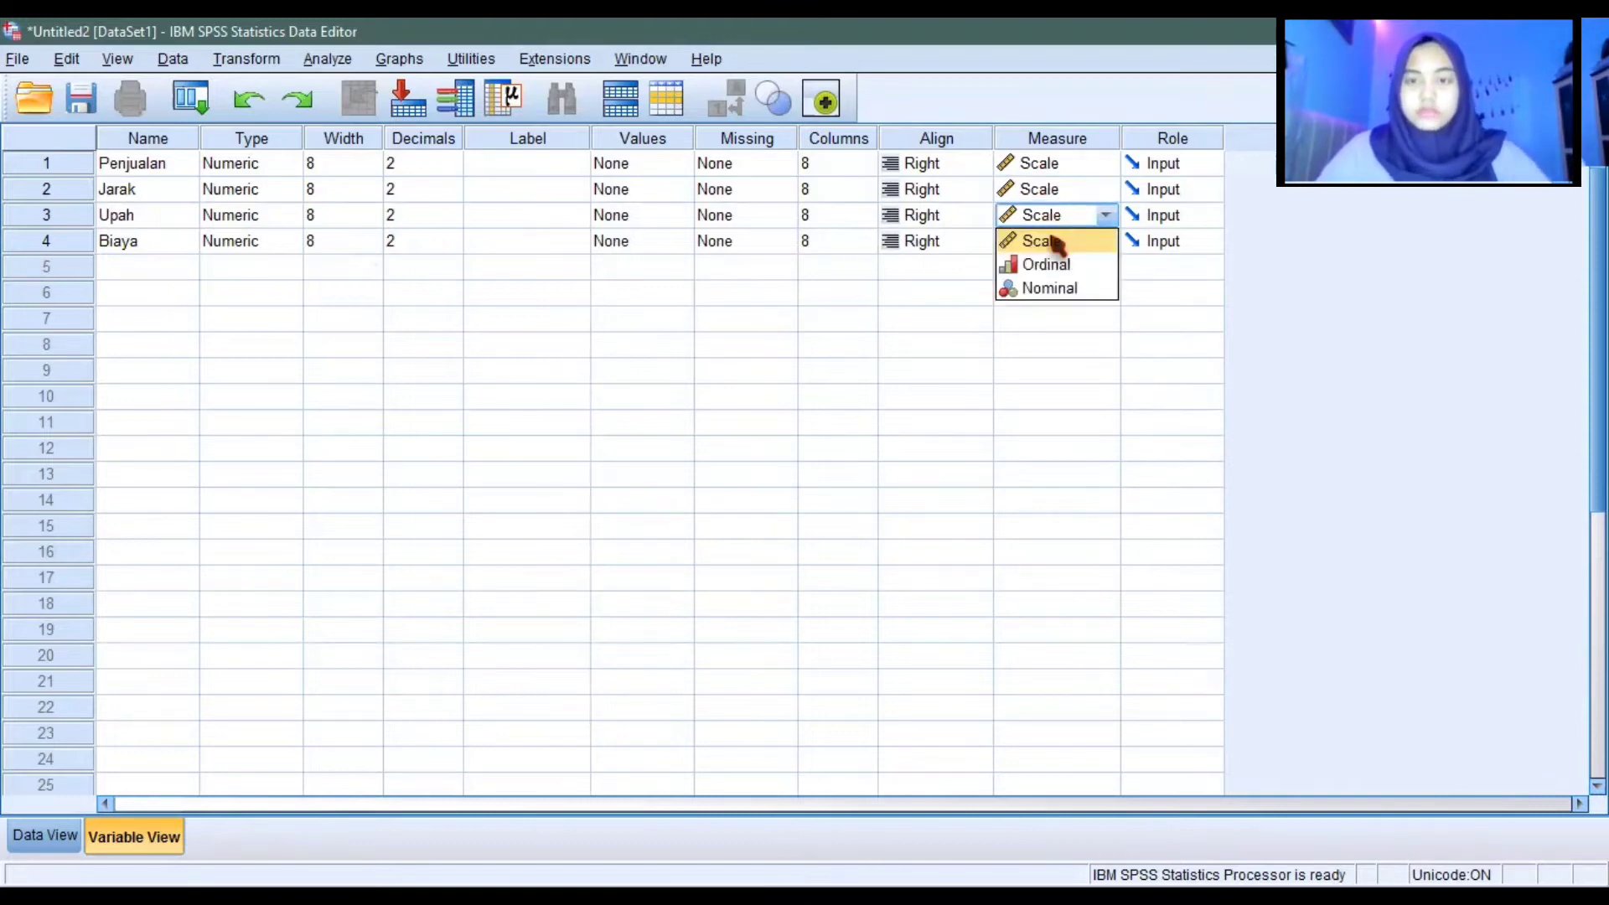
pyautogui.click(1058, 242)
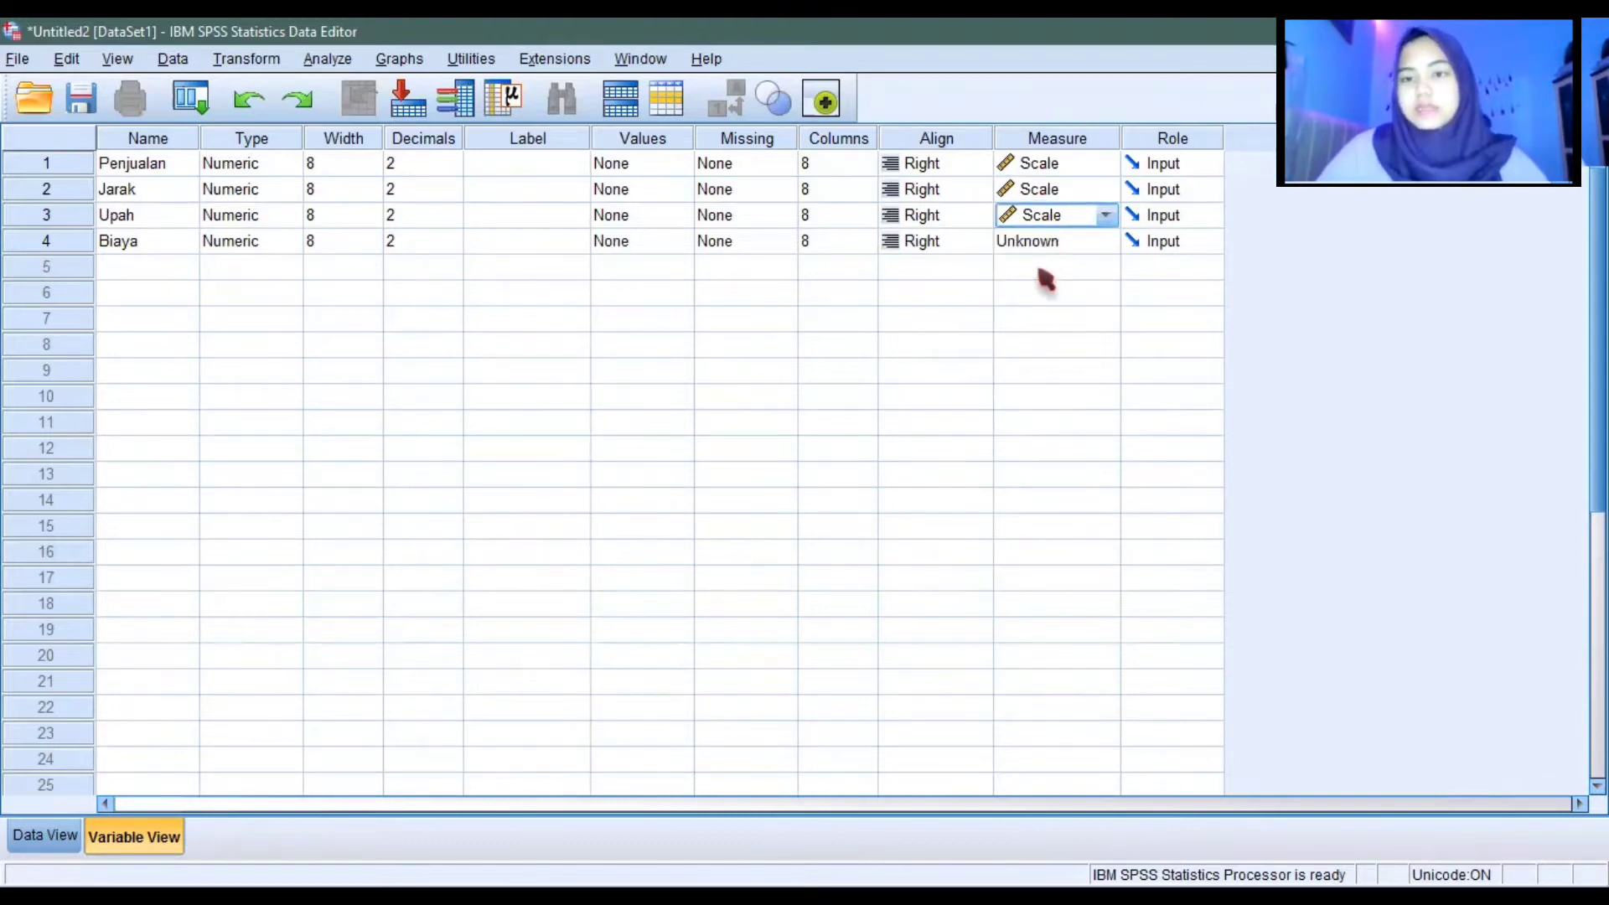
pyautogui.click(1045, 249)
pyautogui.click(1045, 269)
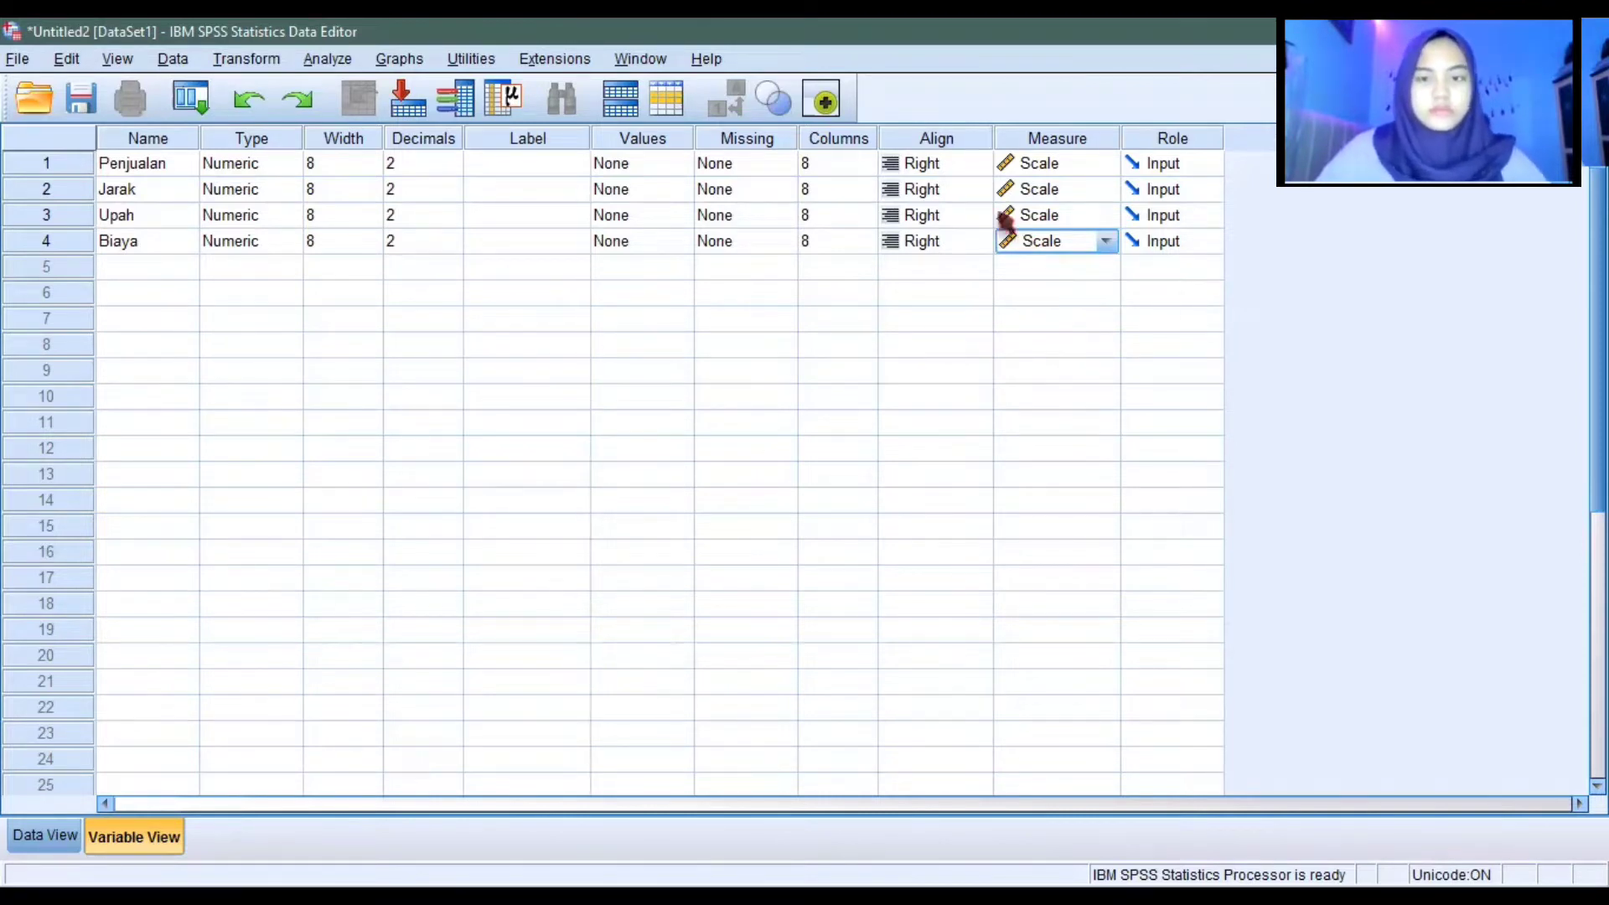
# - Copy the Excel range B4:E19 and paste it into the SPSS data grid starting at row 1 of Penjualan
pyautogui.click(39, 838)
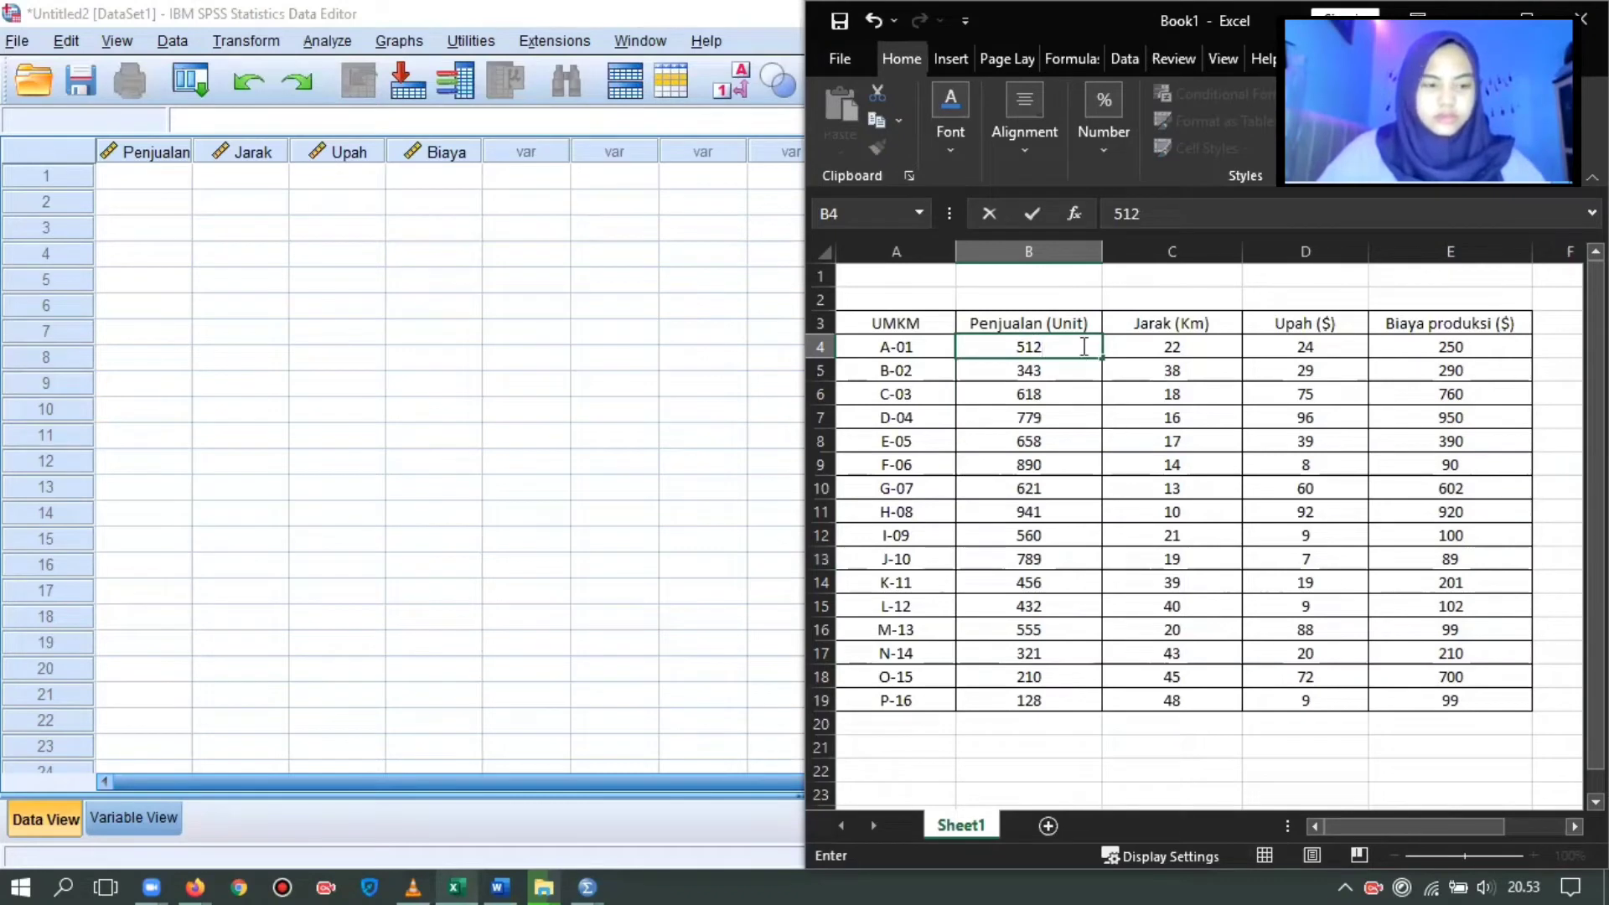
pyautogui.moveTo(1076, 347); pyautogui.dragTo(1475, 702)
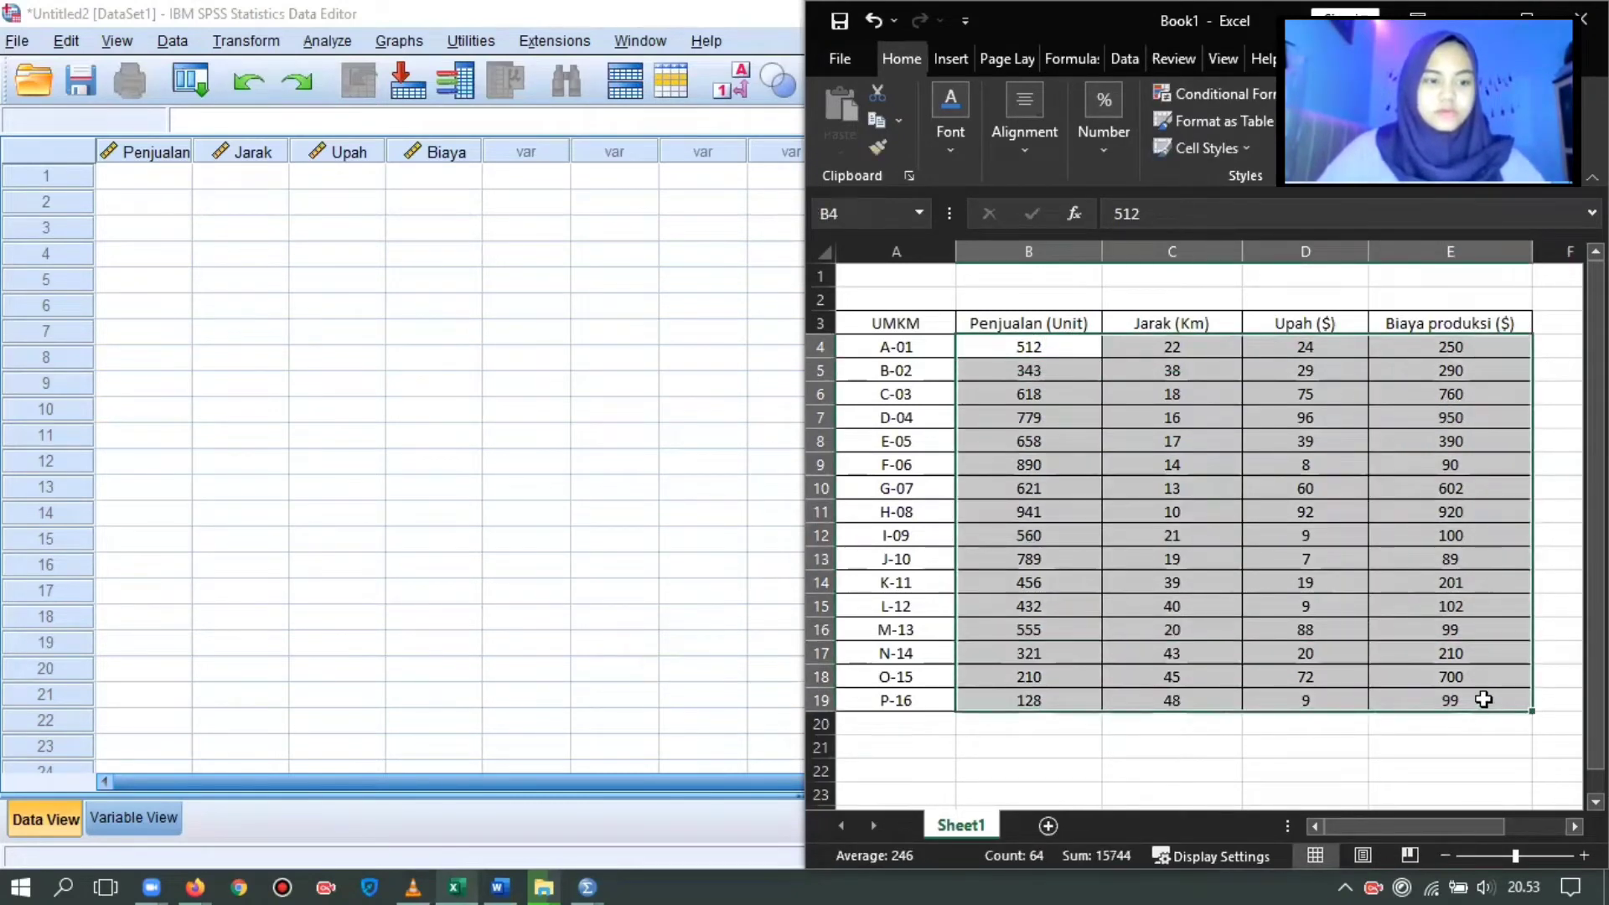
pyautogui.hotkey('ctrl', 'c')
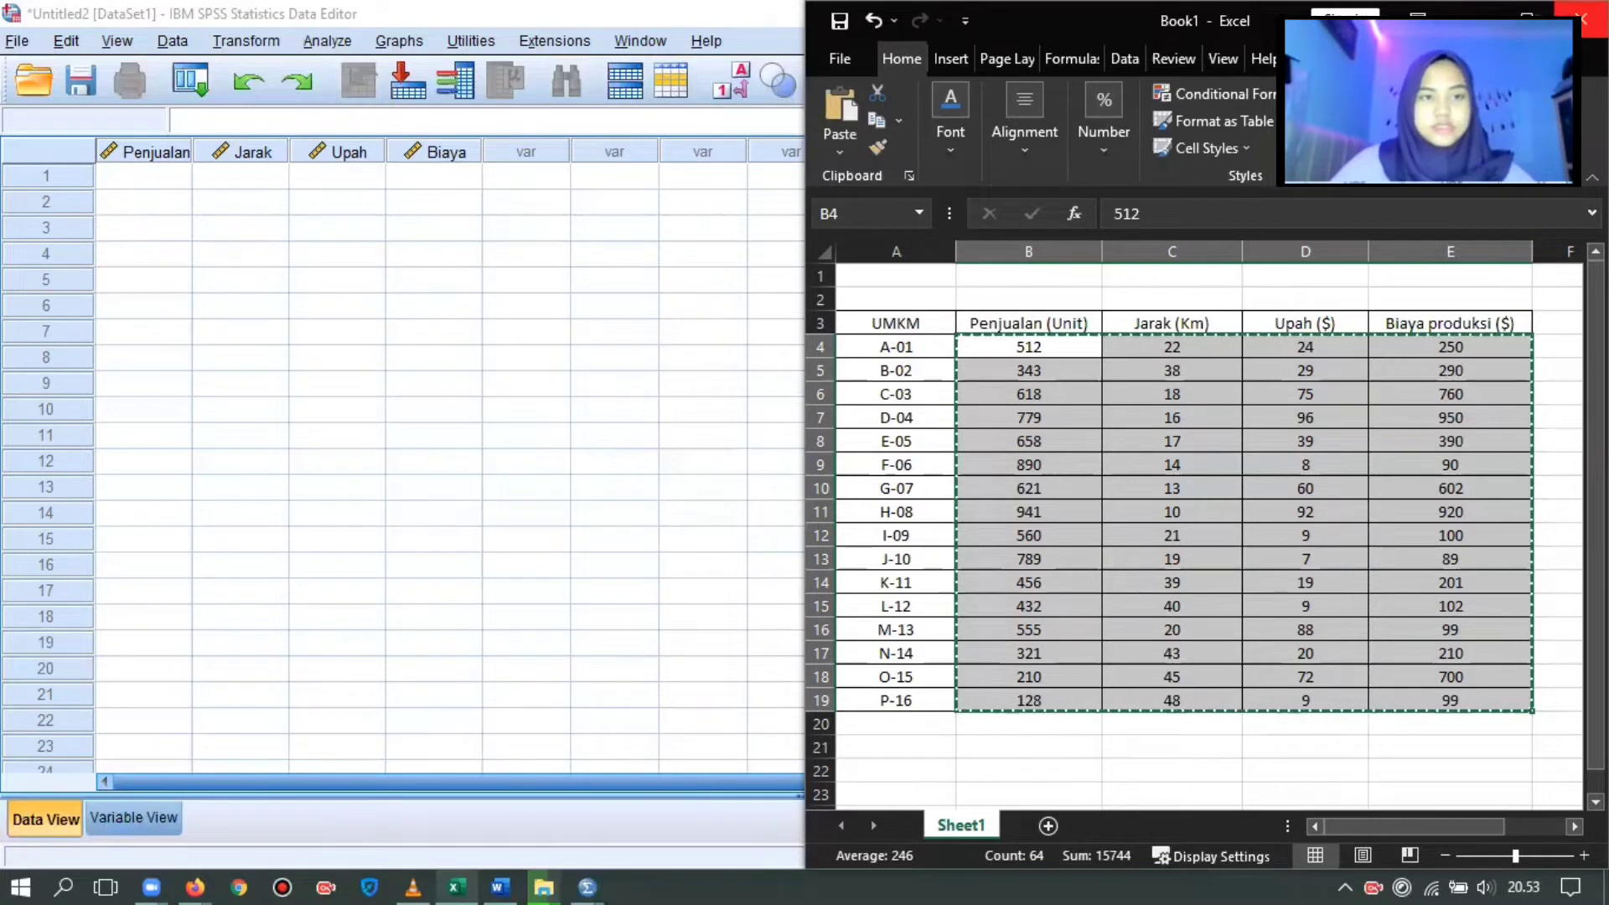
pyautogui.click(1482, 13)
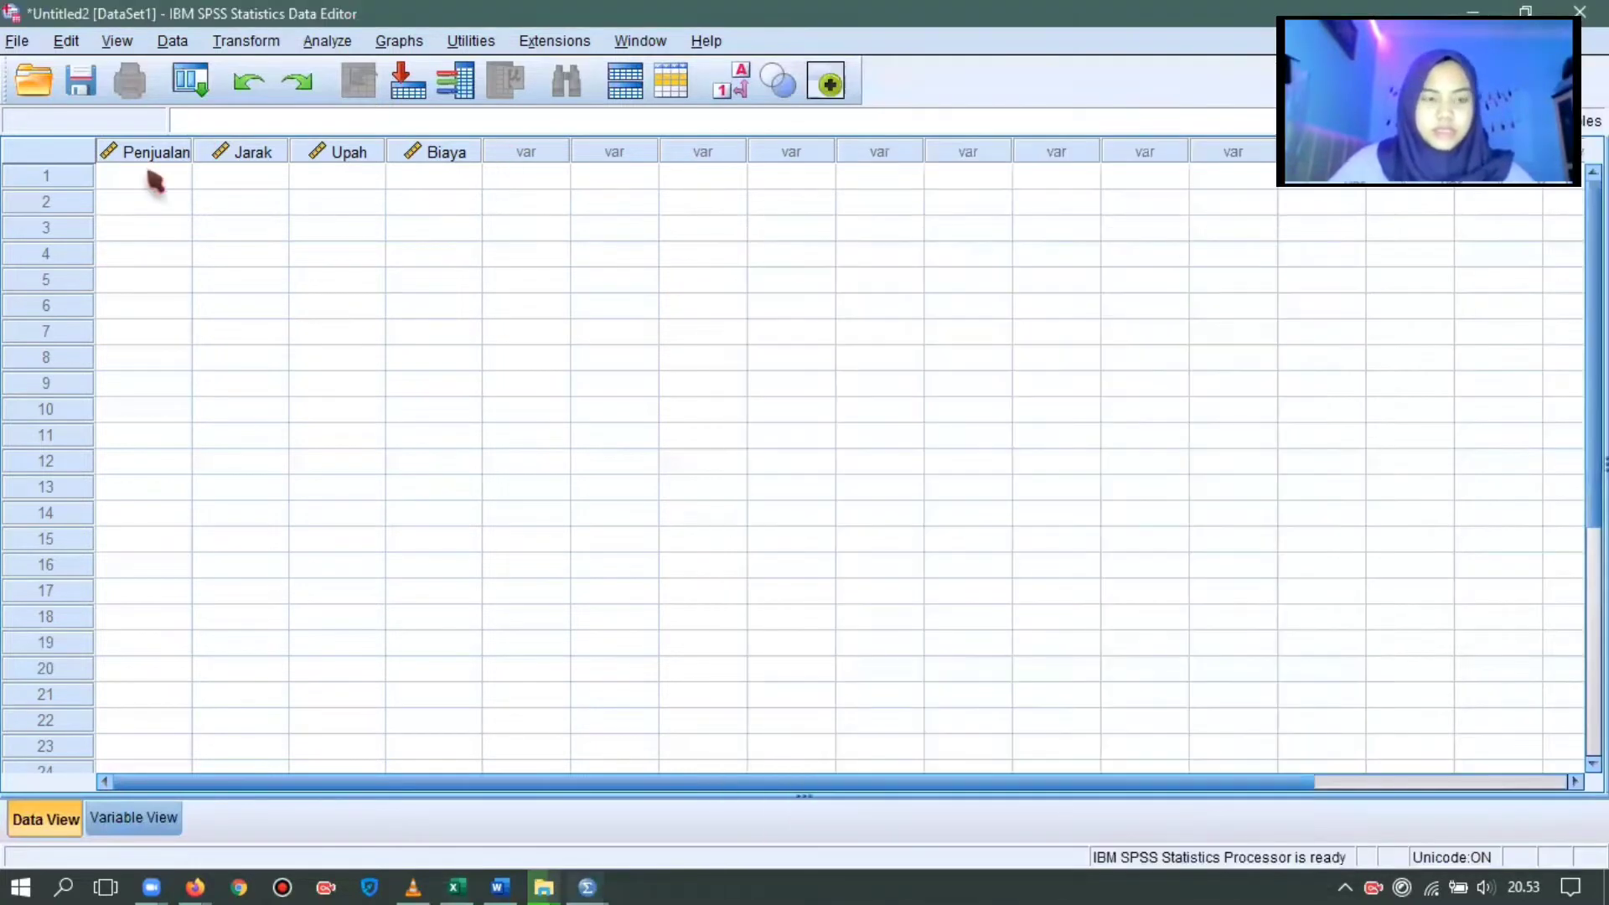
pyautogui.click(159, 192)
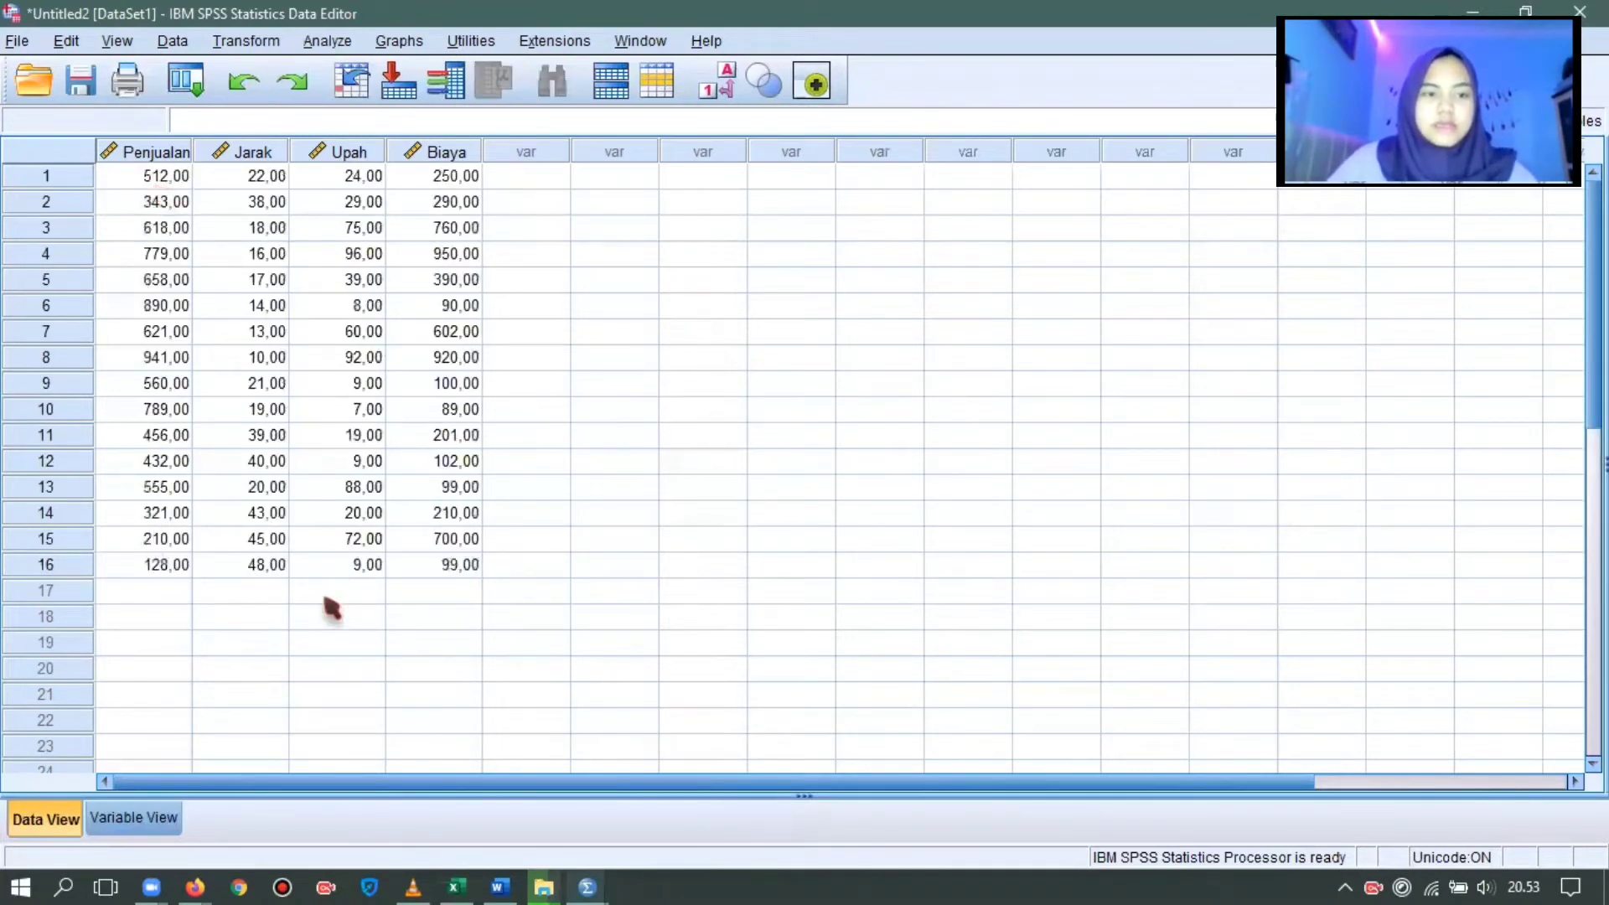
# - Set up a linear regression with Penjualan as the dependent variable and Jarak, Upah and Biaya as independent variables
pyautogui.click(320, 43)
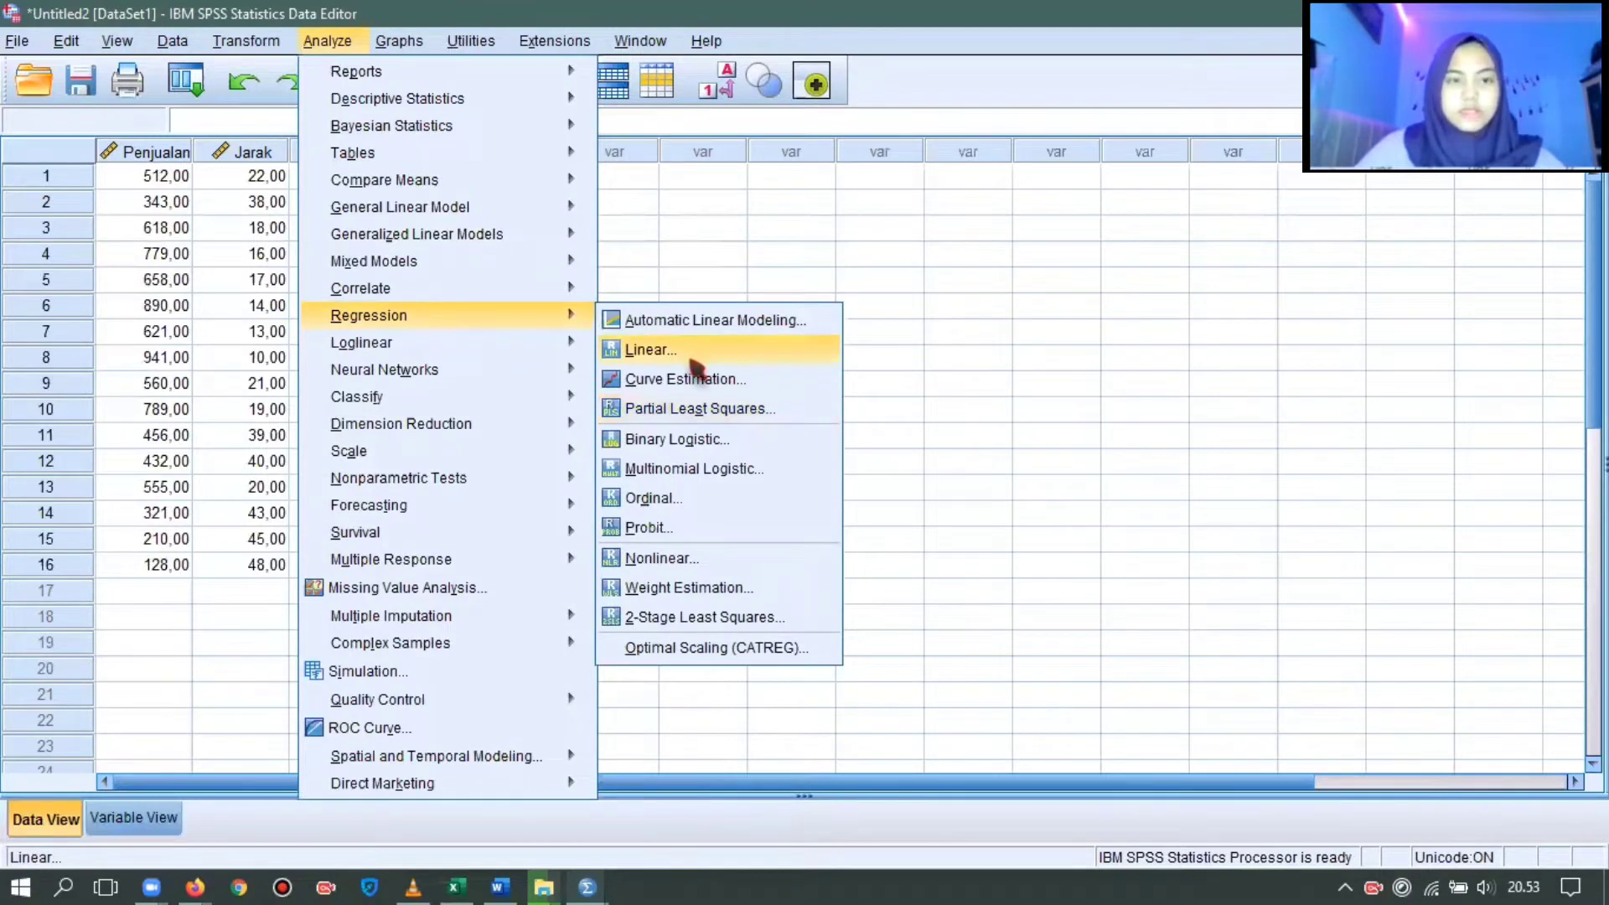
pyautogui.click(692, 360)
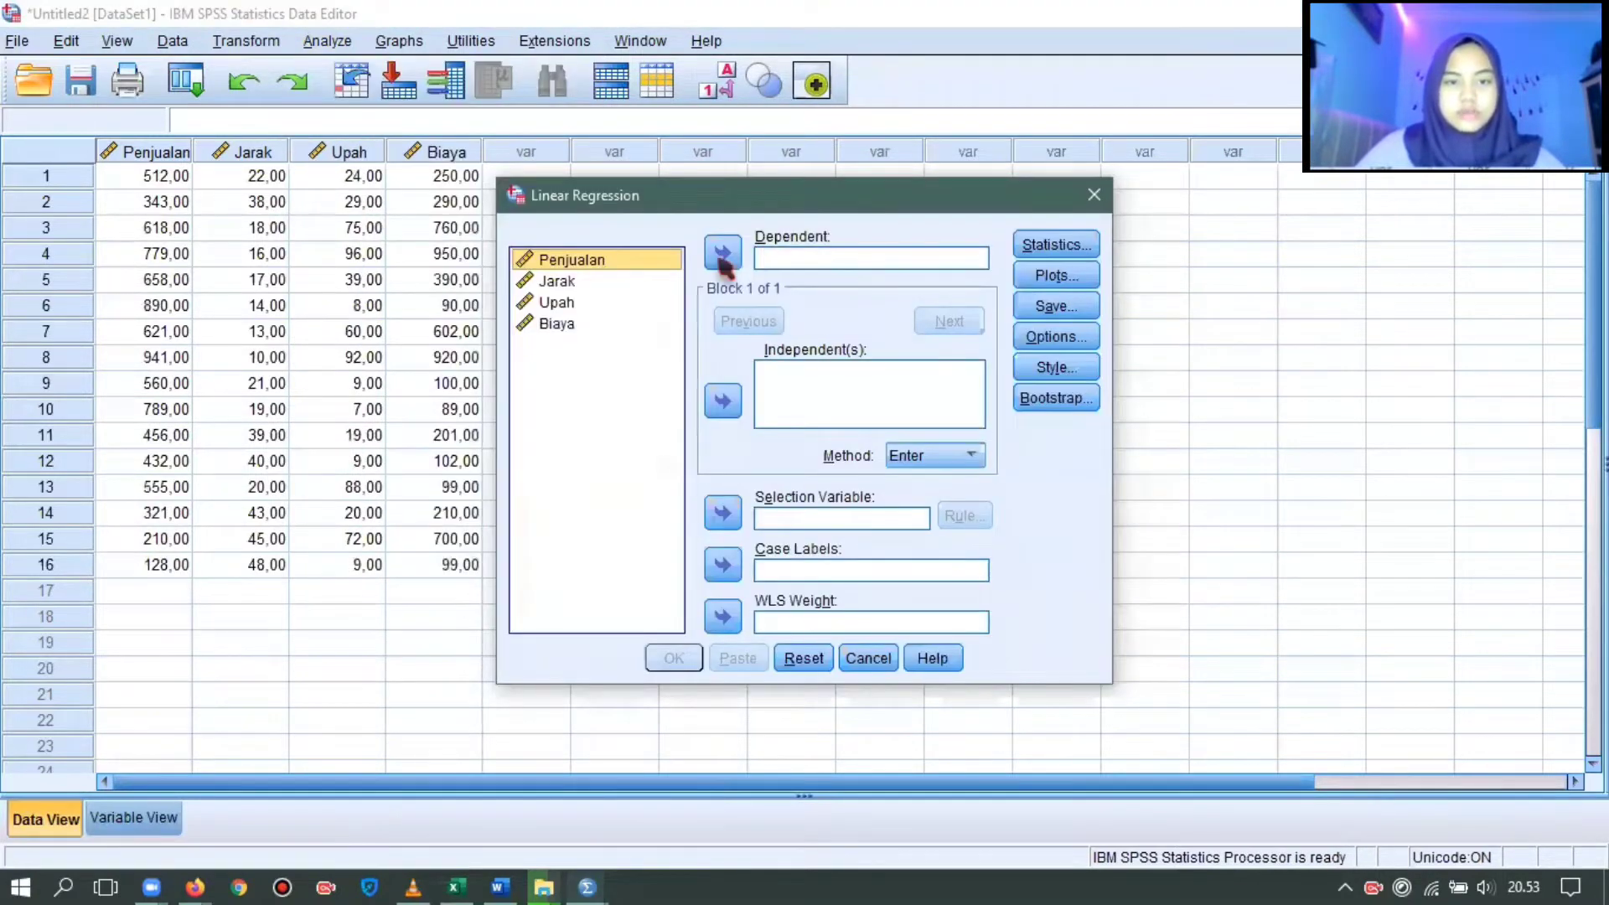
pyautogui.click(721, 256)
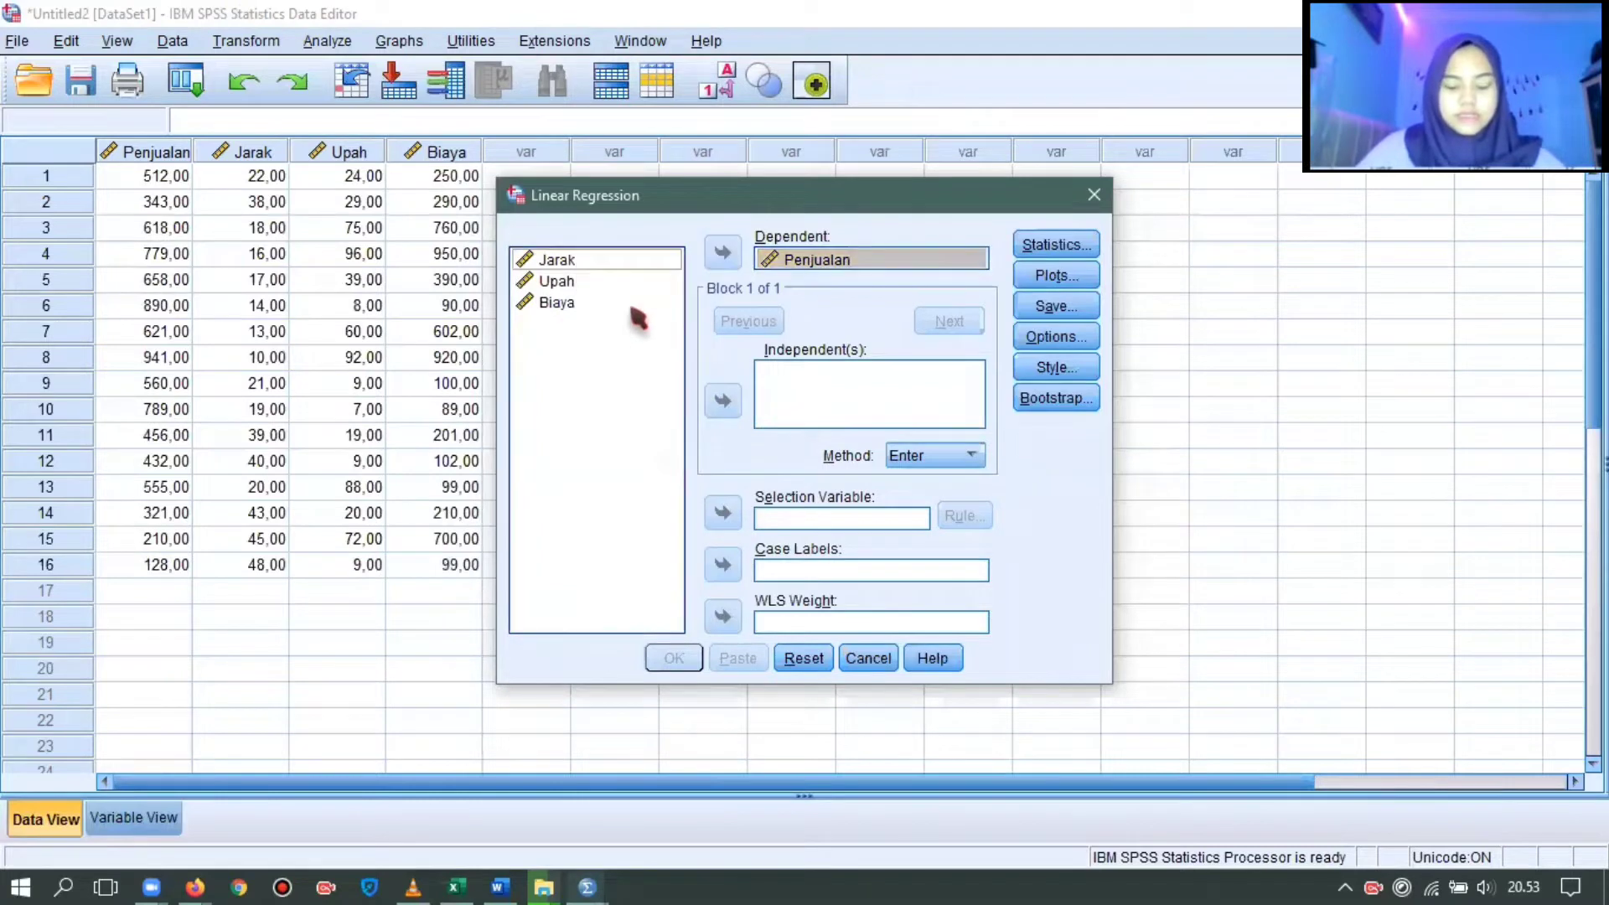
pyautogui.click(721, 405)
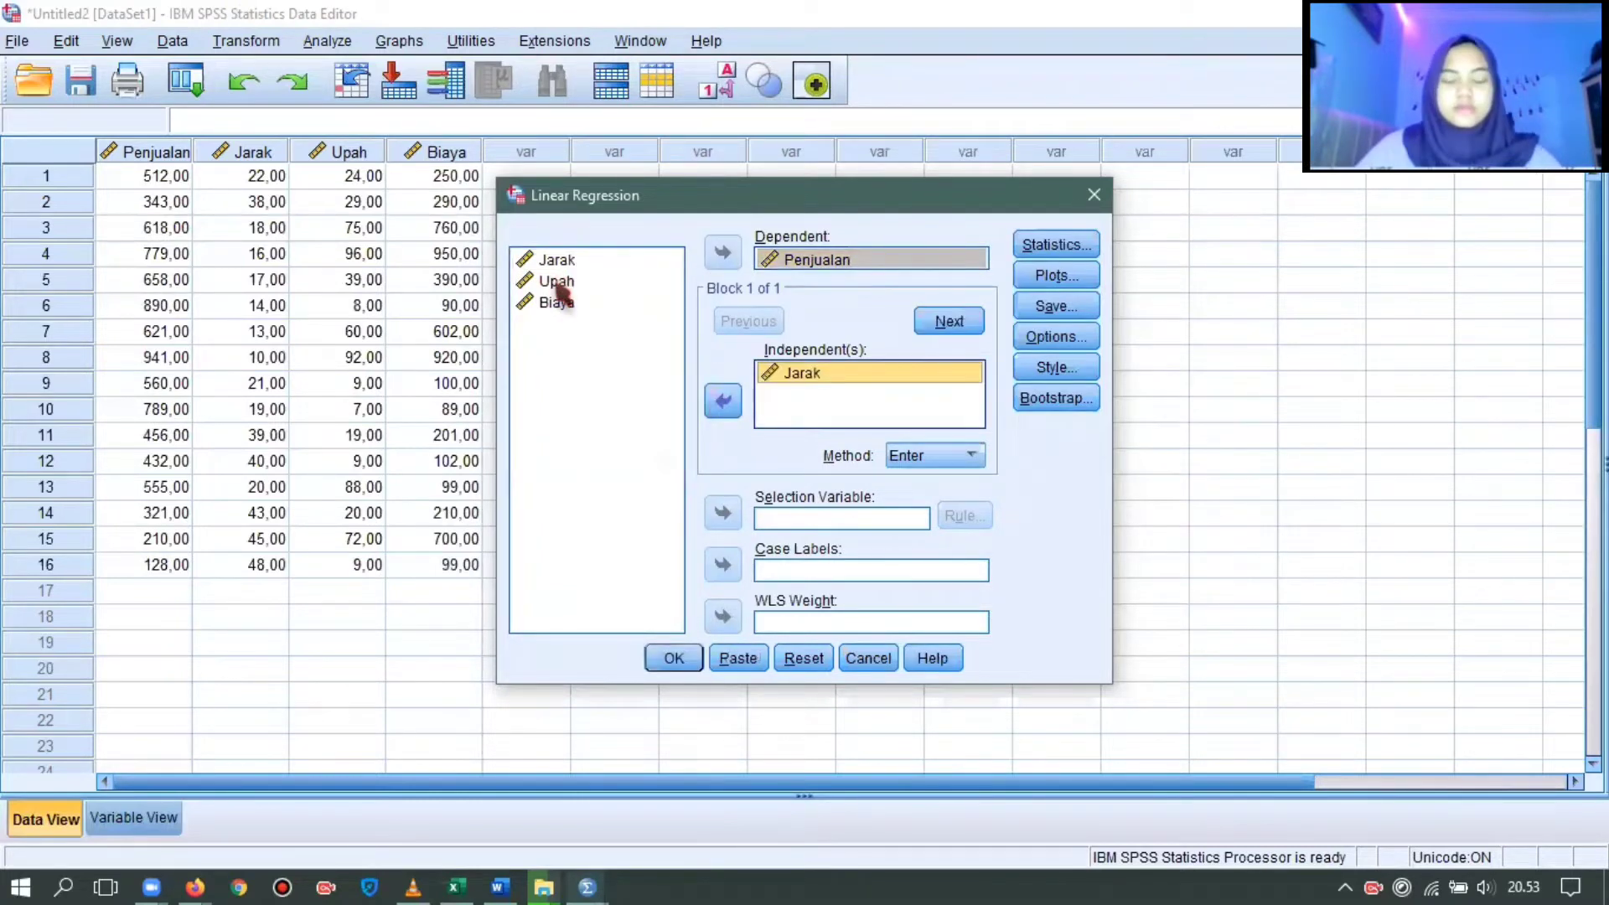
pyautogui.click(723, 403)
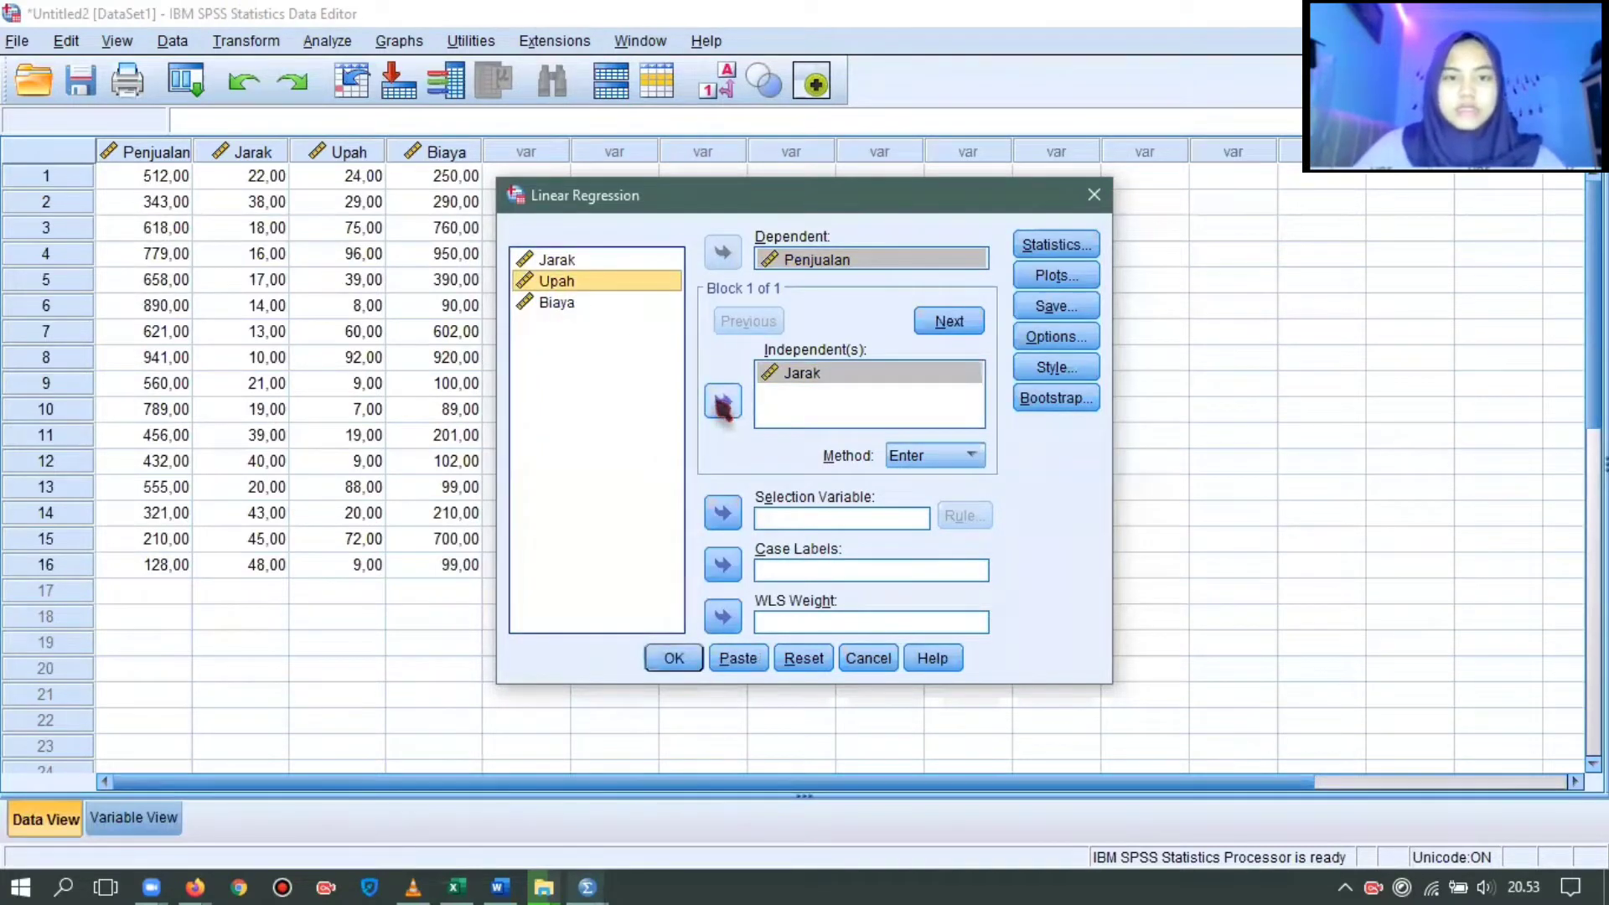
pyautogui.click(573, 306)
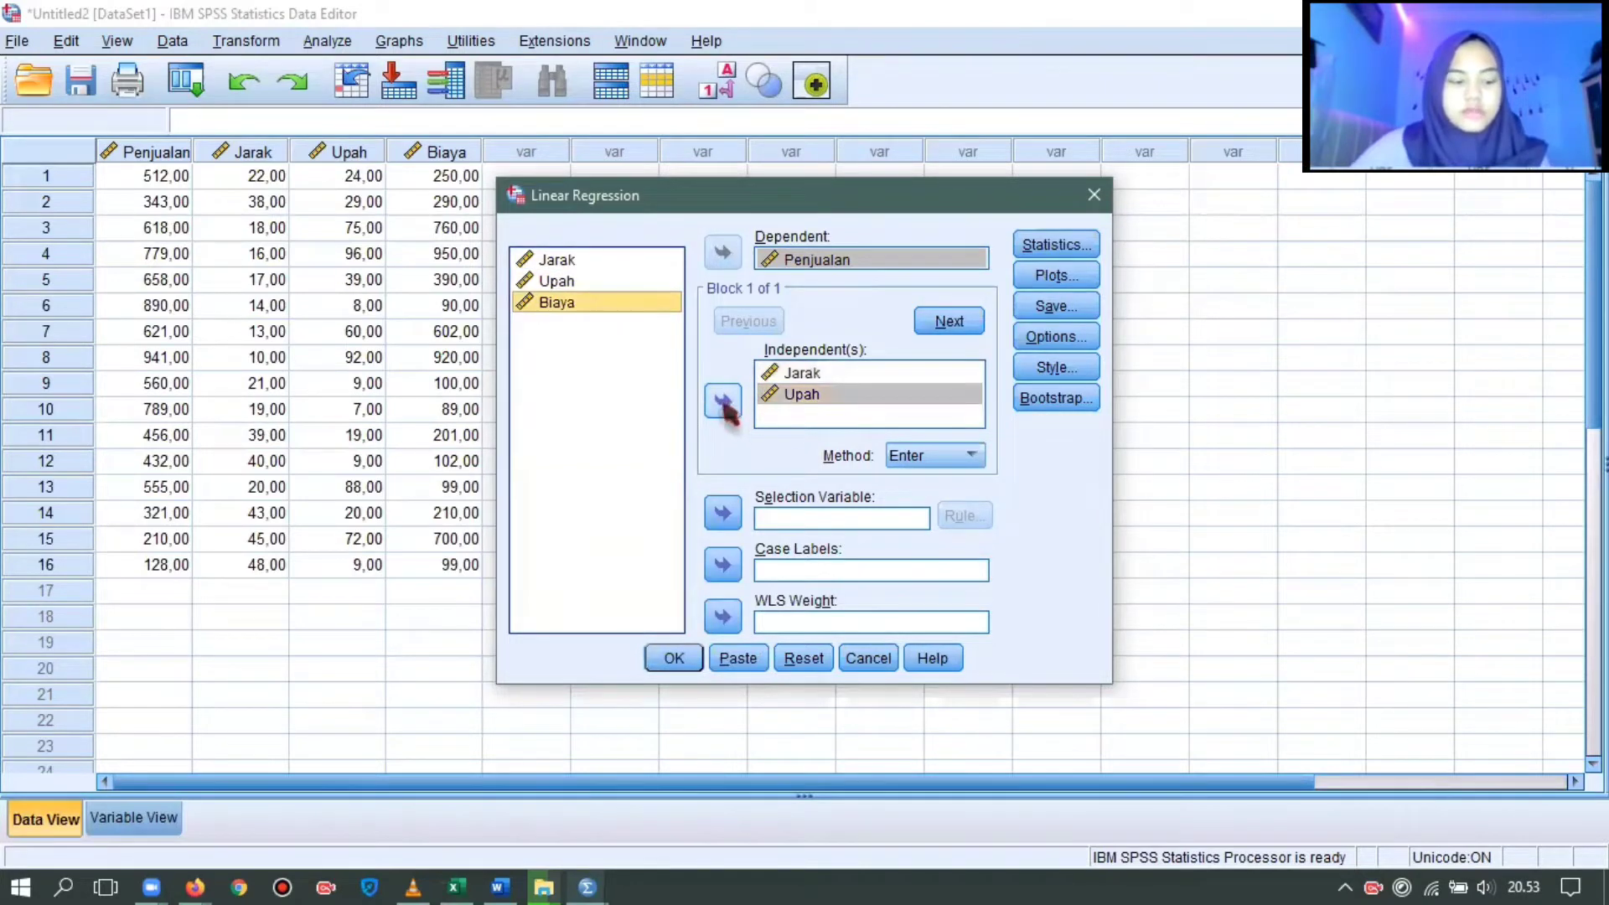
pyautogui.click(724, 404)
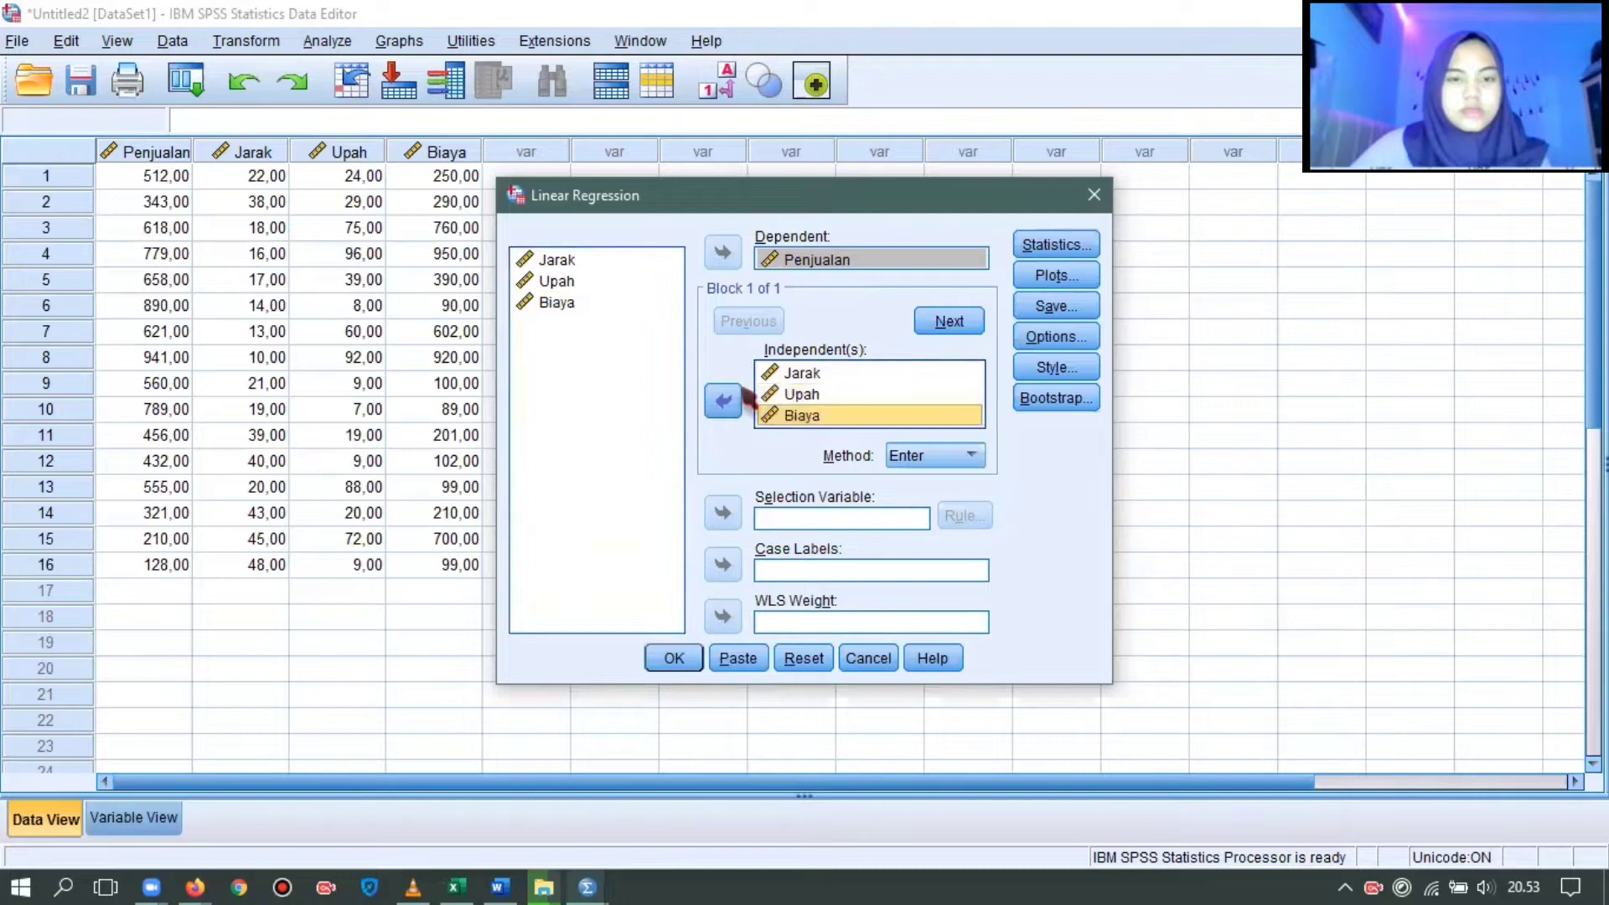
# - Add Descriptives, Collinearity diagnostics and Durbin-Watson to the regression statistics
pyautogui.click(1058, 247)
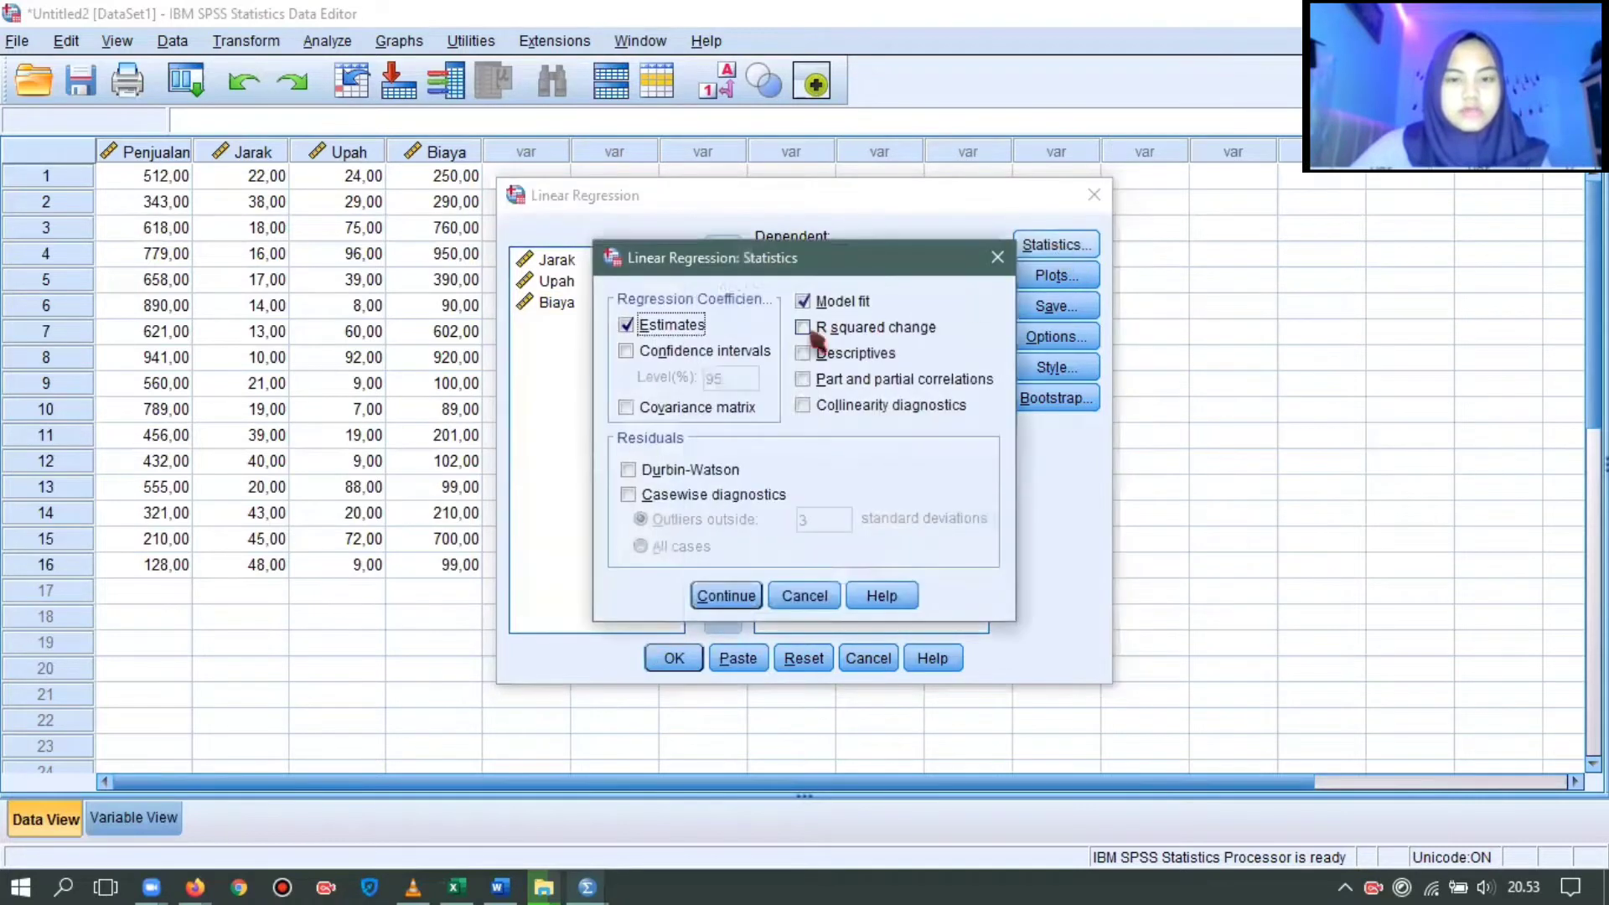
pyautogui.click(803, 355)
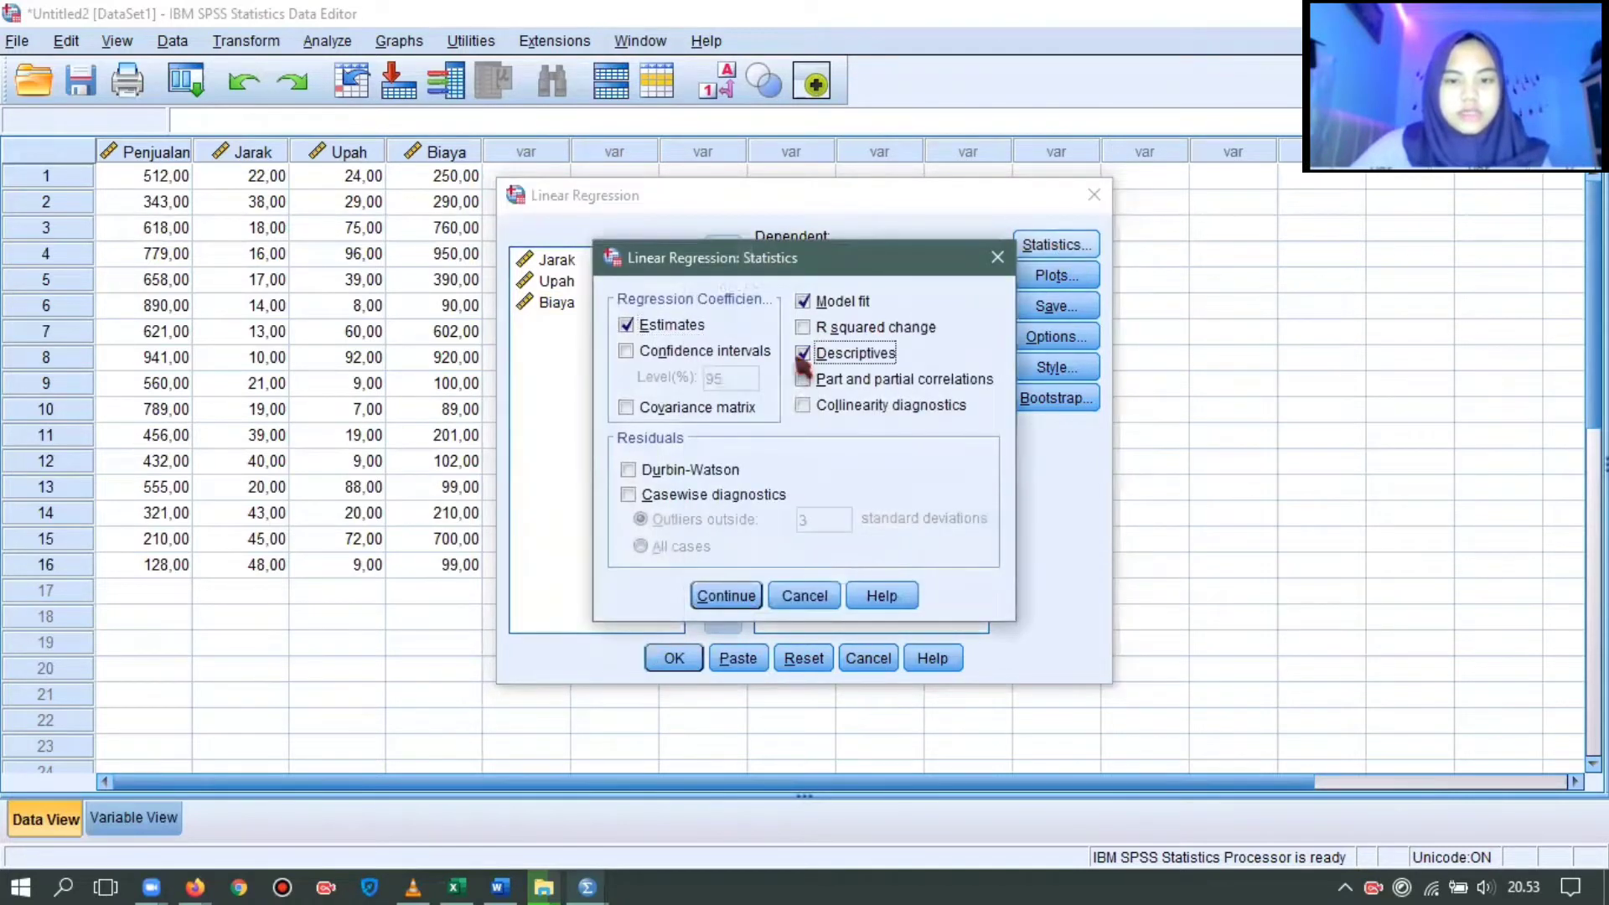
pyautogui.click(803, 405)
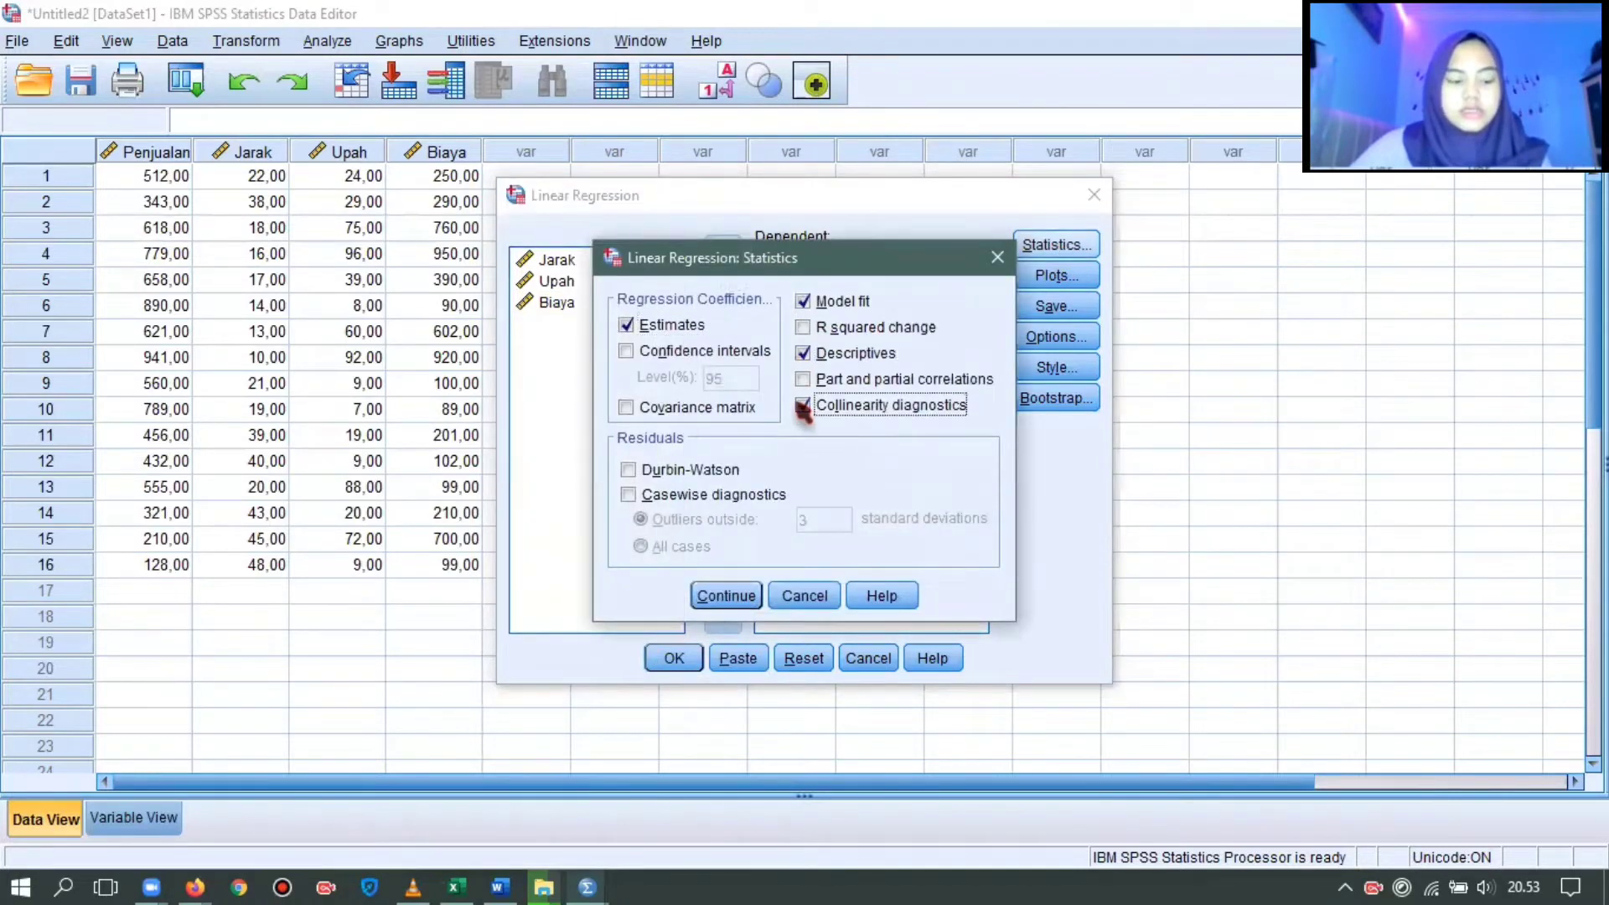
pyautogui.click(630, 470)
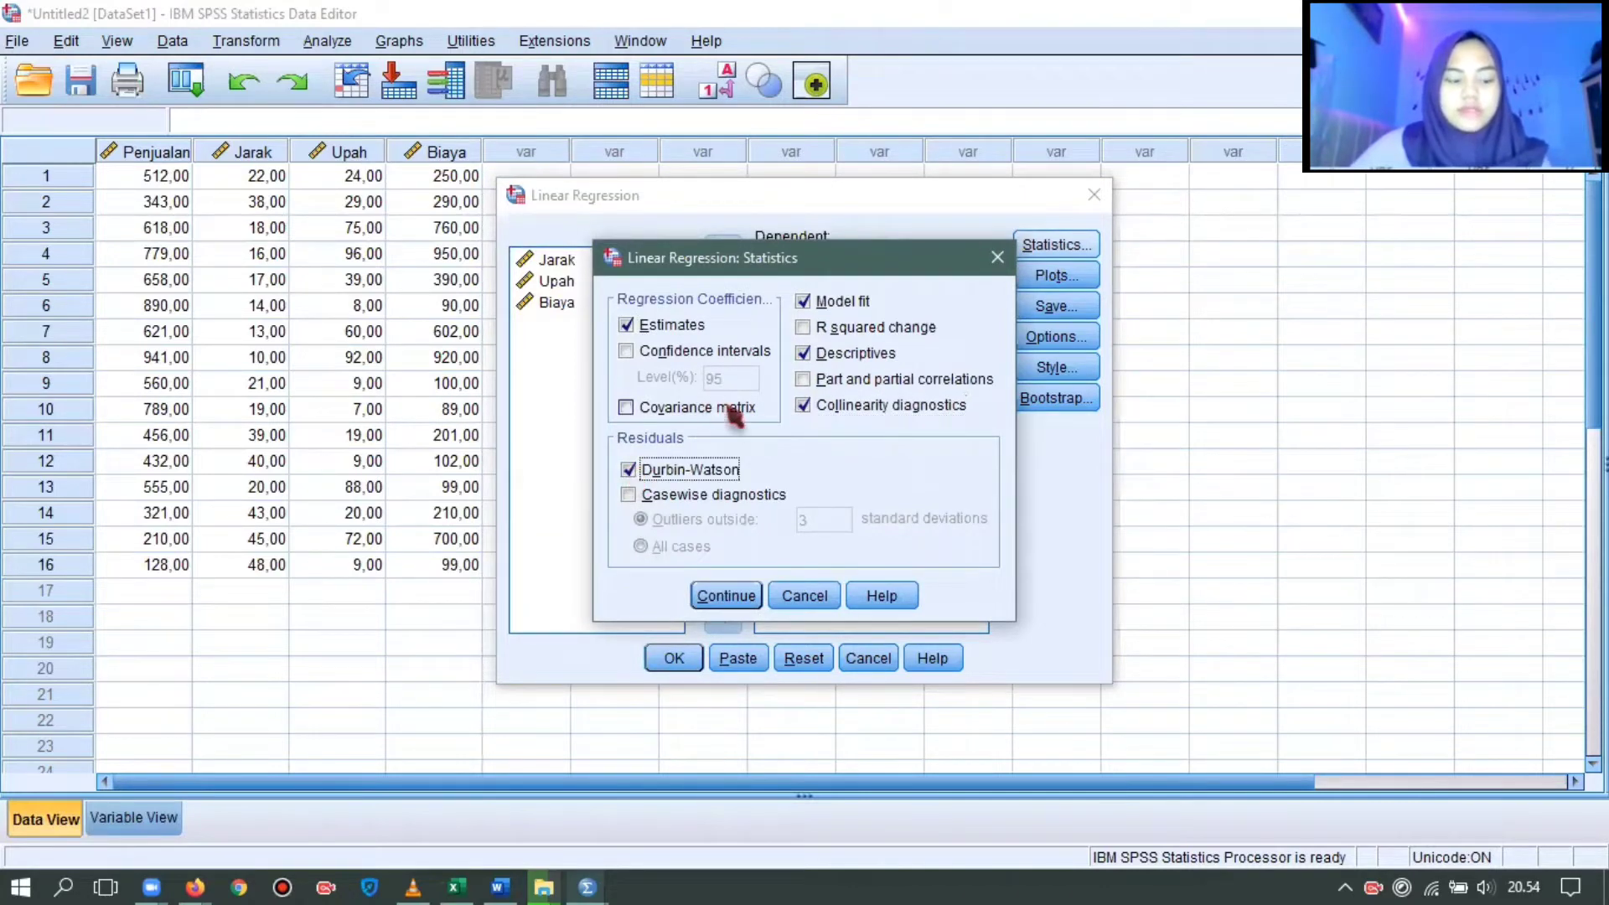
pyautogui.click(726, 597)
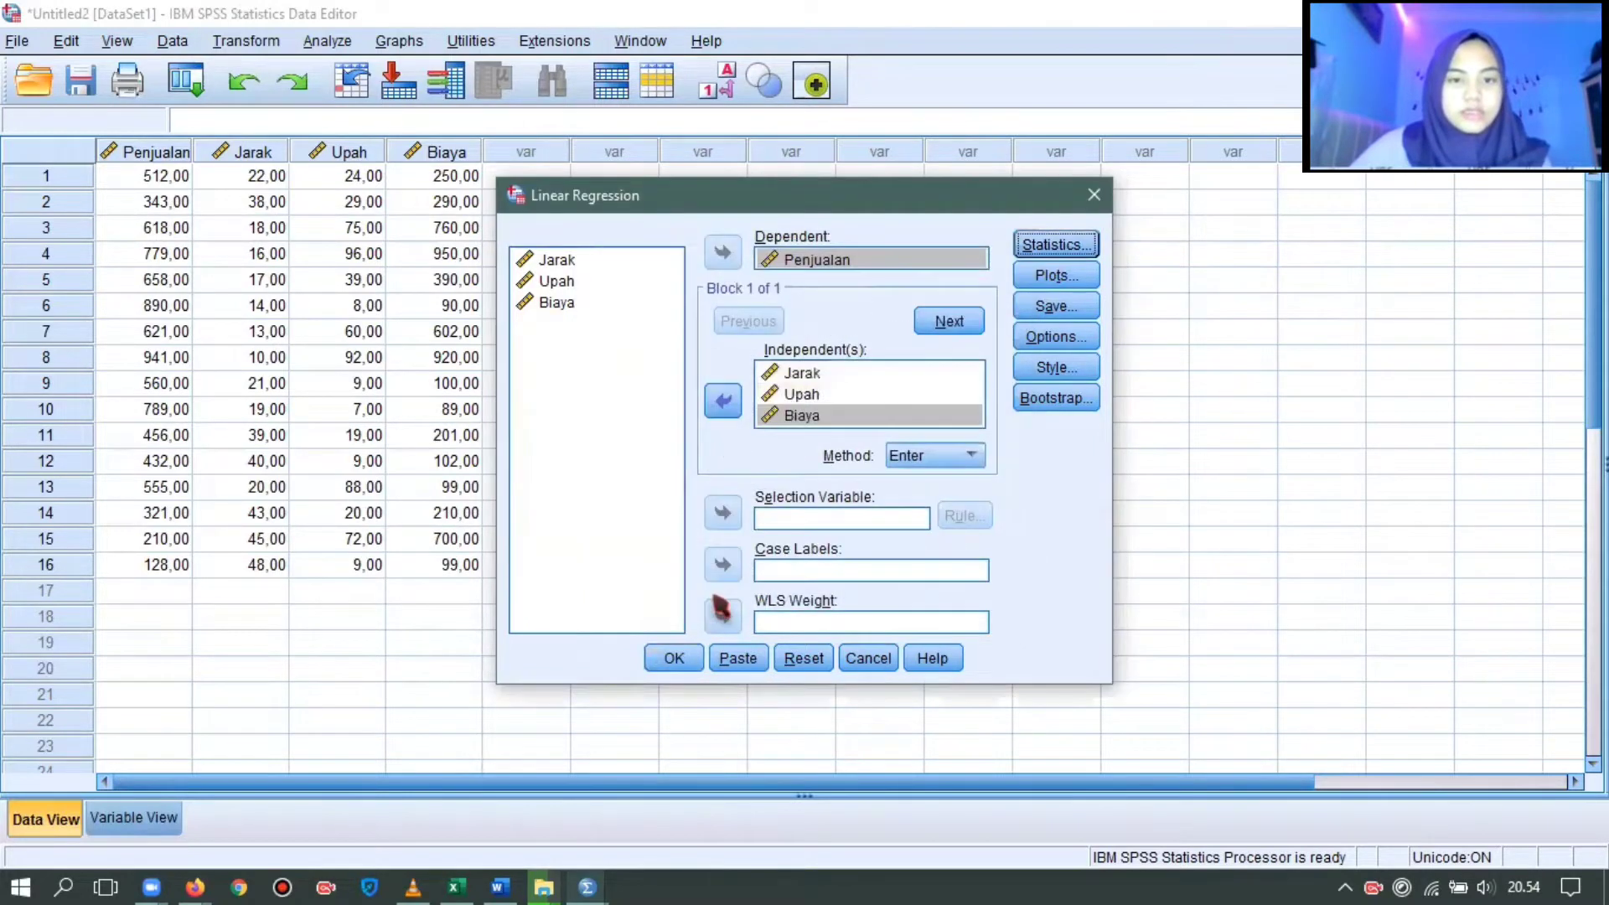
# - Request the histogram, the normal probability plot and a scatter plot with *SRESID on Y and *ZPRED on X
pyautogui.click(1057, 279)
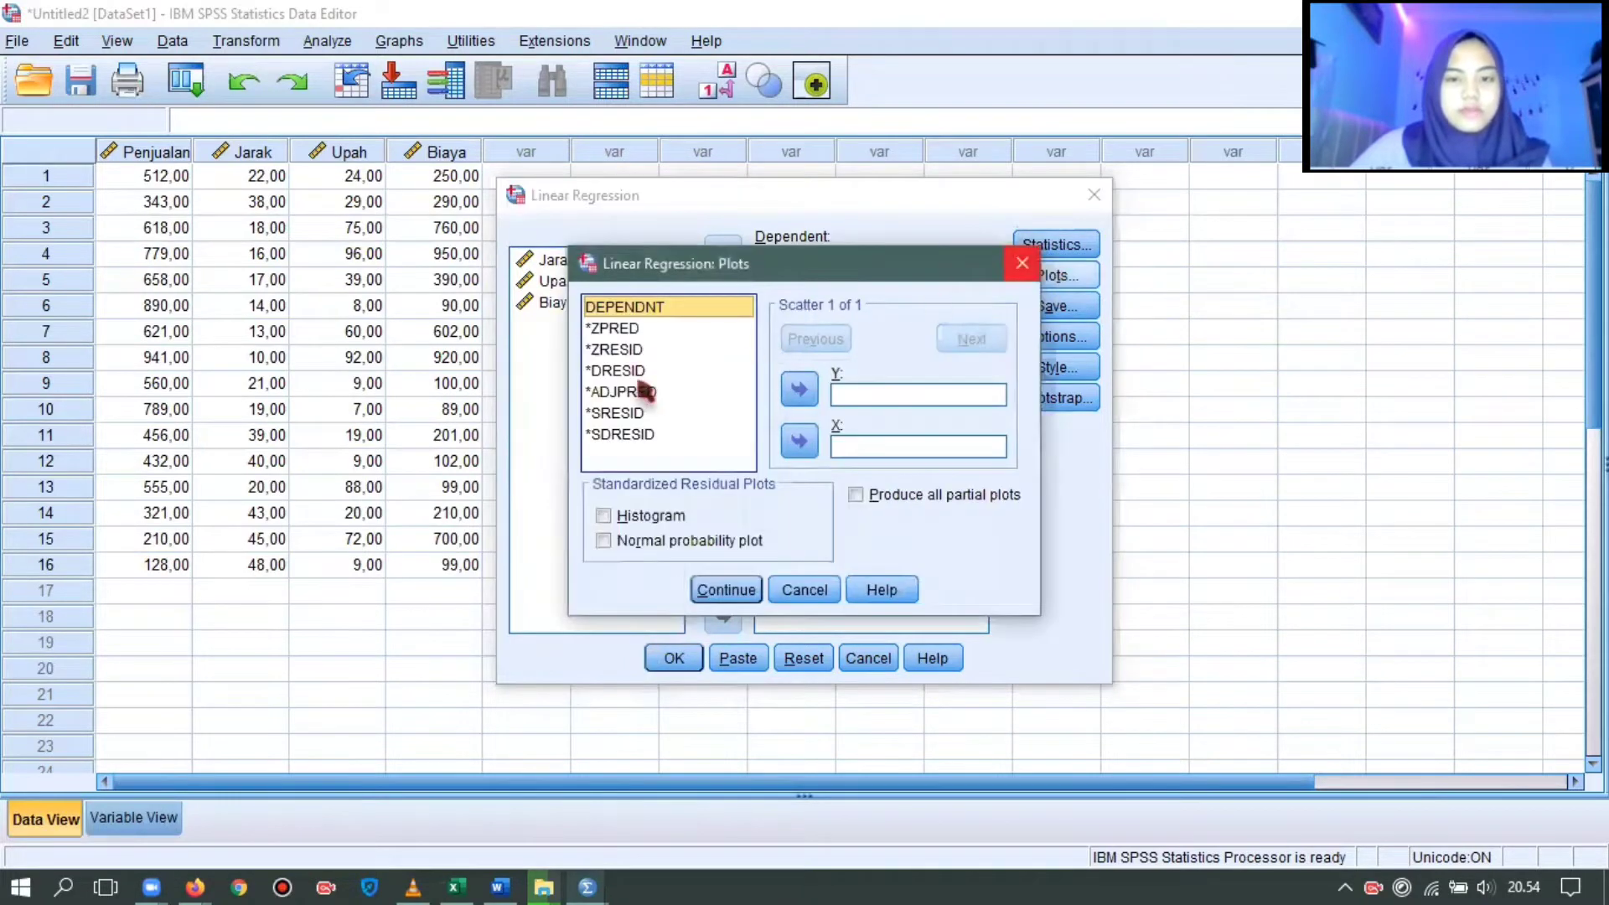
pyautogui.click(604, 516)
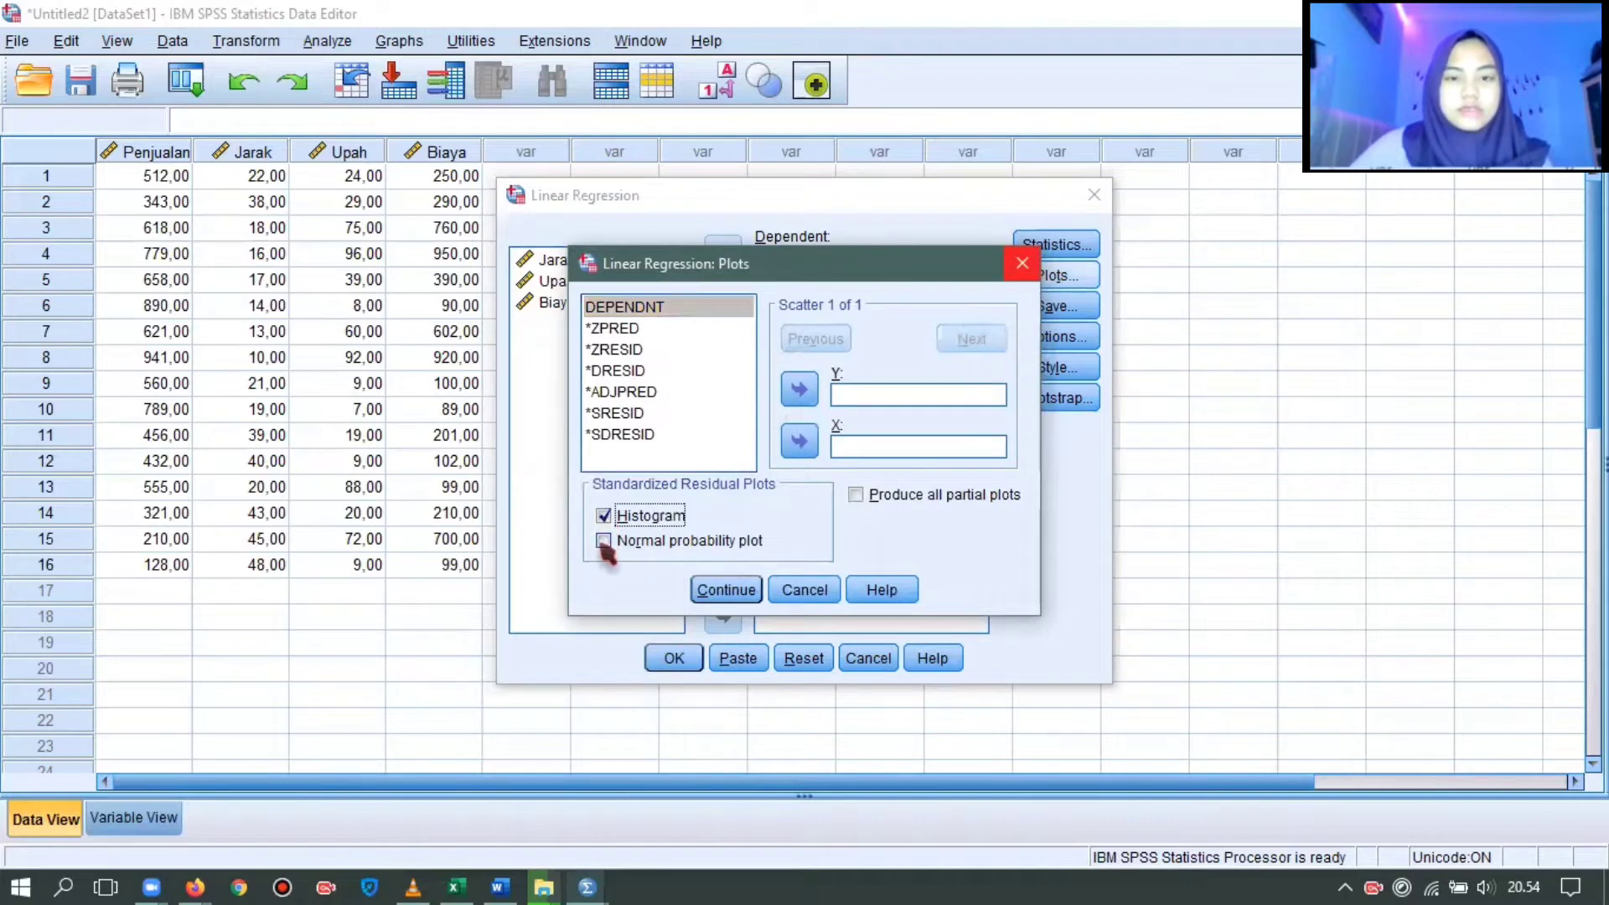
pyautogui.click(604, 540)
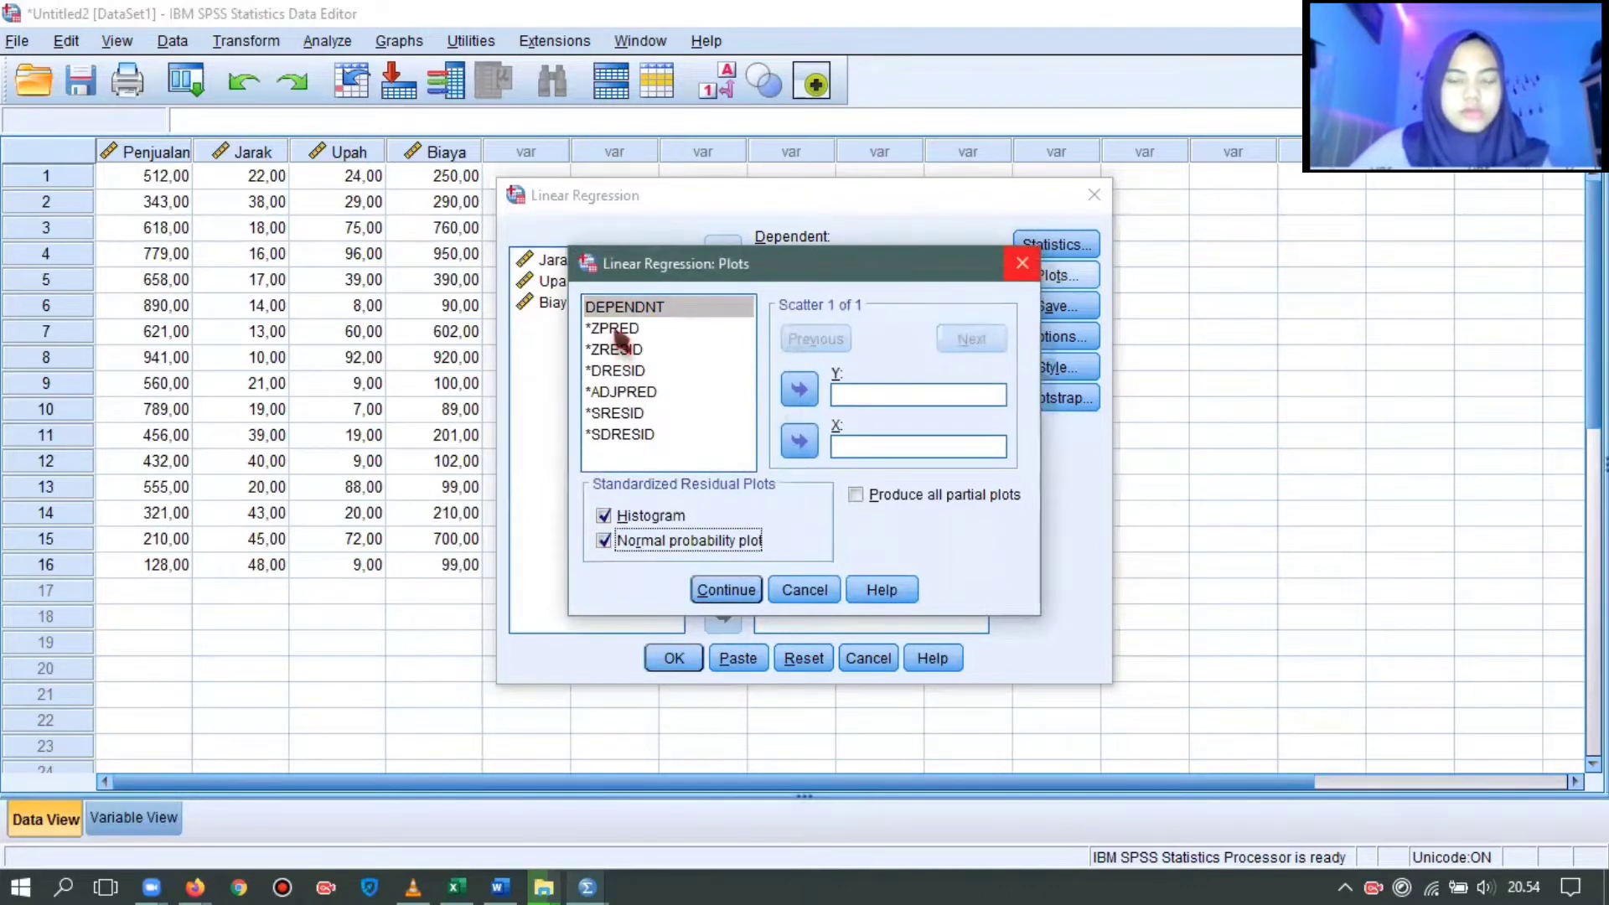
pyautogui.click(631, 413)
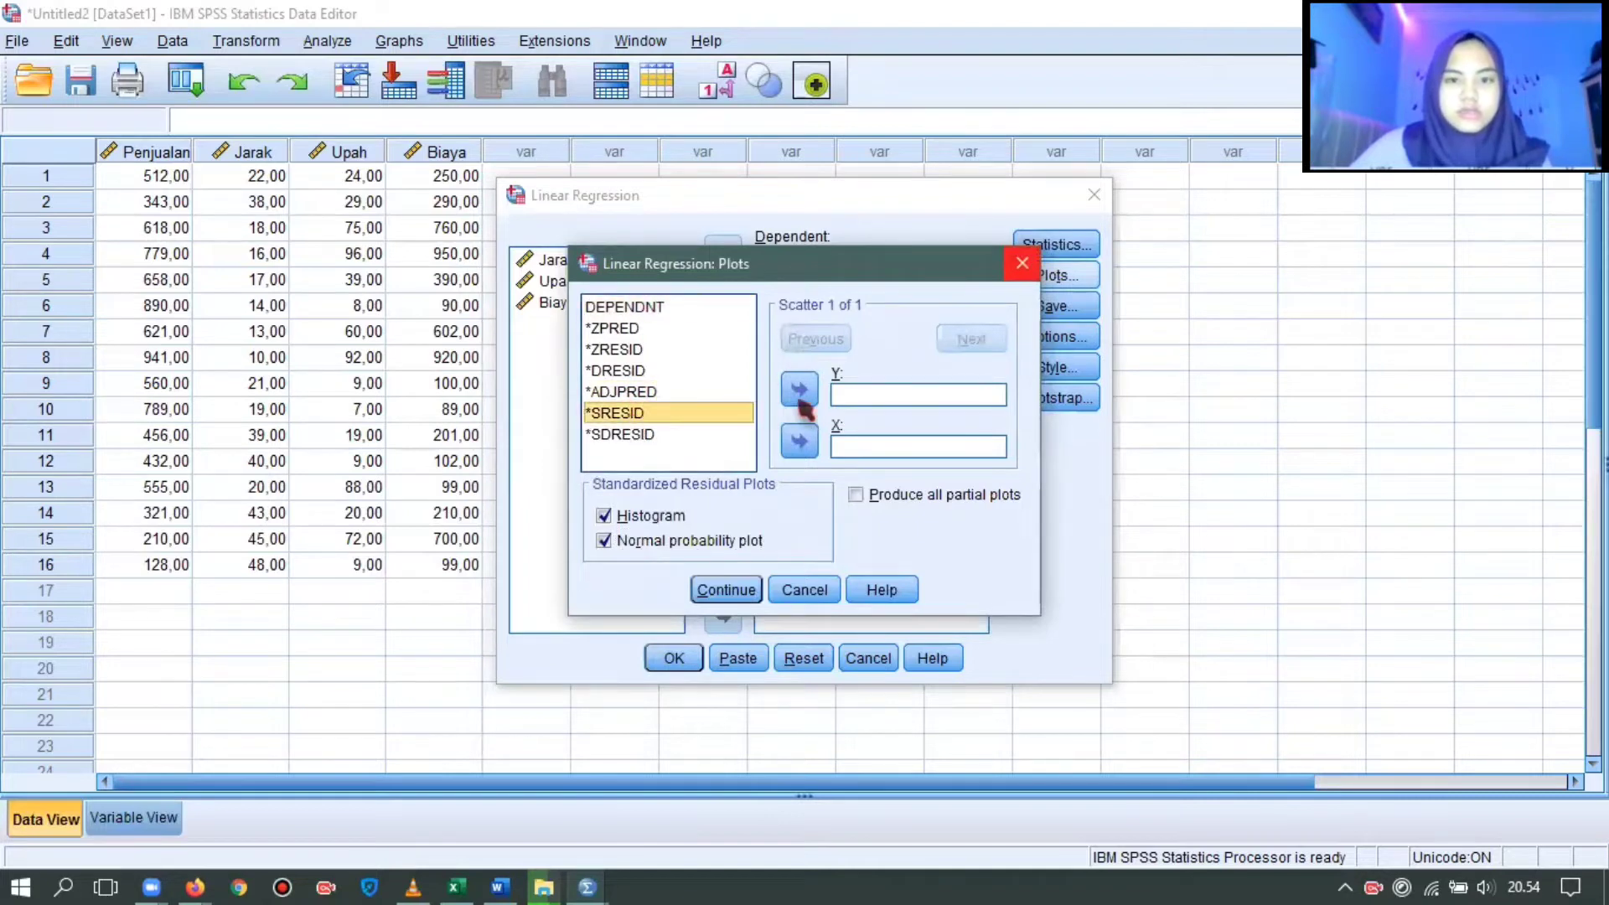
pyautogui.click(801, 391)
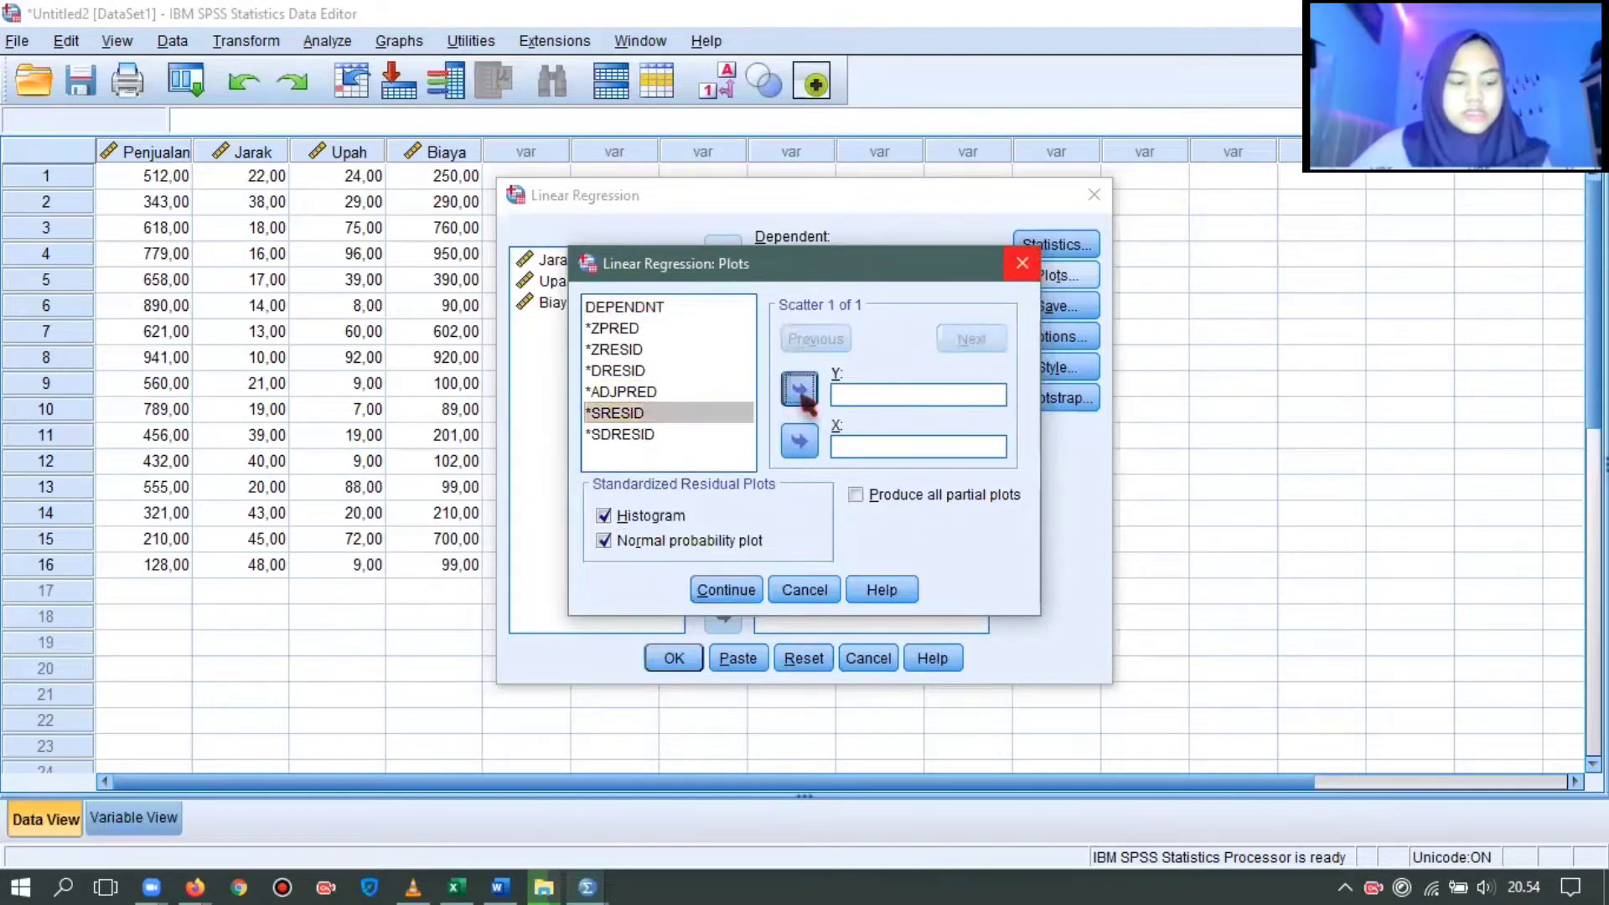
pyautogui.click(628, 329)
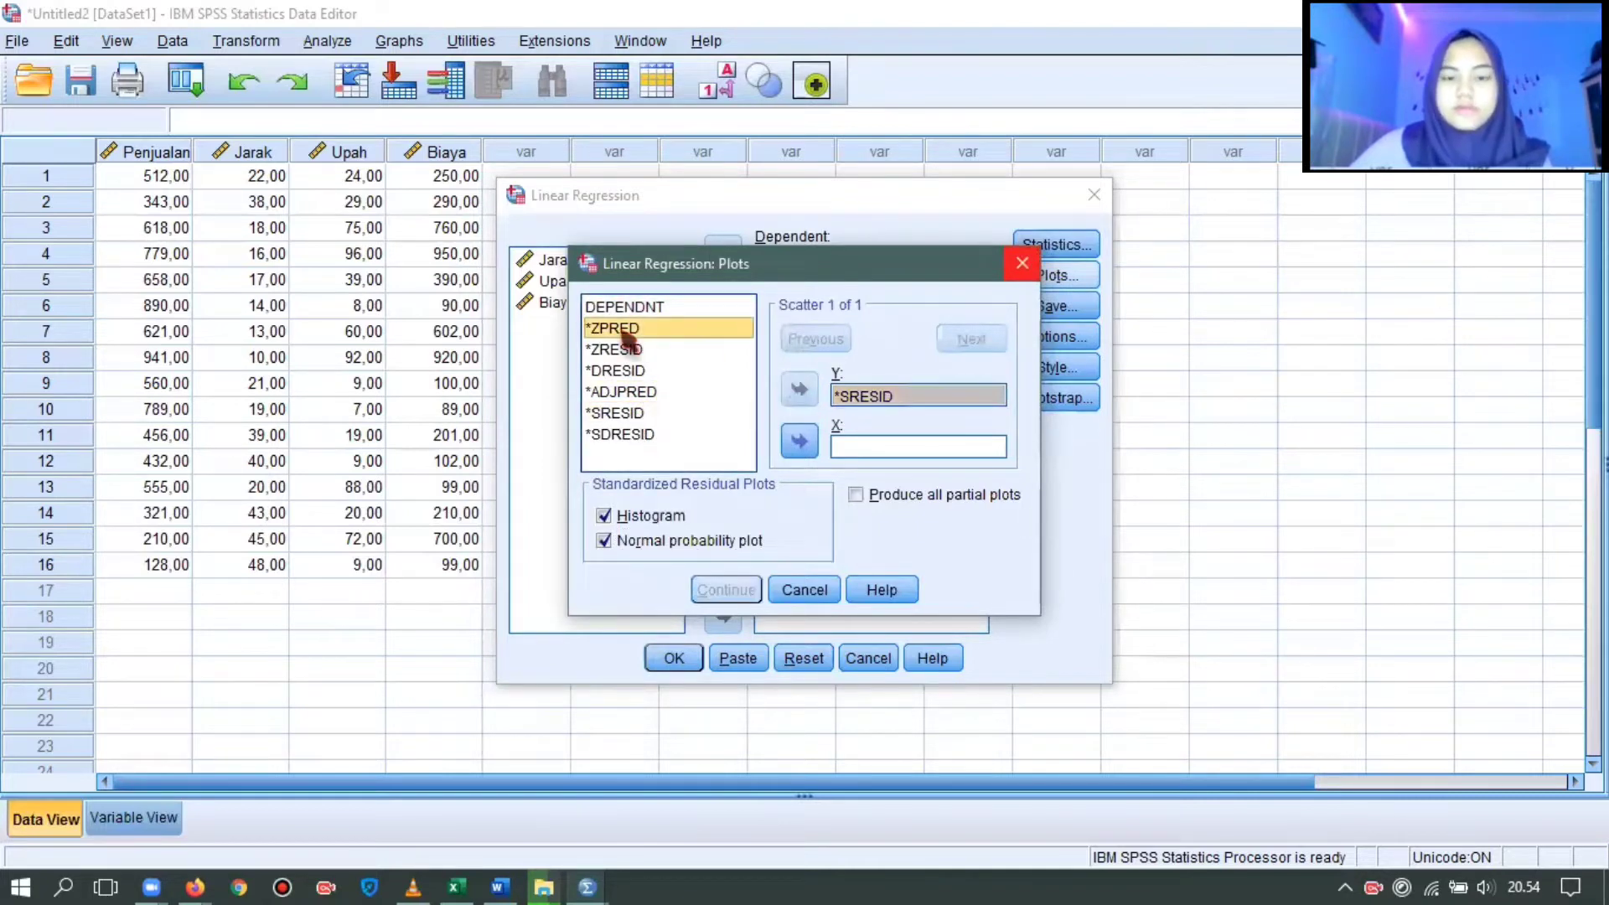
pyautogui.click(800, 442)
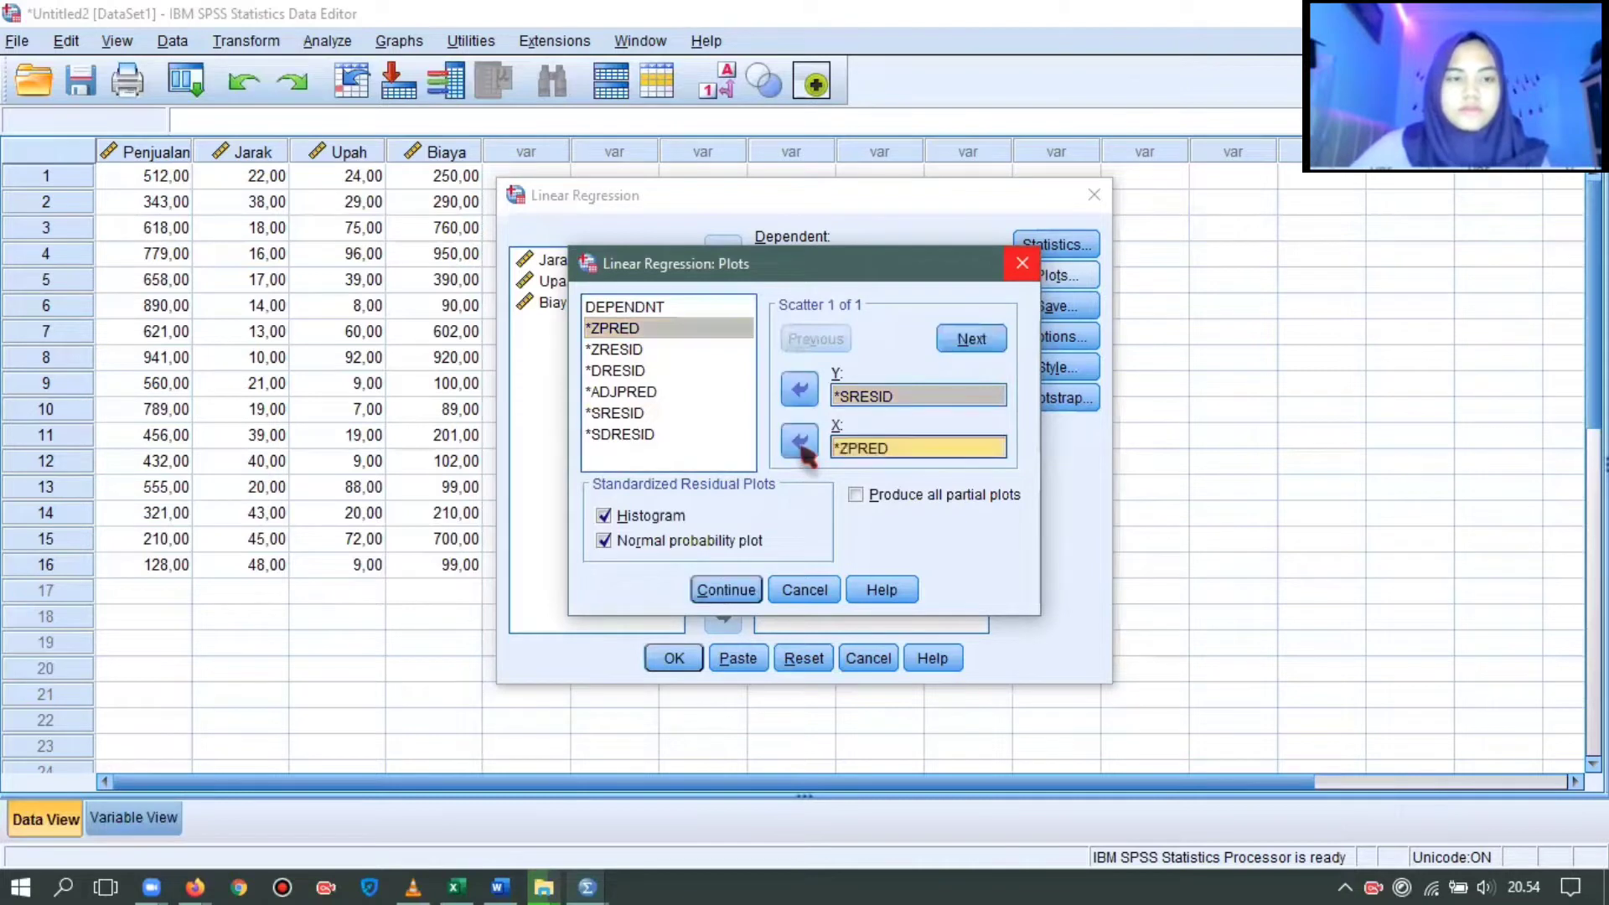
pyautogui.click(727, 591)
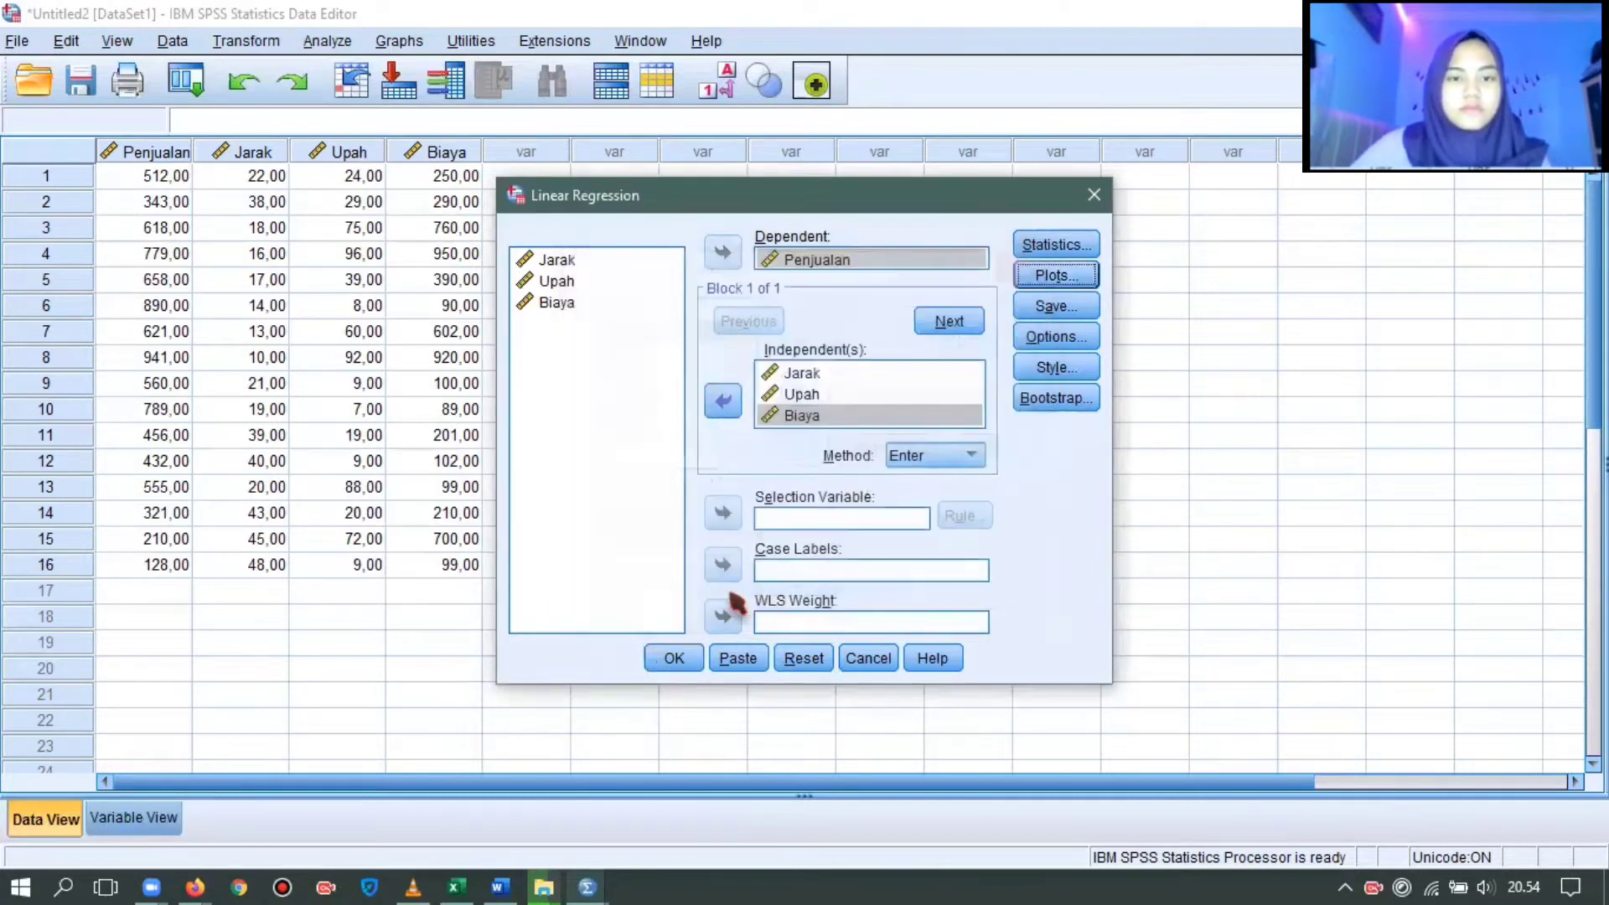
# - Accept the default regression options and run the linear regression
pyautogui.click(1056, 340)
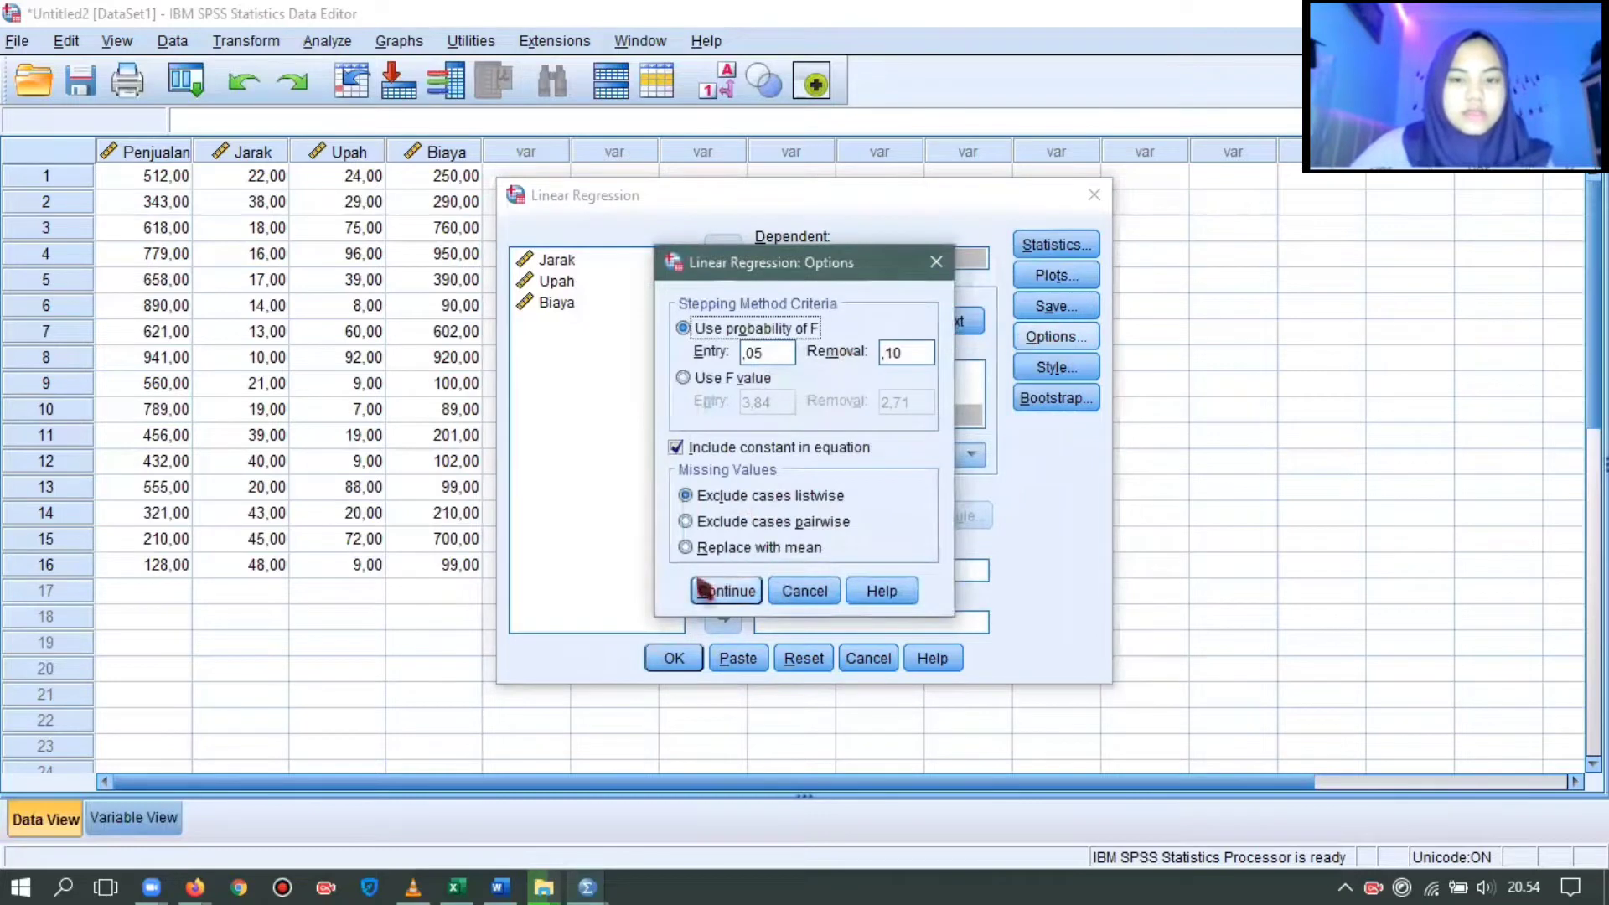
pyautogui.click(720, 591)
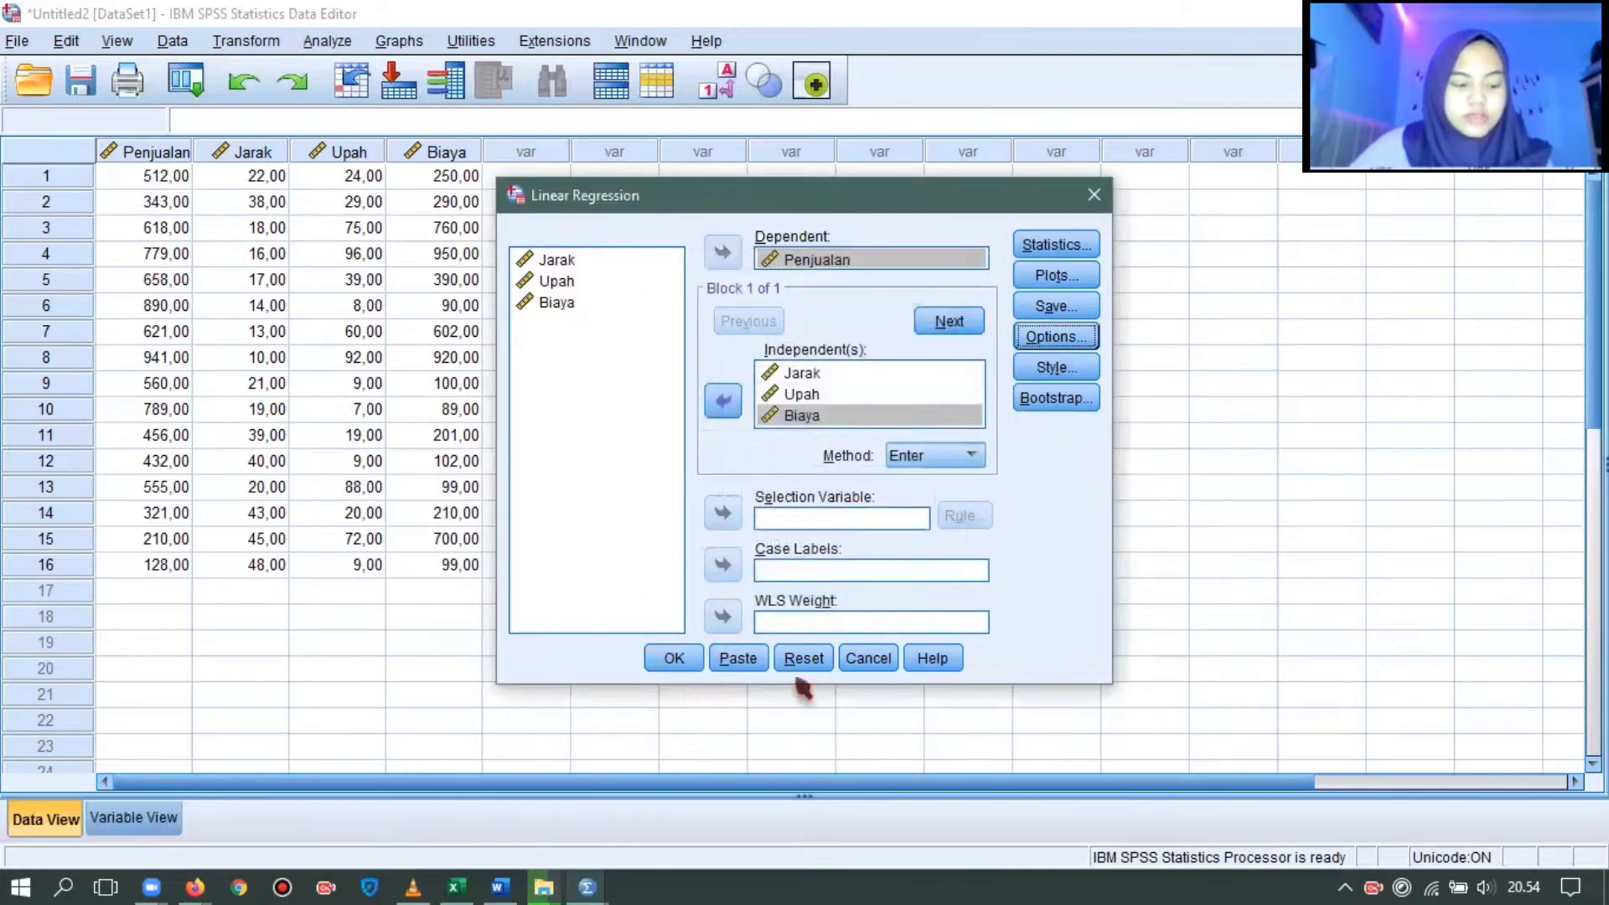
pyautogui.click(675, 659)
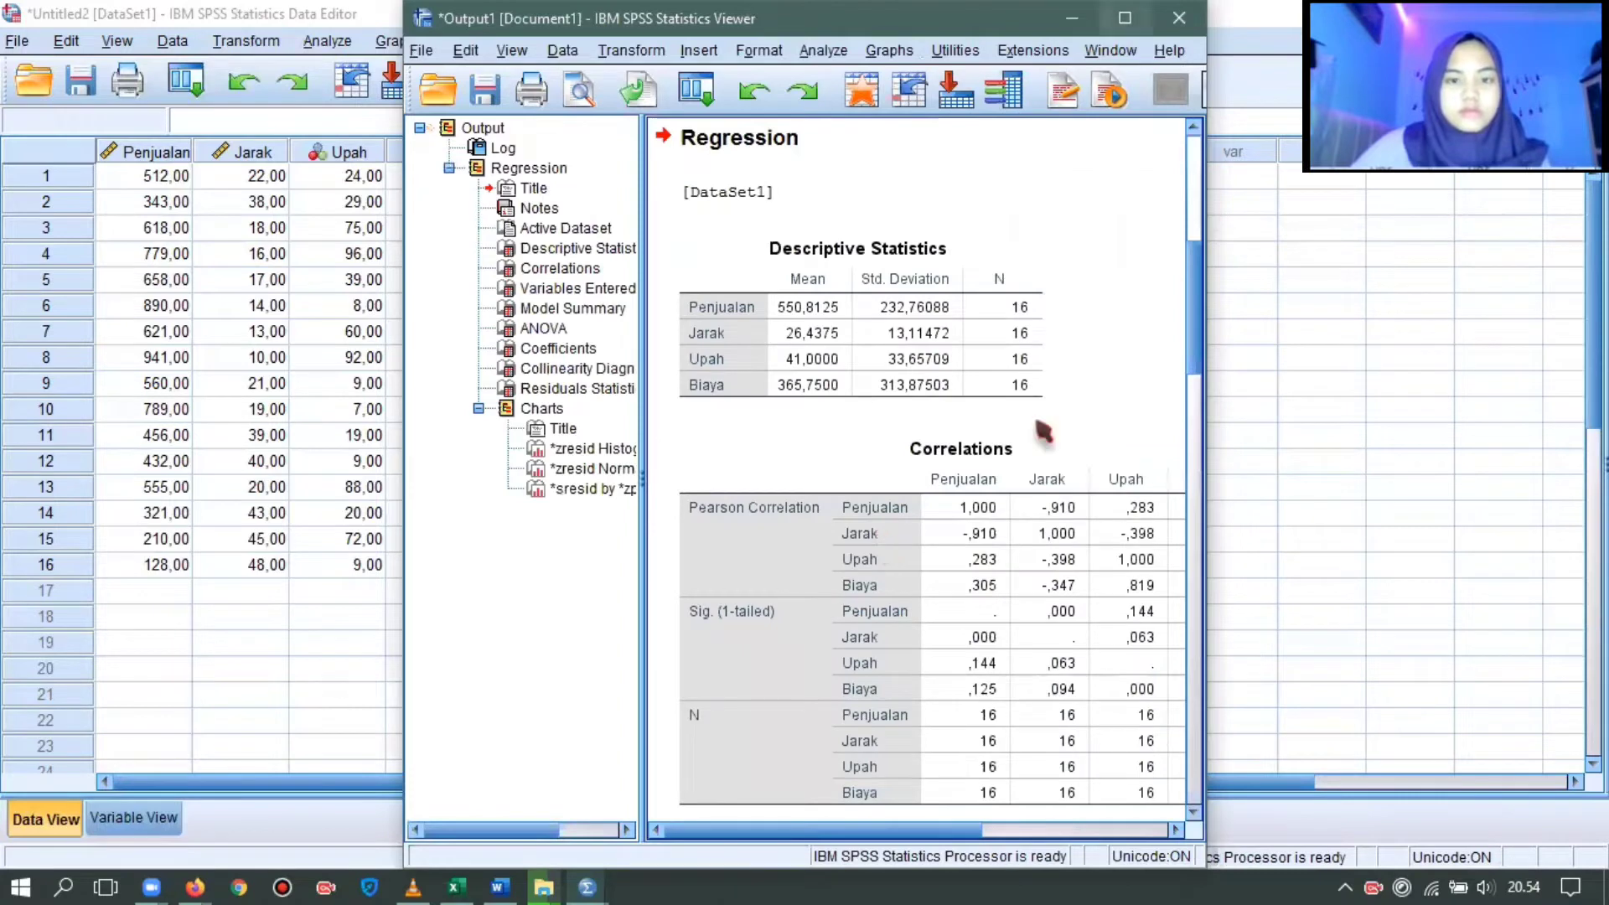
# - Maximize the output window and look through the regression tables and charts, from Descriptive Statistics to the residual histogram and back
pyautogui.click(1125, 17)
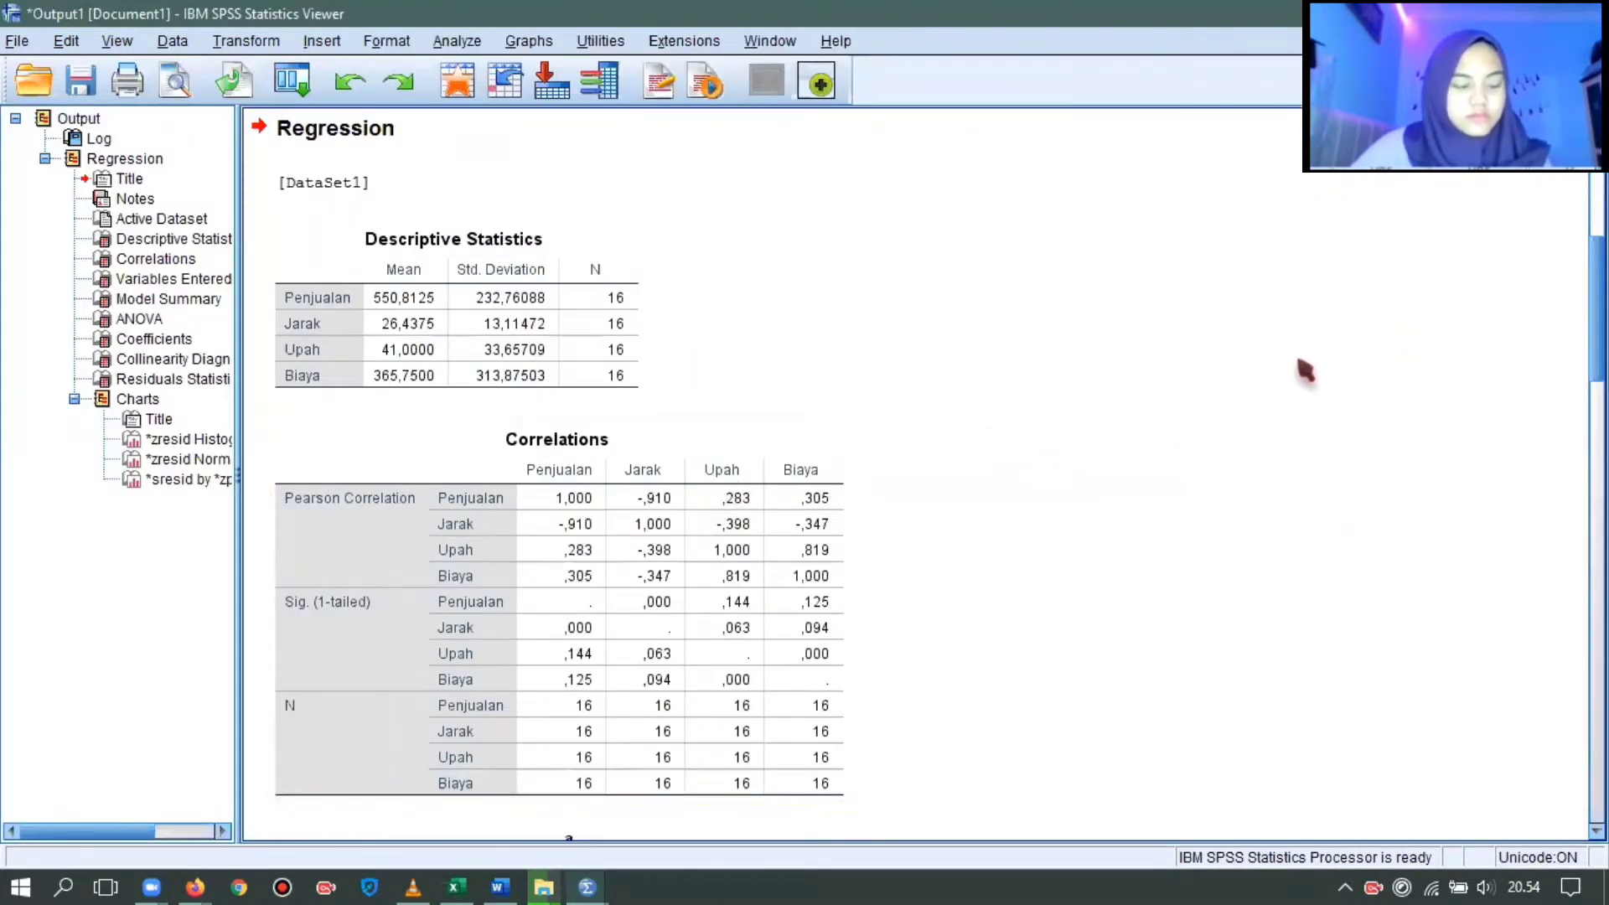
pyautogui.click(1384, 319)
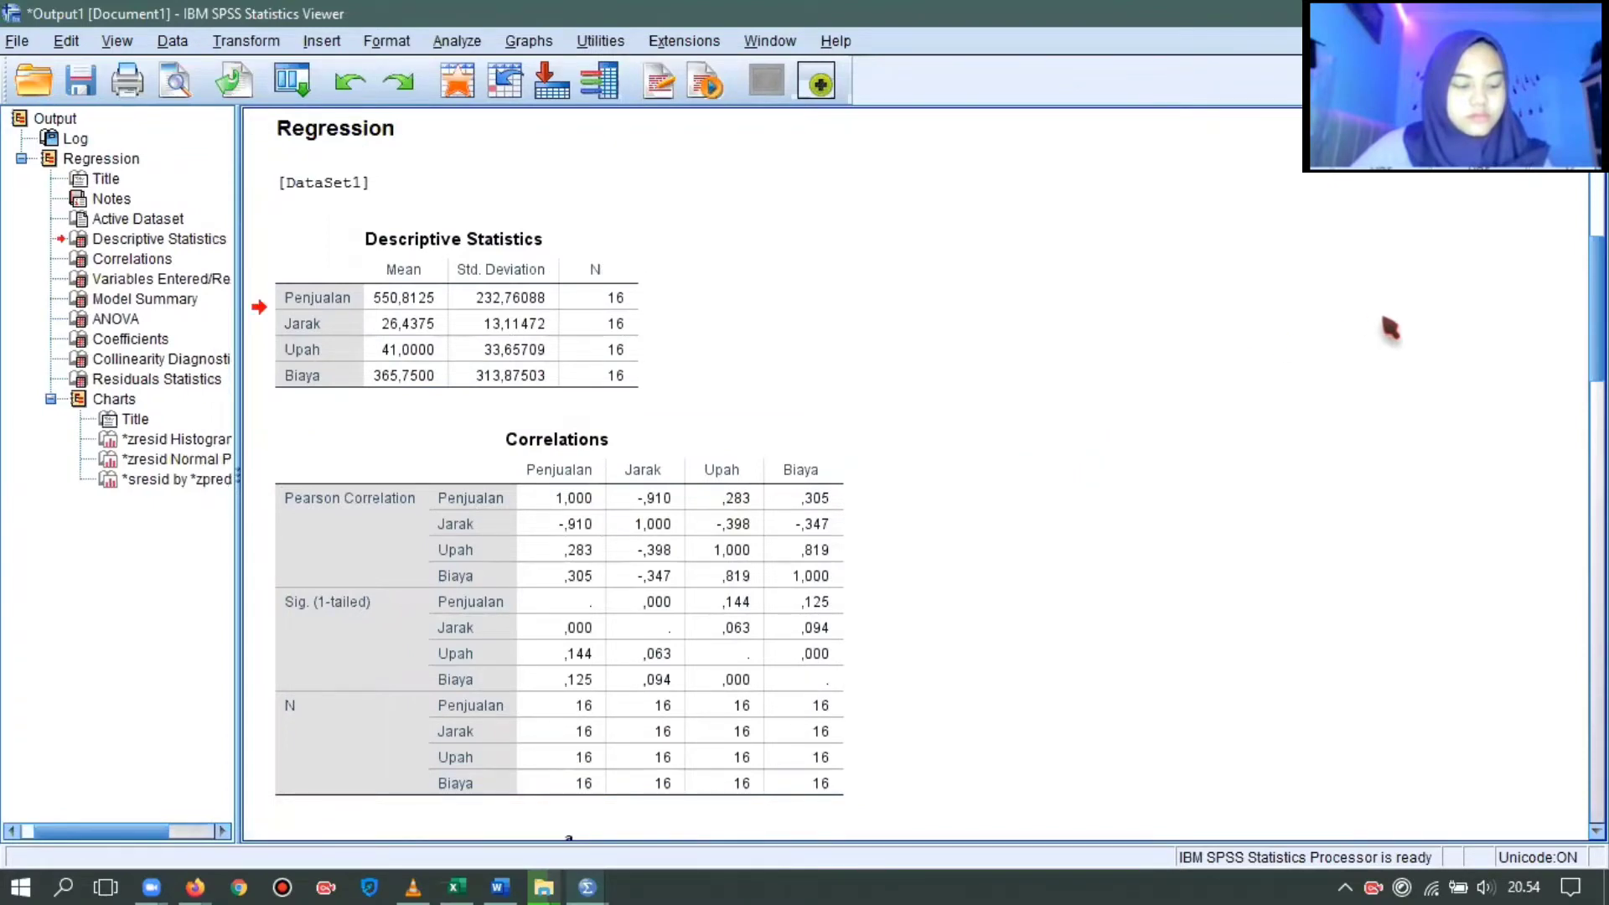
pyautogui.press('Down')
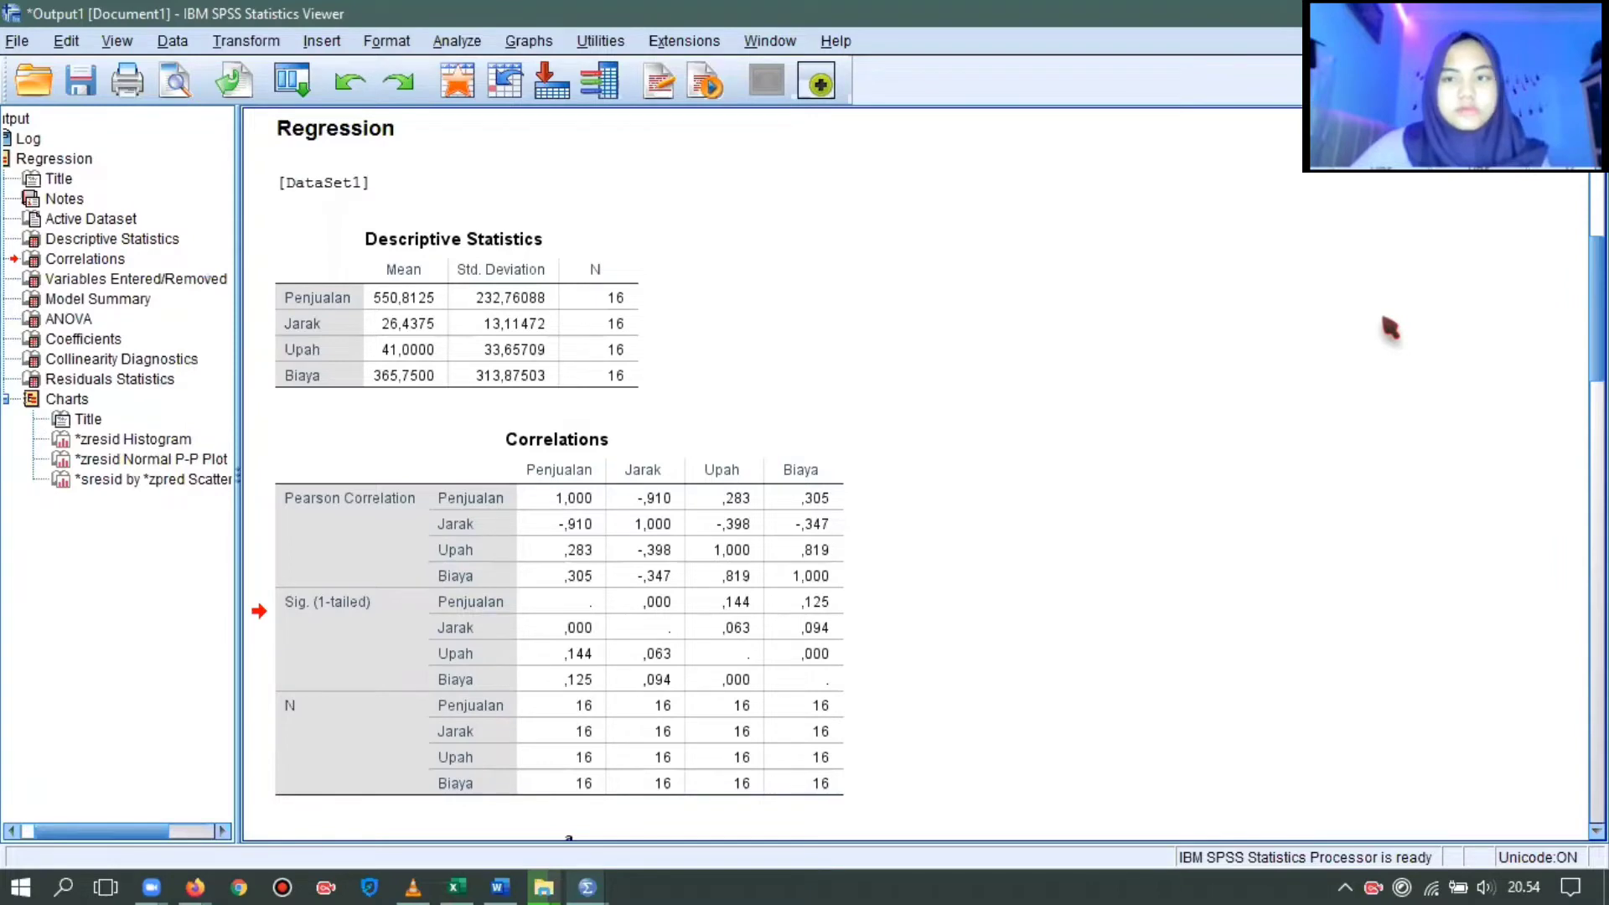
pyautogui.scroll(-15, 1389, 328)
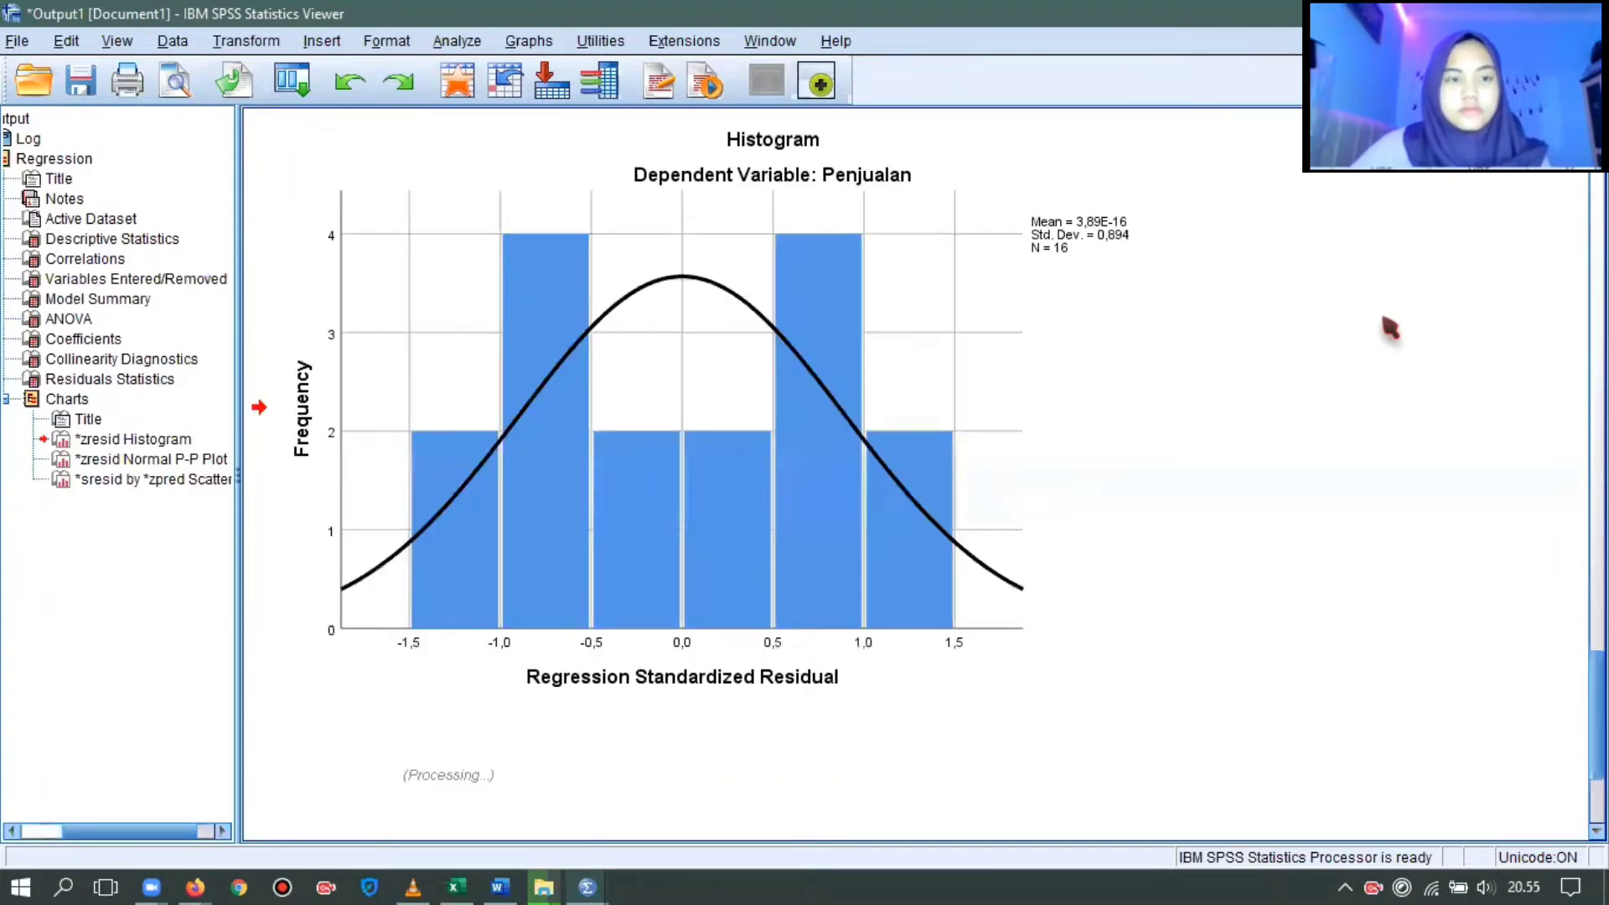
pyautogui.scroll(5, 1389, 327)
pyautogui.scroll(15, 1389, 328)
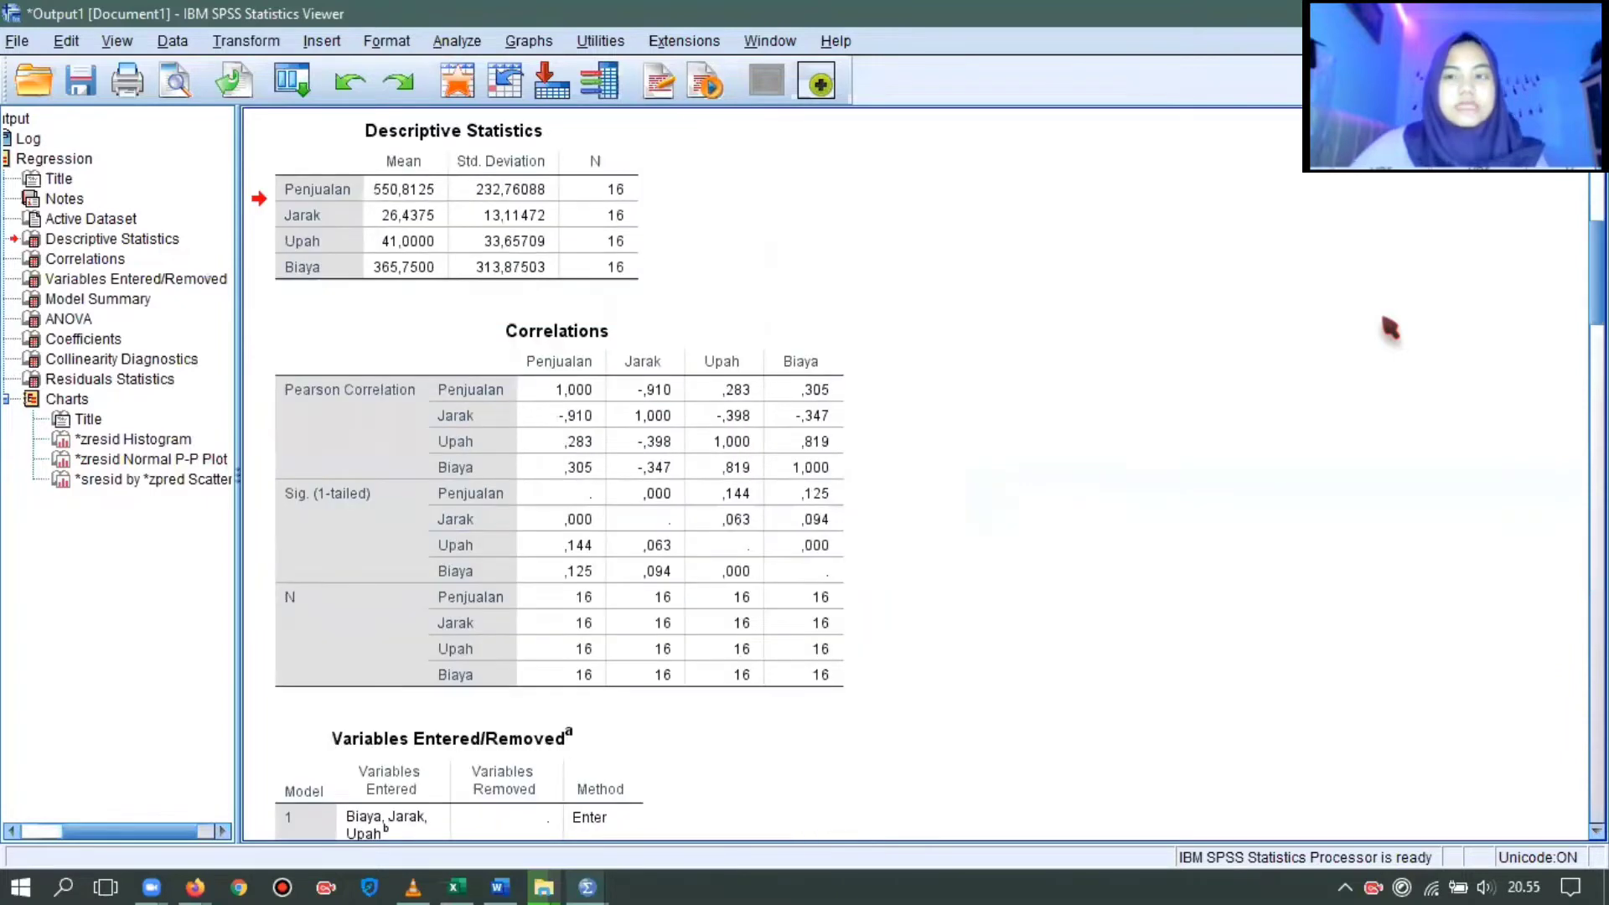
pyautogui.scroll(2, 1390, 328)
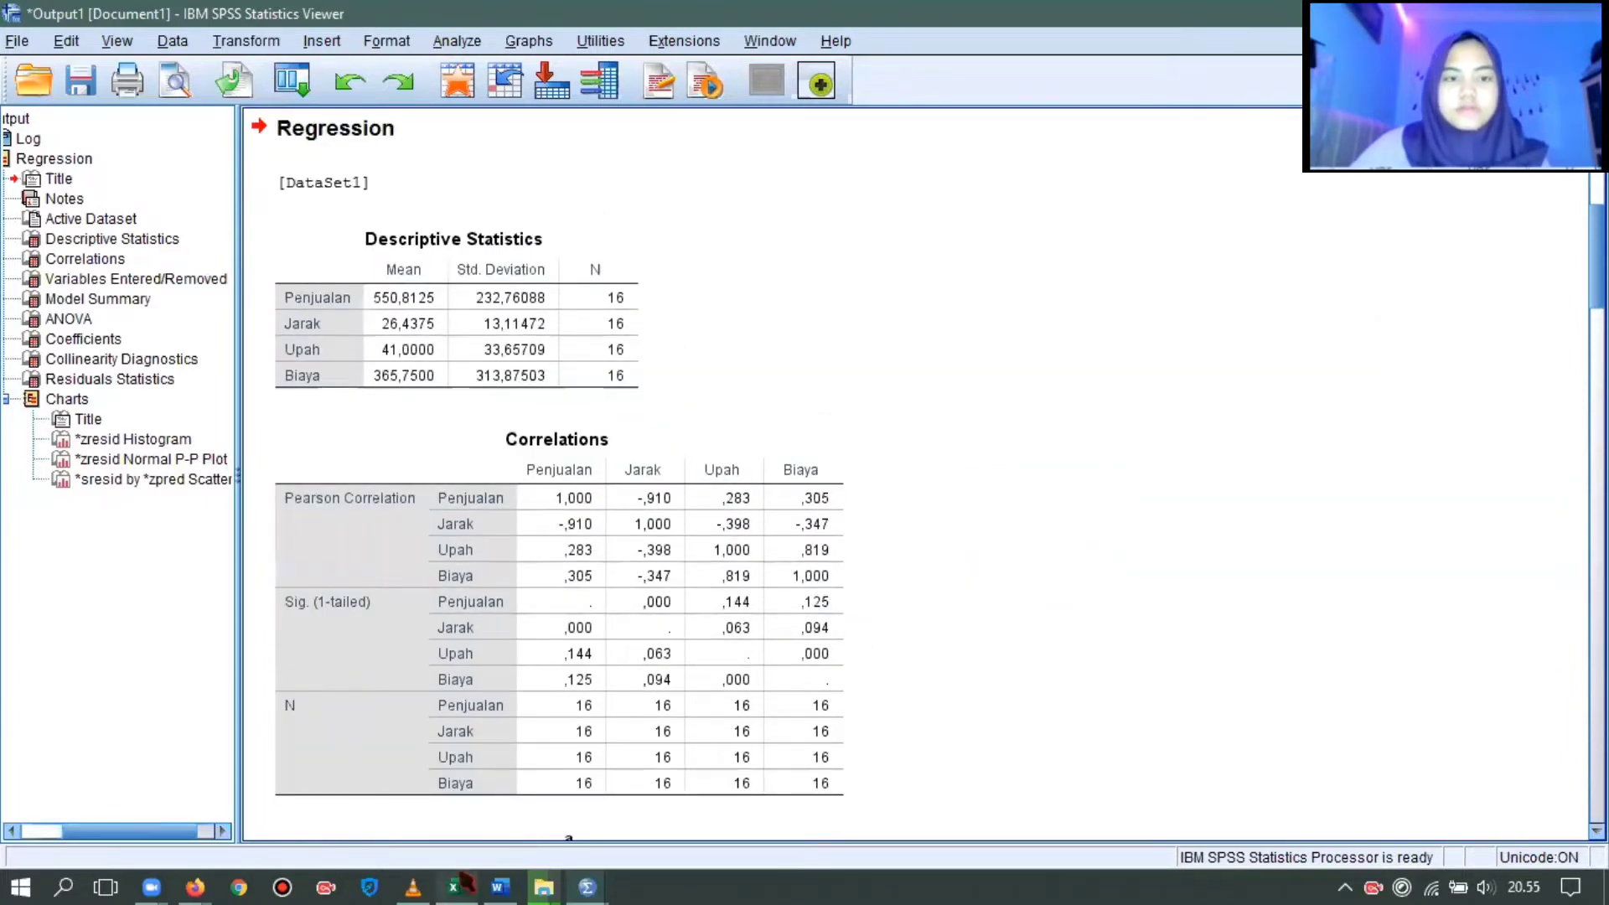
# - Switch to the Word document ANALISIS REGRASI BERGANDA, consult the T and F test criteria and table-value formulas, and return to the SPSS output
pyautogui.moveTo(502, 884)
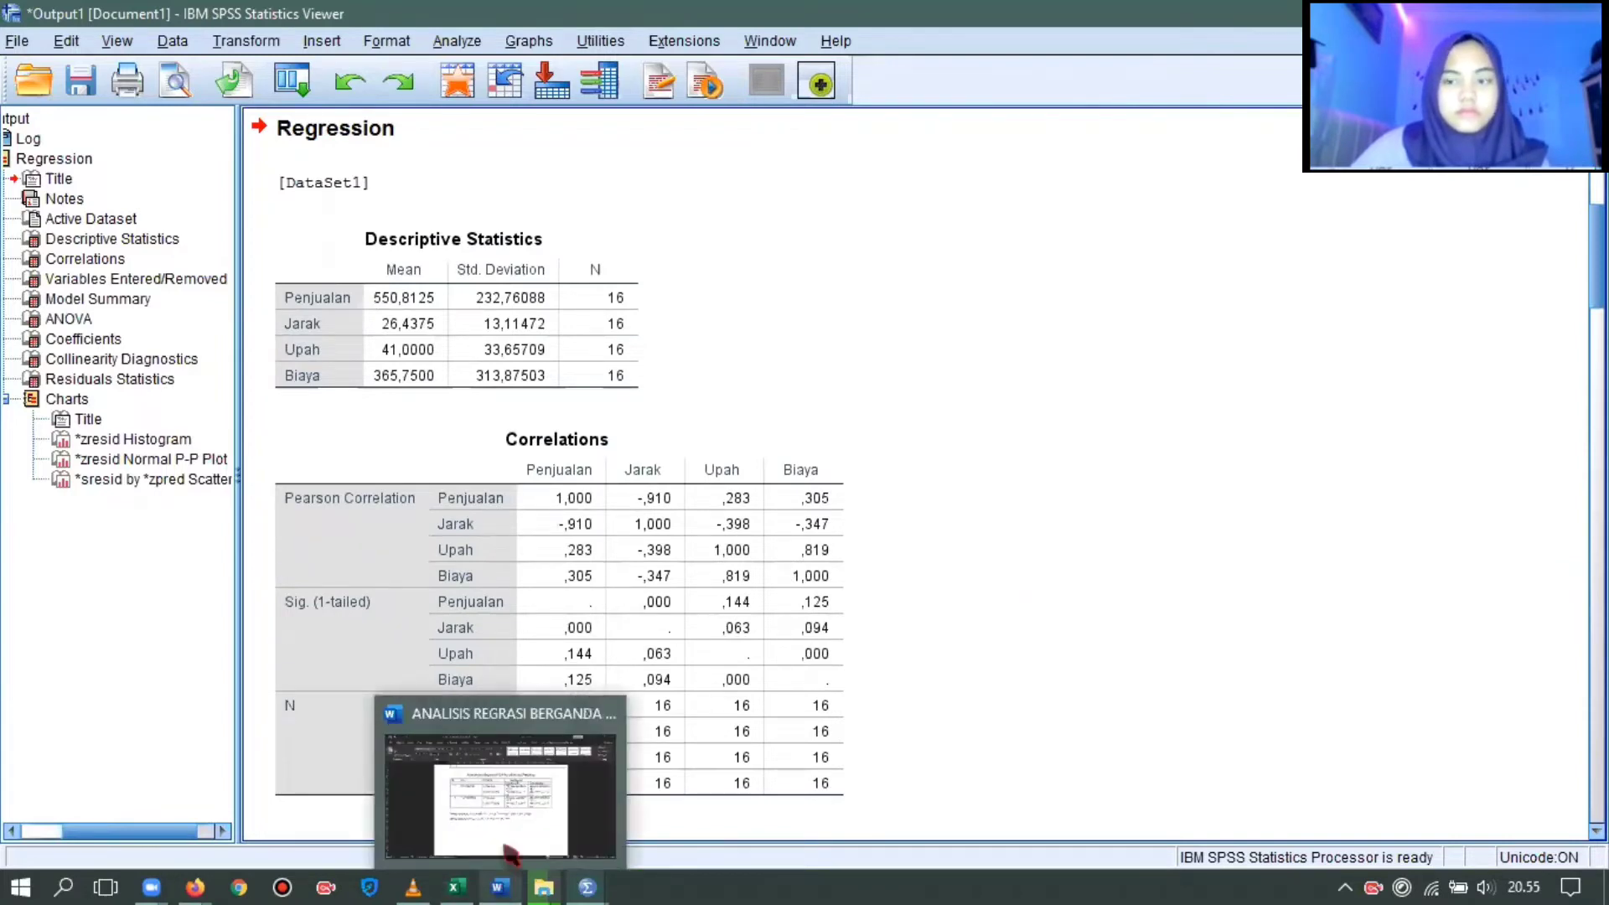
pyautogui.click(510, 853)
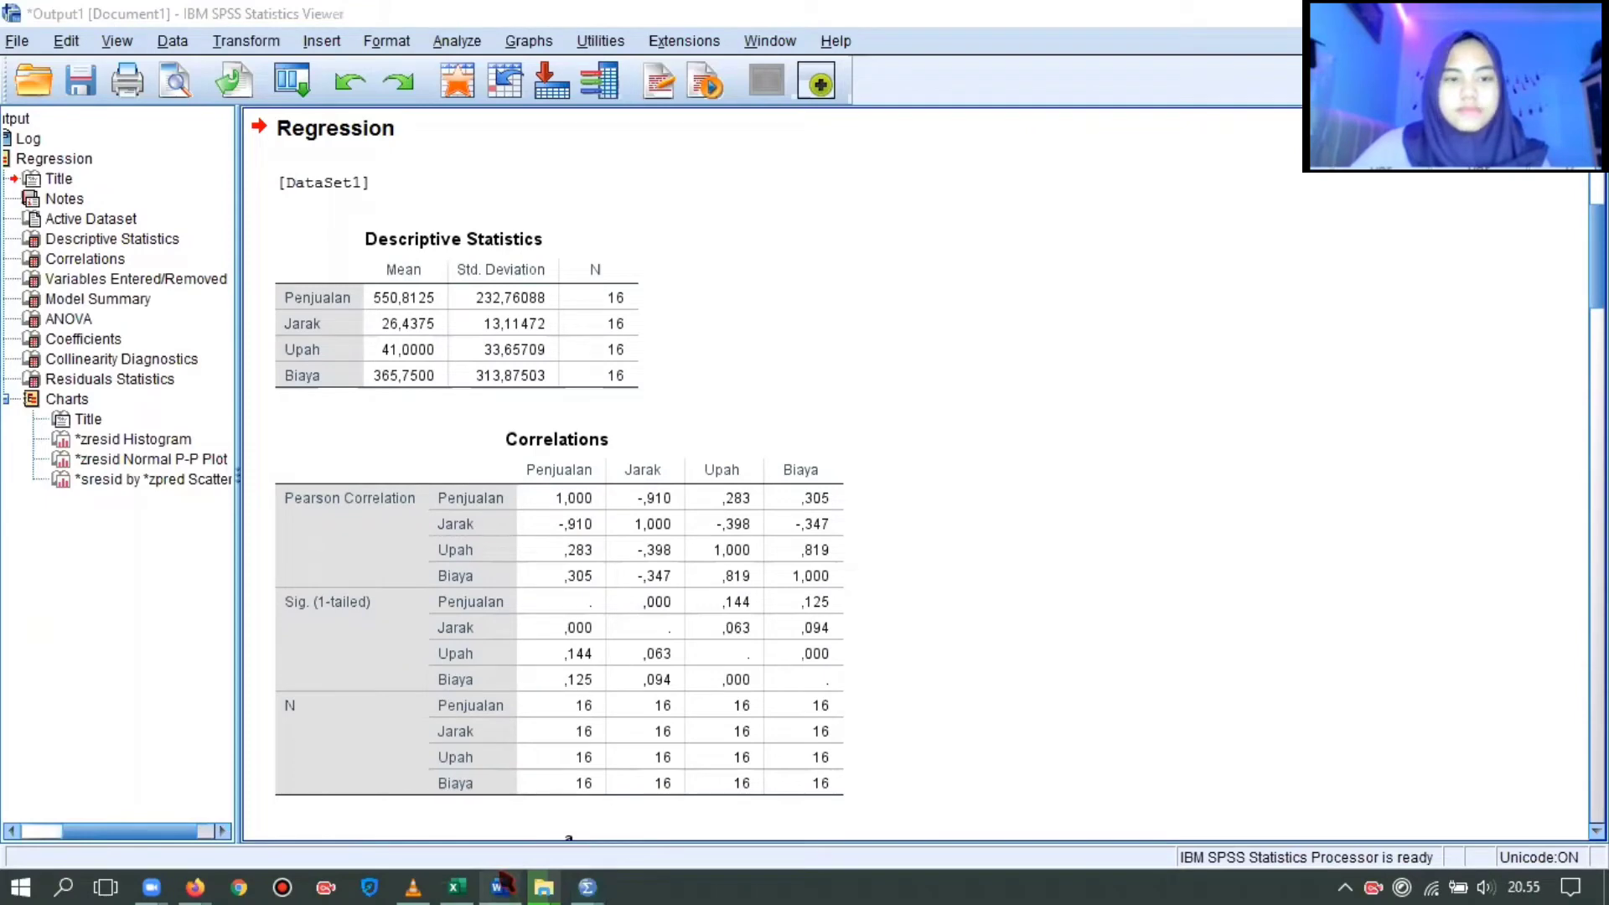
pyautogui.click(501, 886)
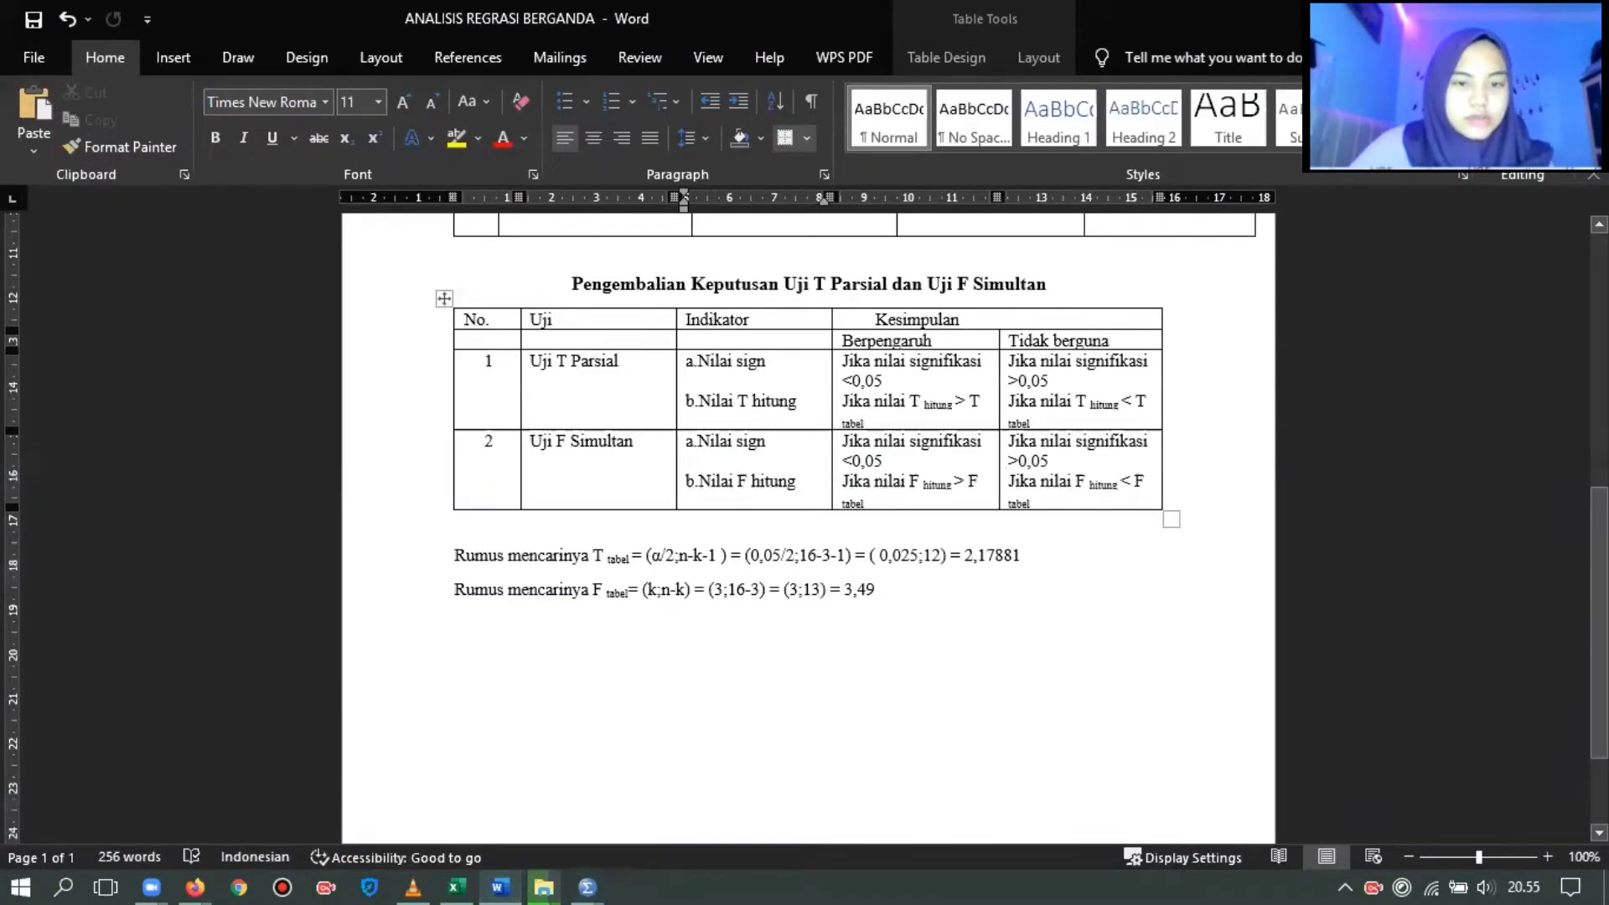
pyautogui.click(822, 589)
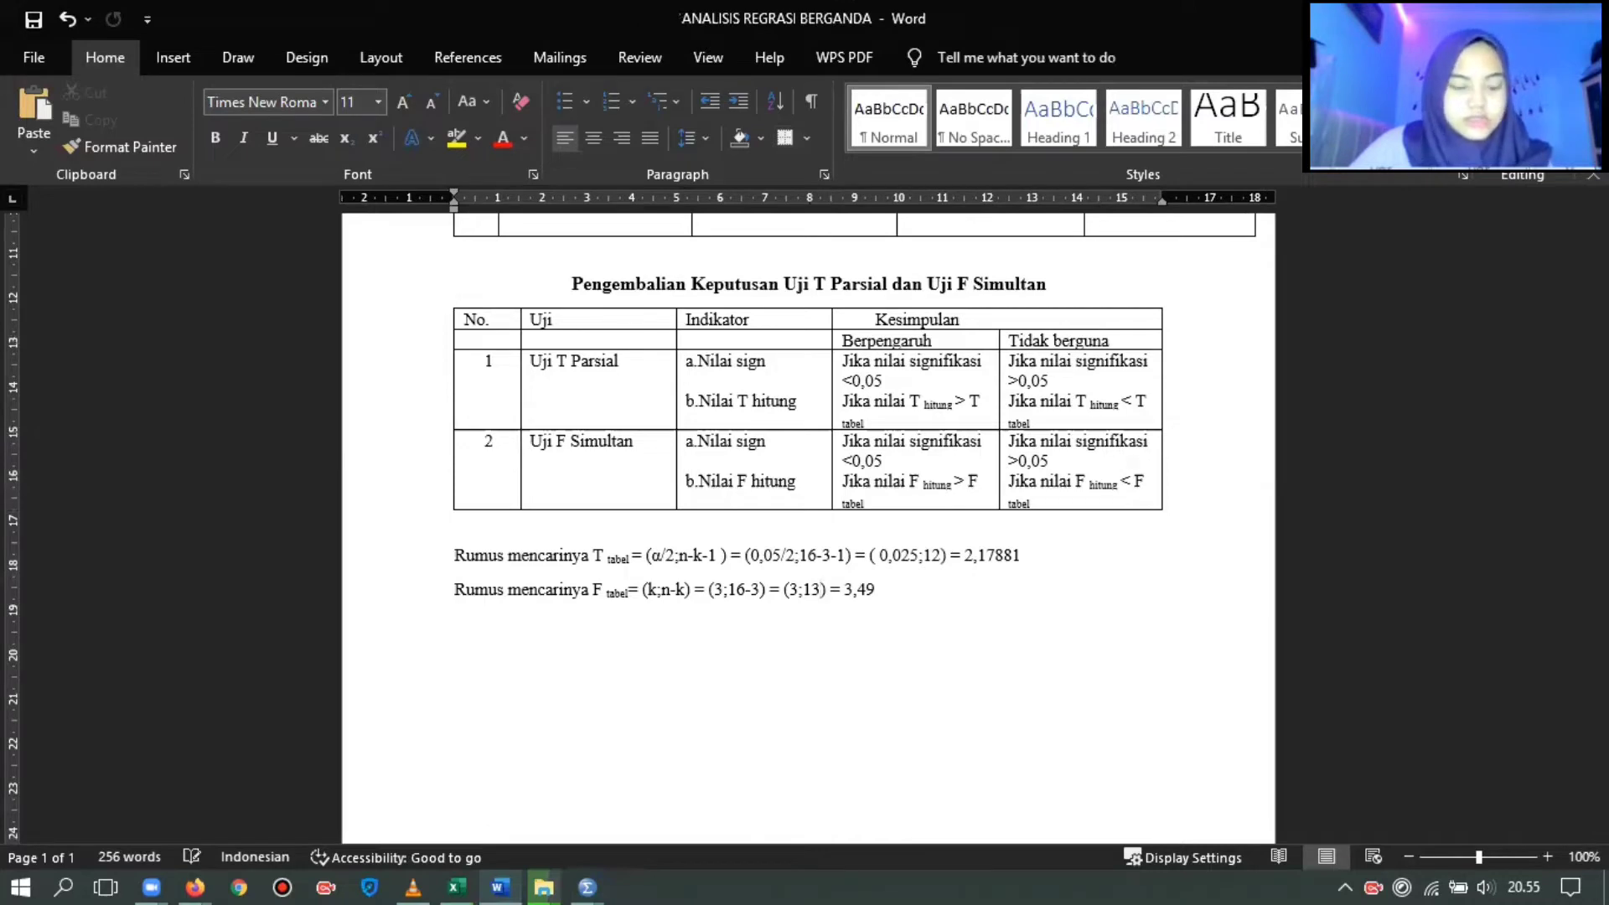
pyautogui.click(1527, 18)
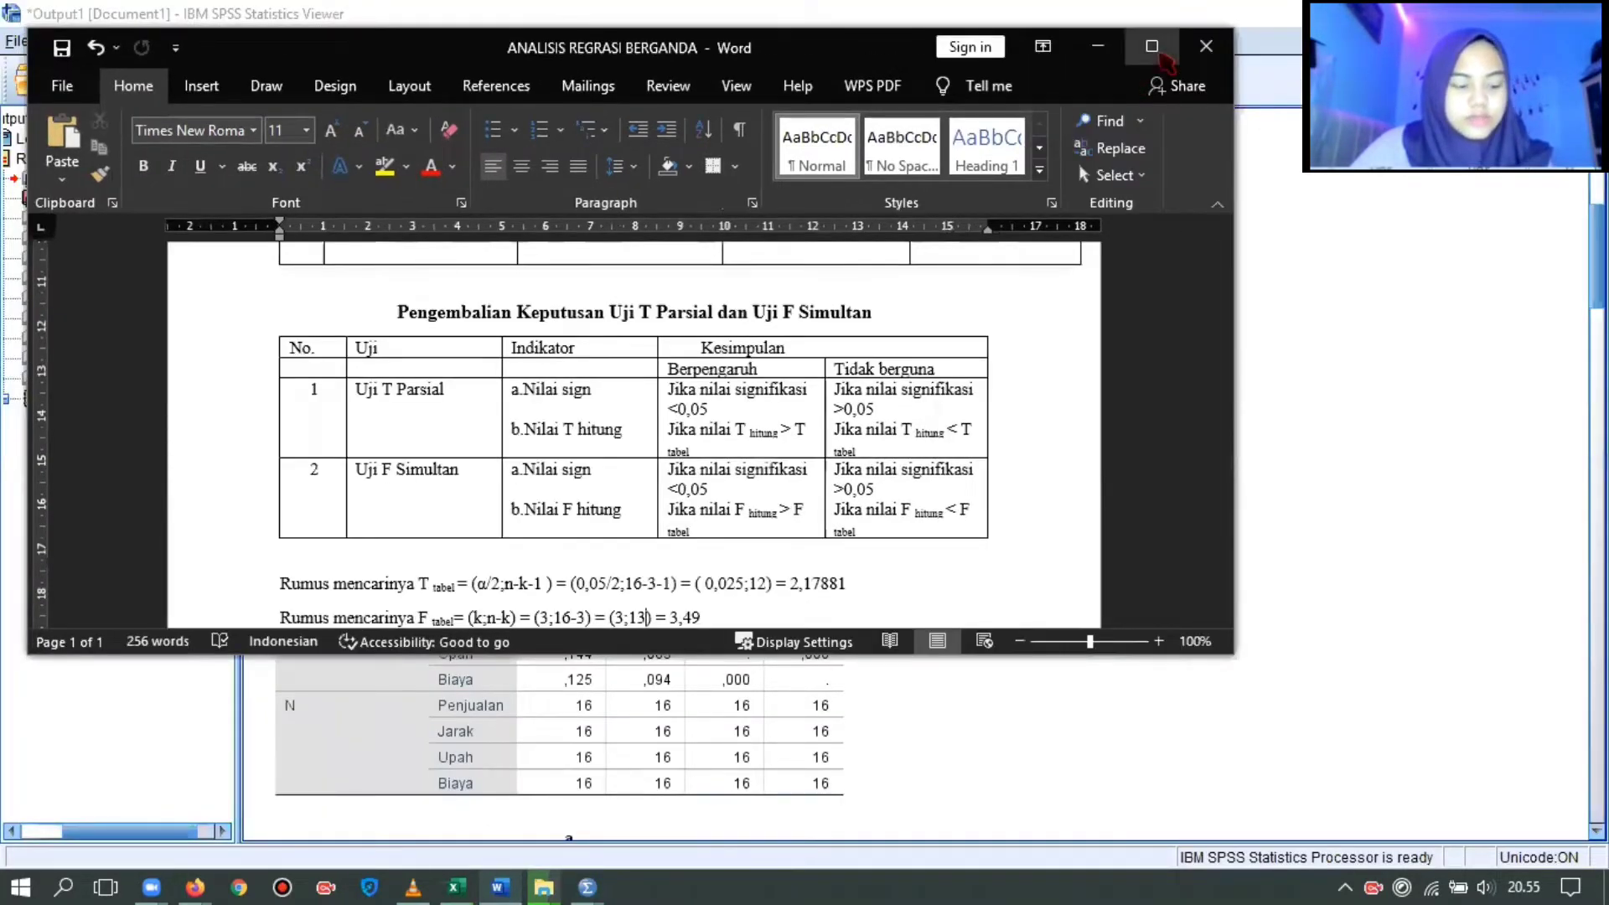
pyautogui.click(1100, 50)
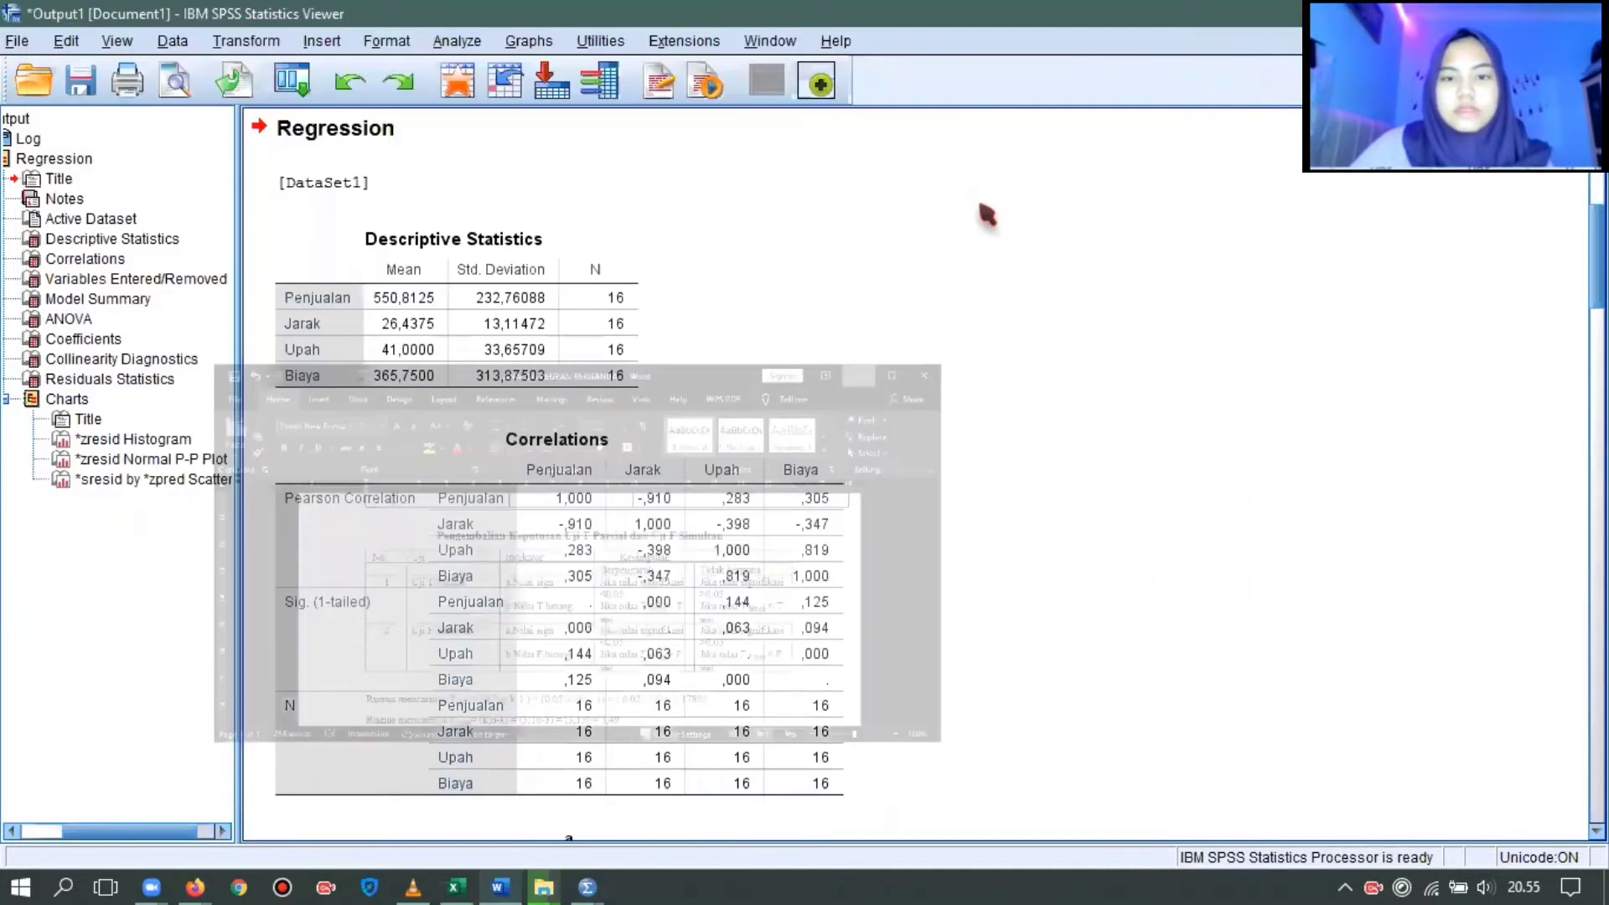
pyautogui.click(802, 478)
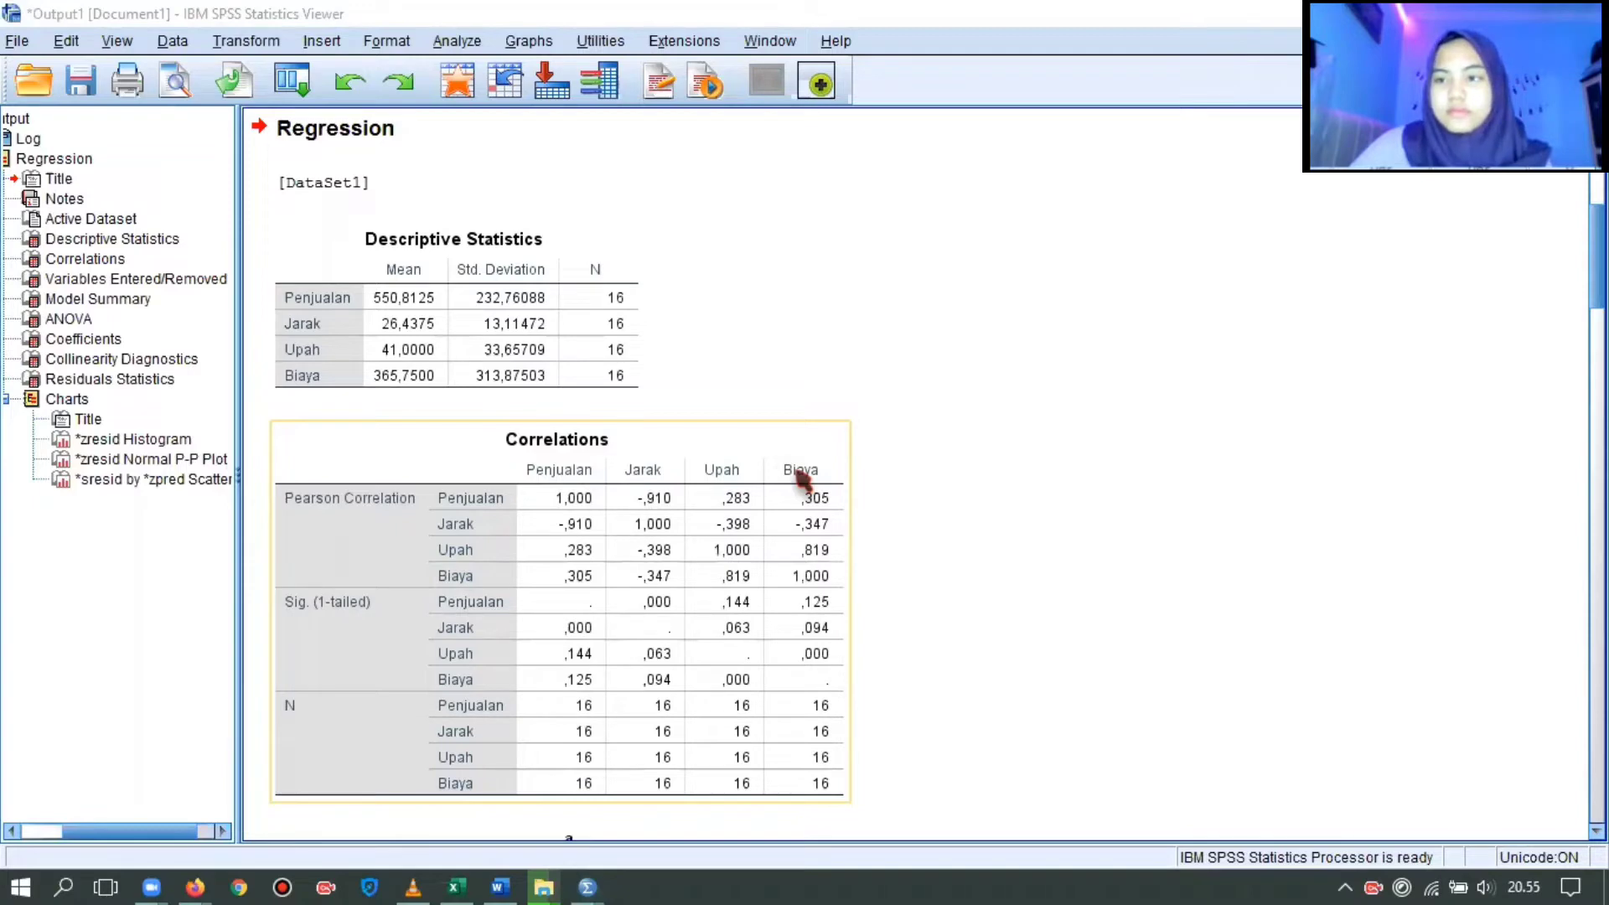
pyautogui.press('super')
pyautogui.click(847, 407)
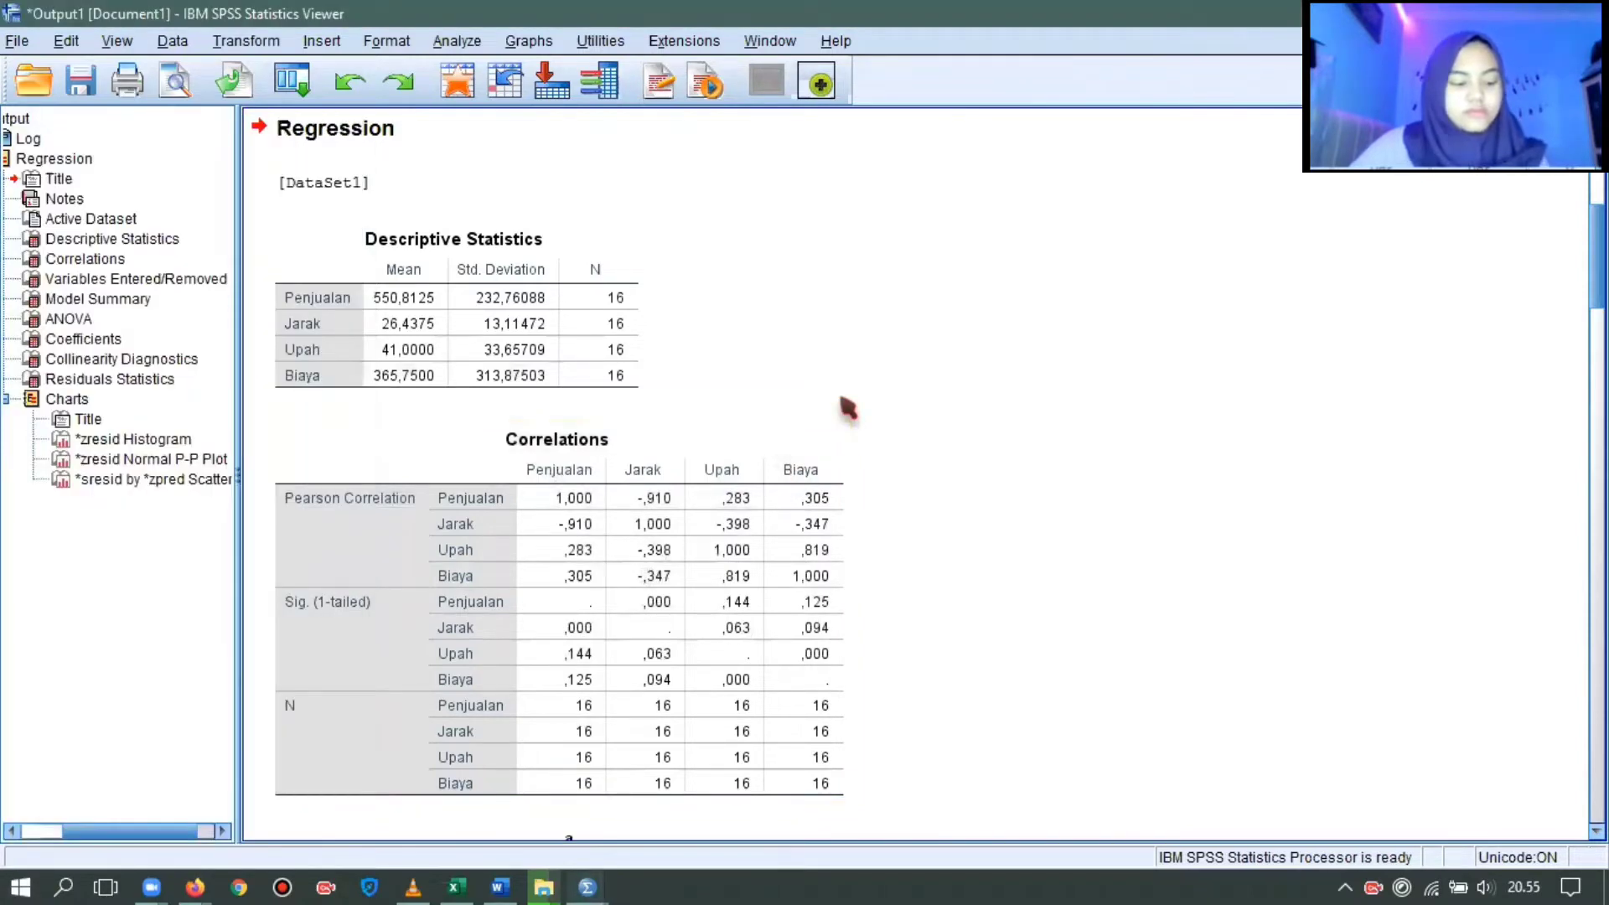
pyautogui.click(525, 522)
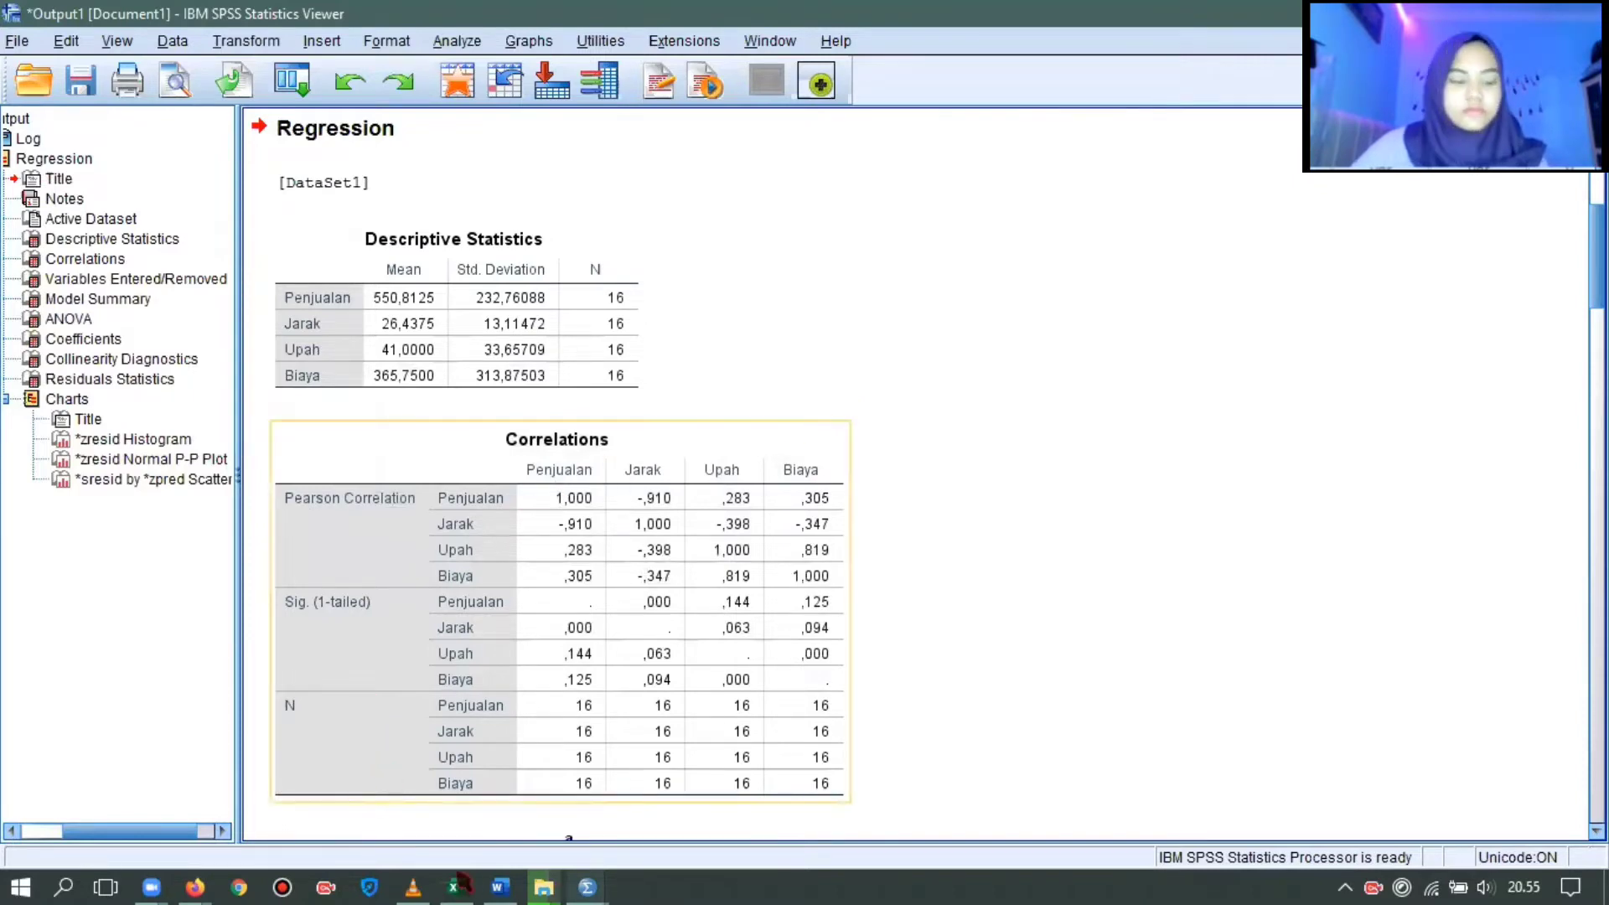
pyautogui.click(500, 886)
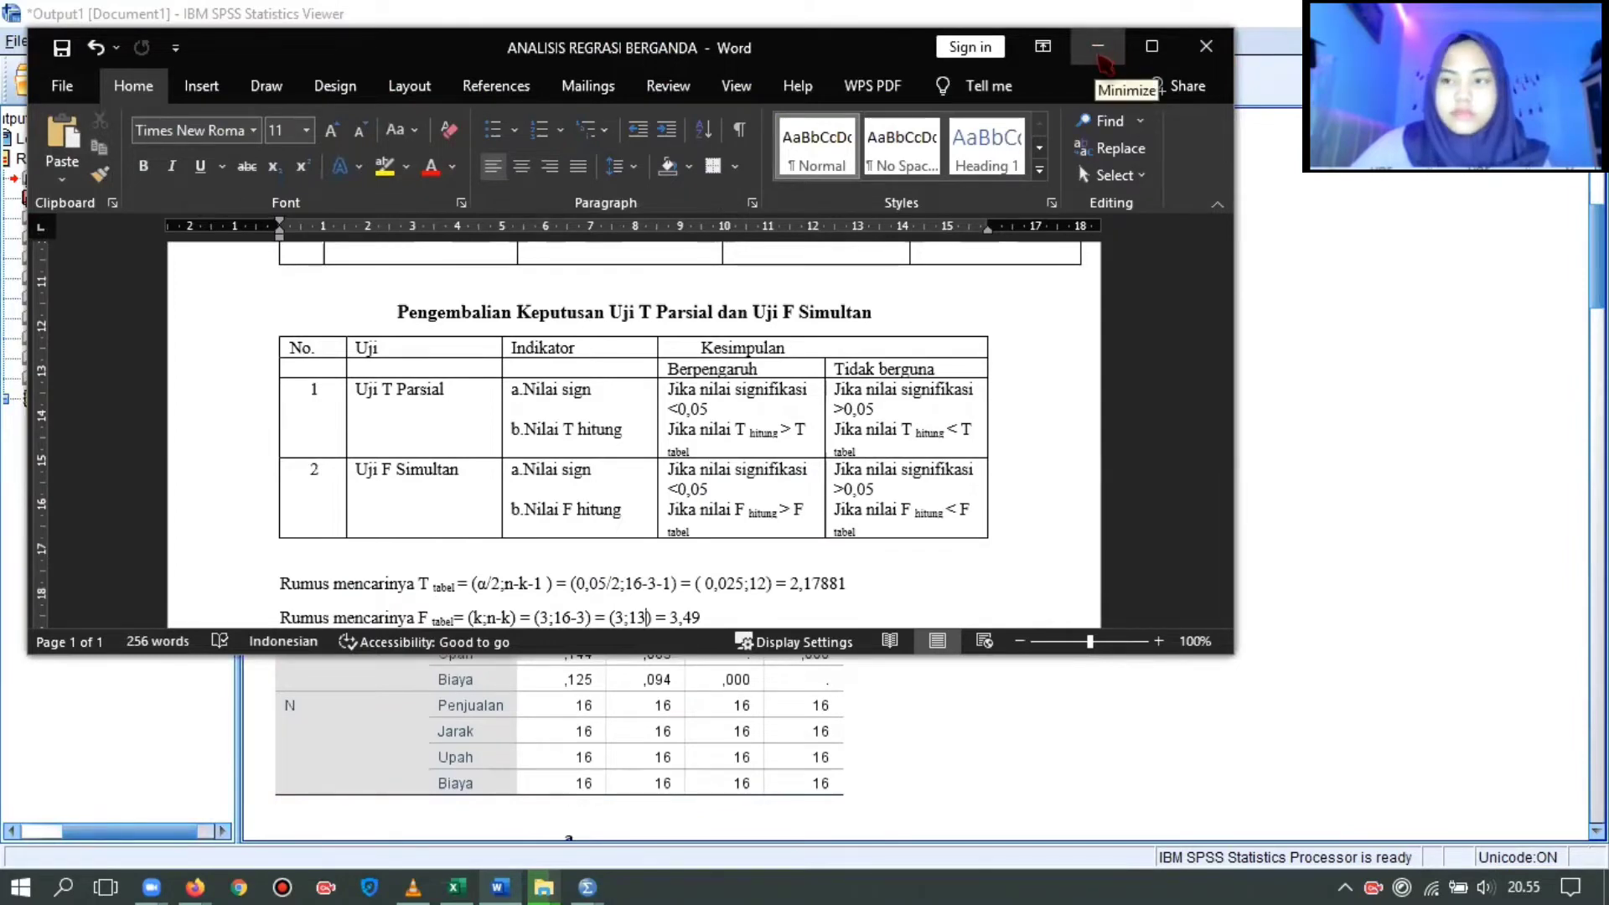
pyautogui.click(1099, 52)
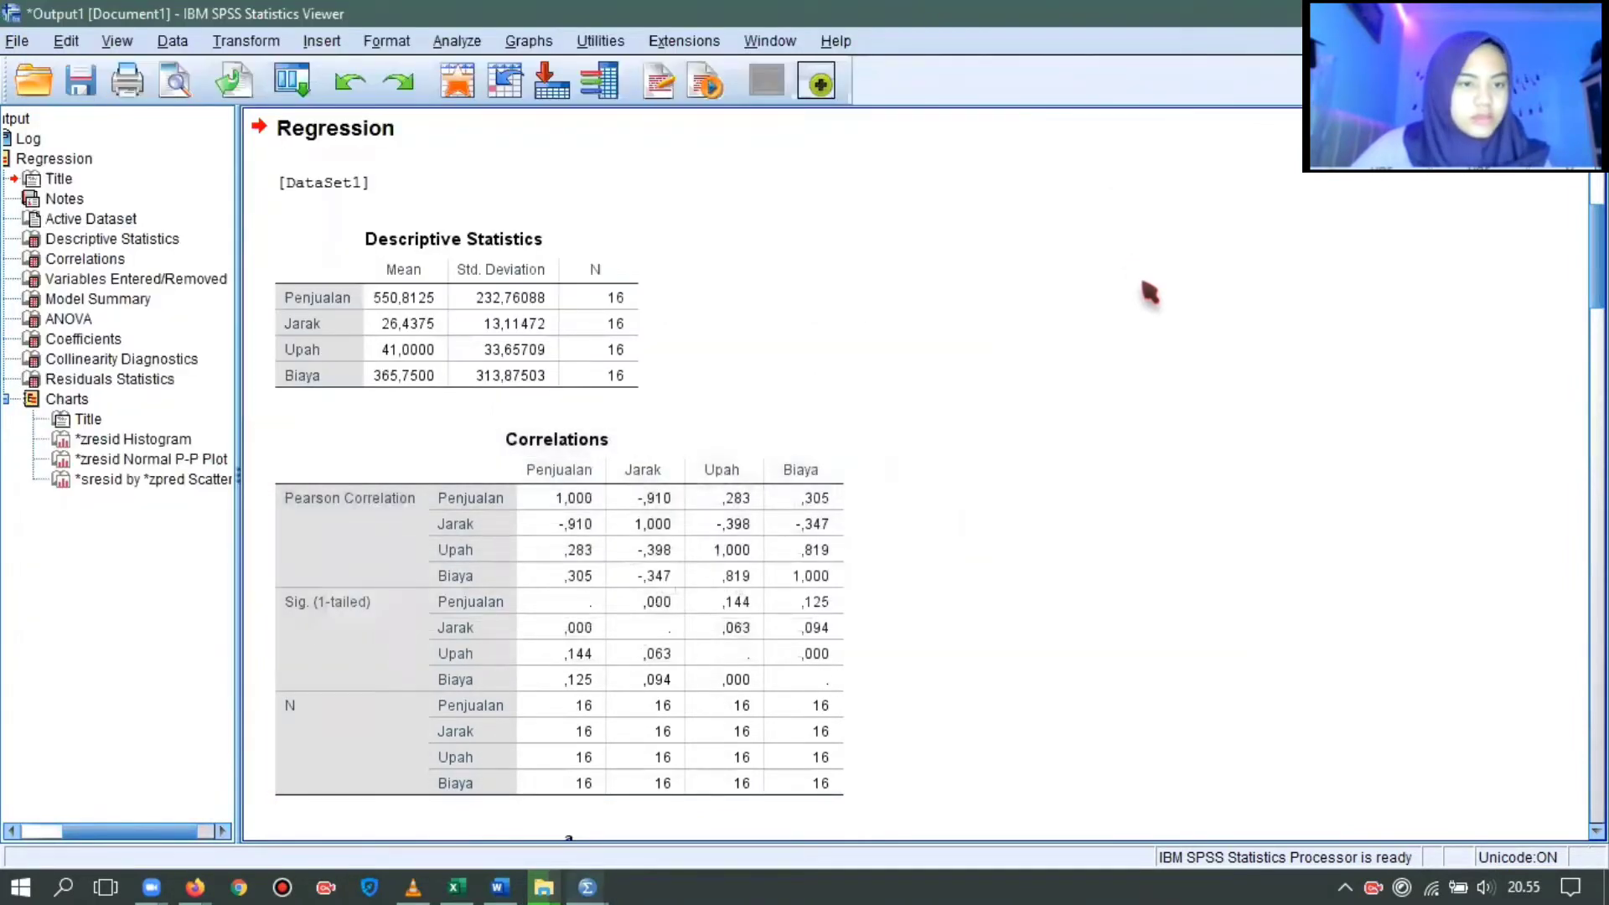
pyautogui.press('super')
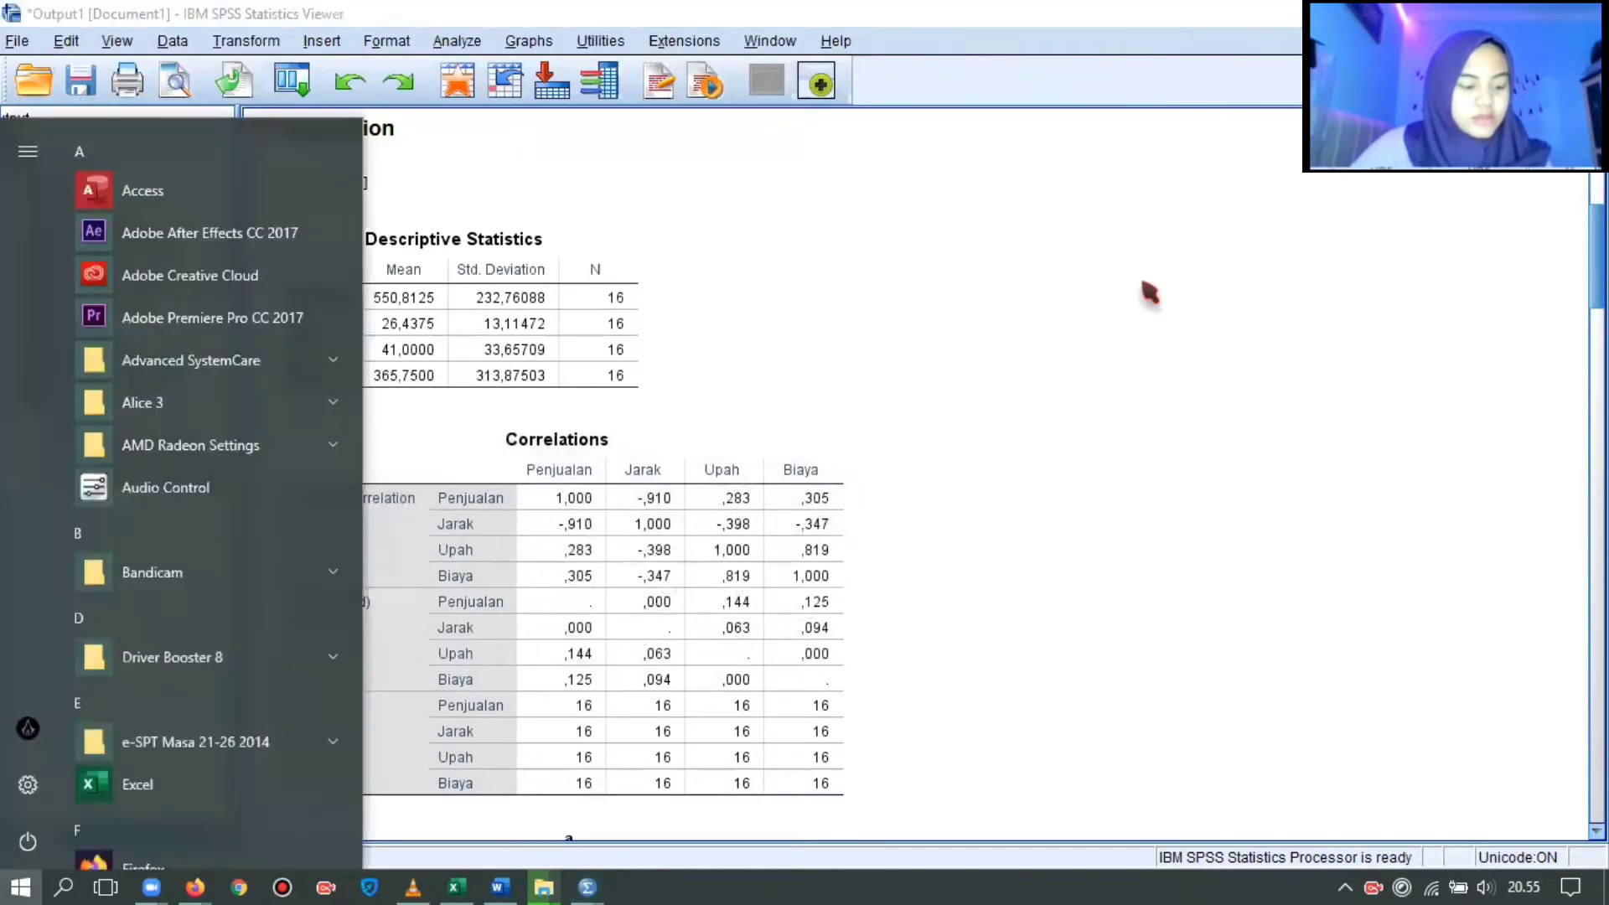
pyautogui.click(851, 224)
# - Place the SPSS output and the Word document ANALISIS REGRASI BERGANDA side by side, with all columns of the classical assumption table in view
pyautogui.press('super+Left')
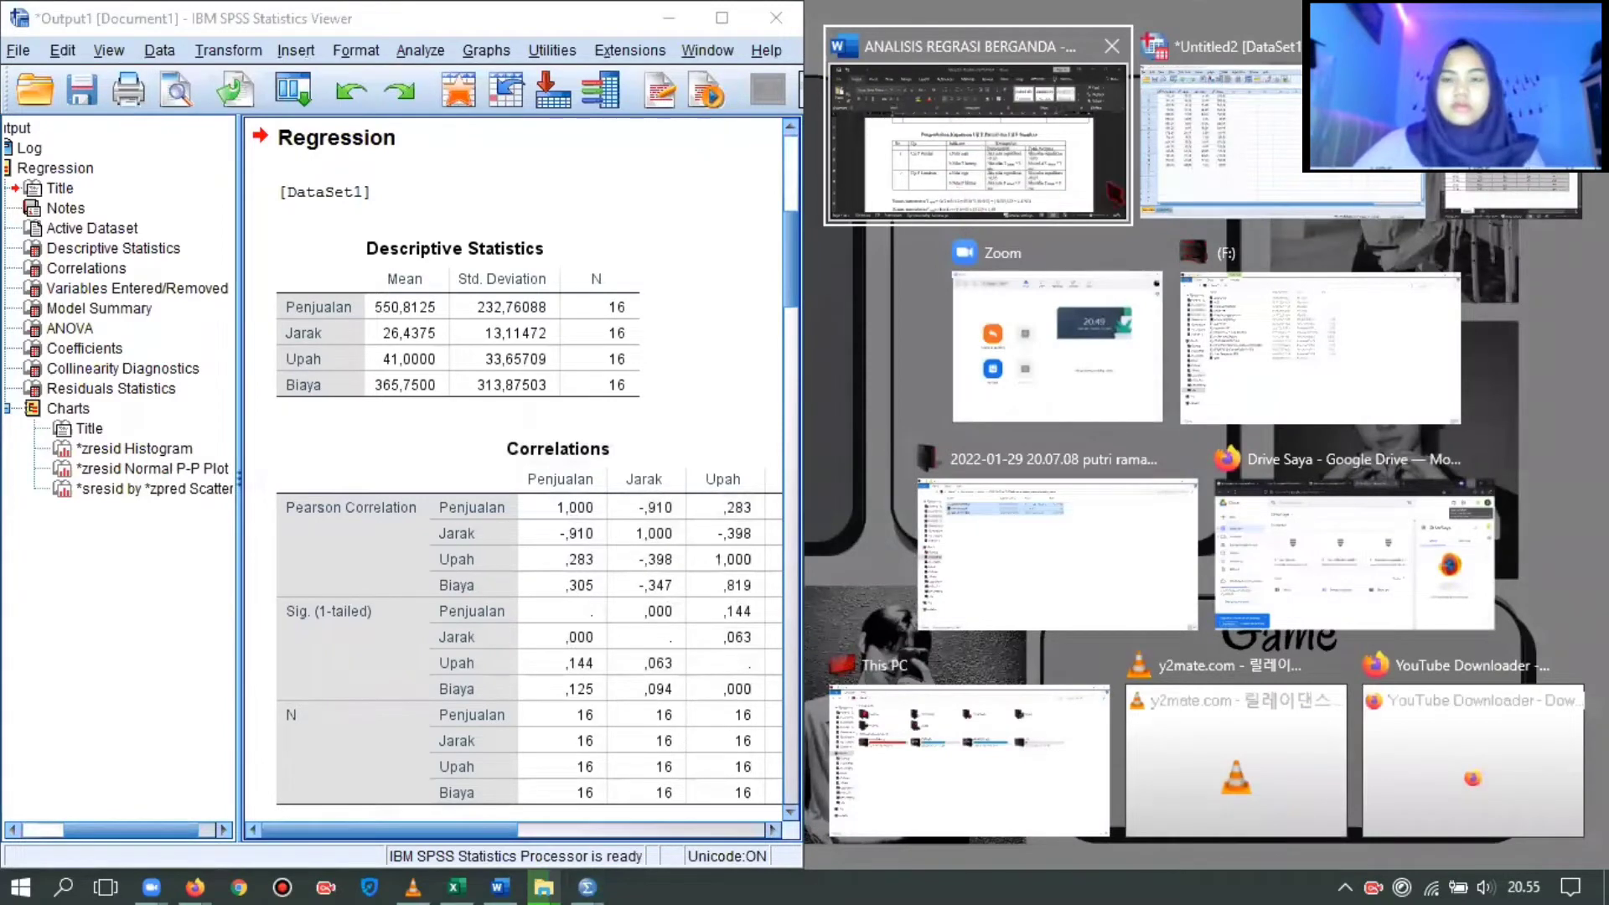
pyautogui.click(1080, 146)
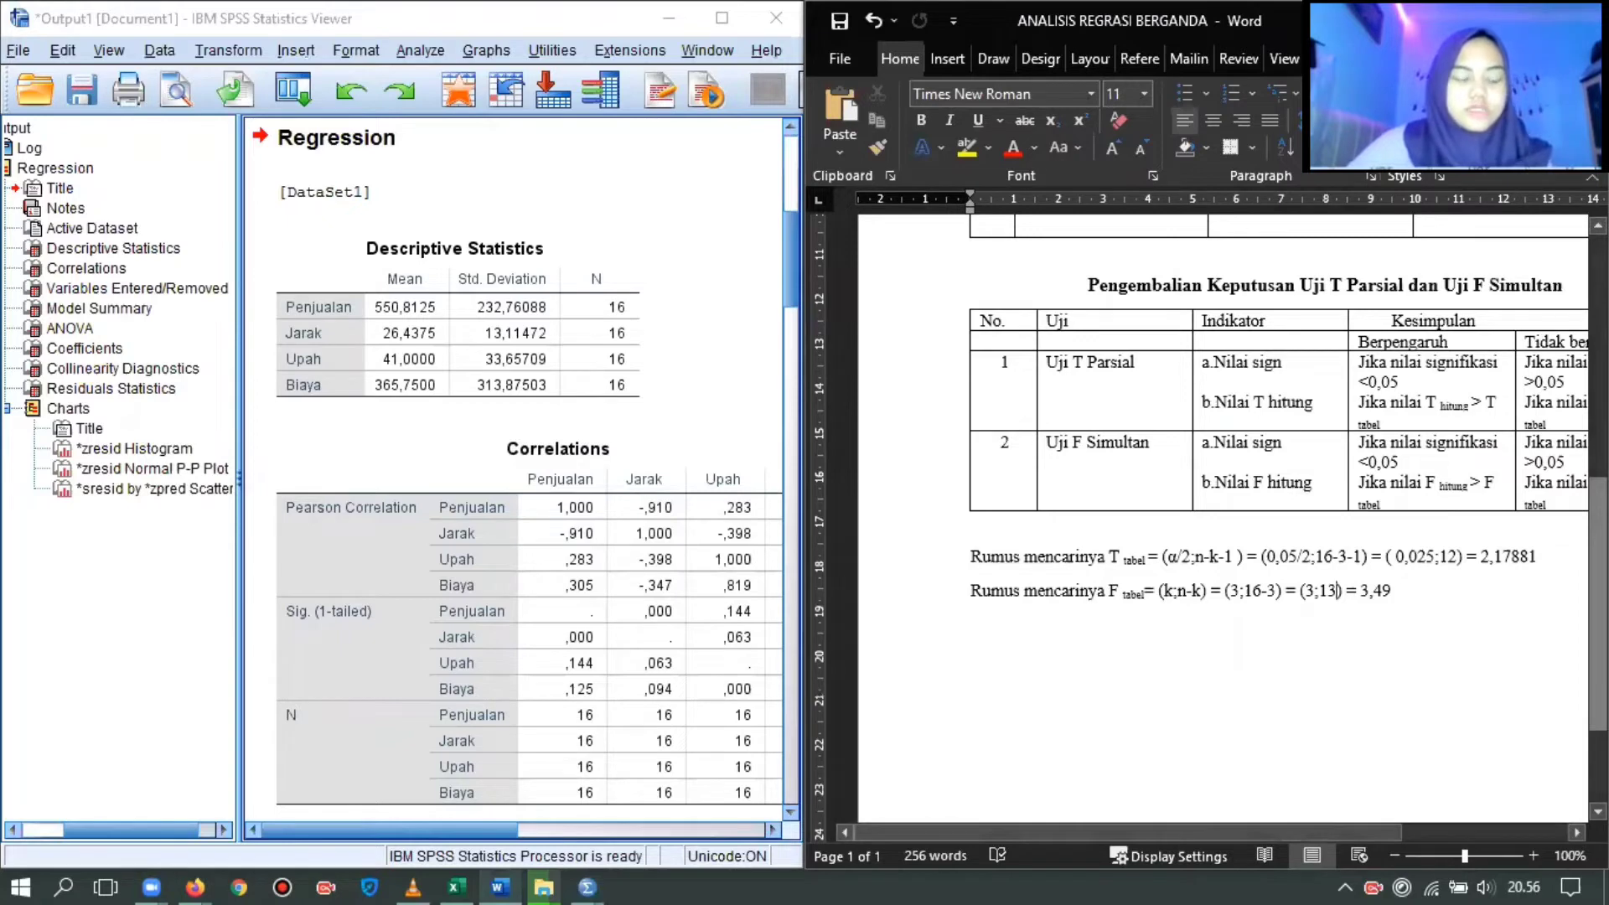
pyautogui.scroll(10, 1338, 591)
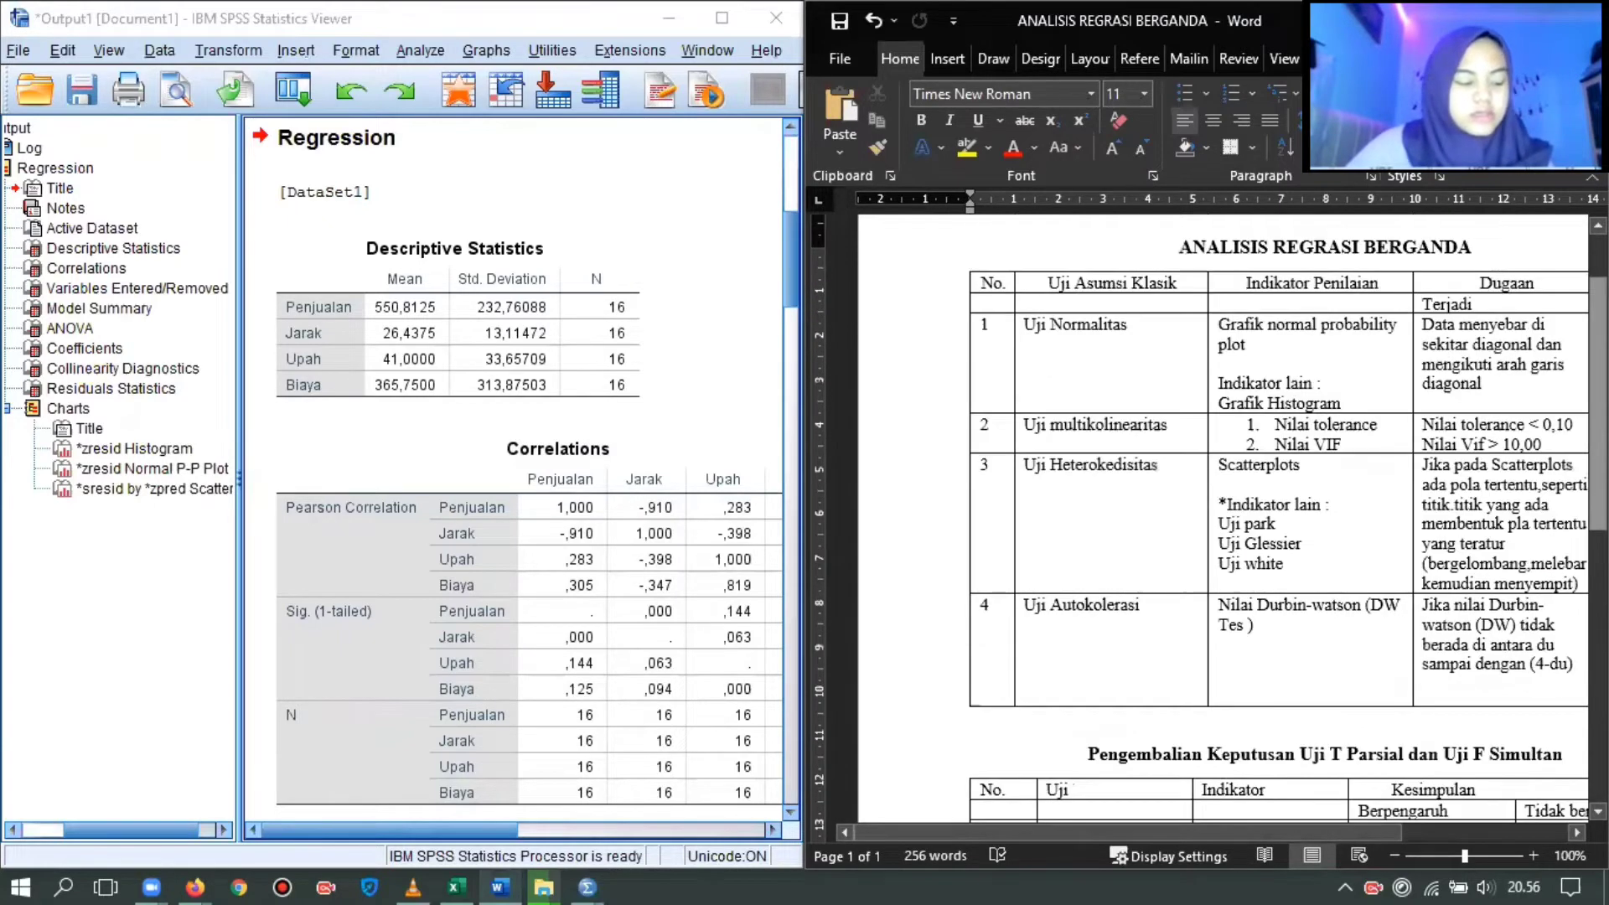
pyautogui.scroll(2, 1505, 457)
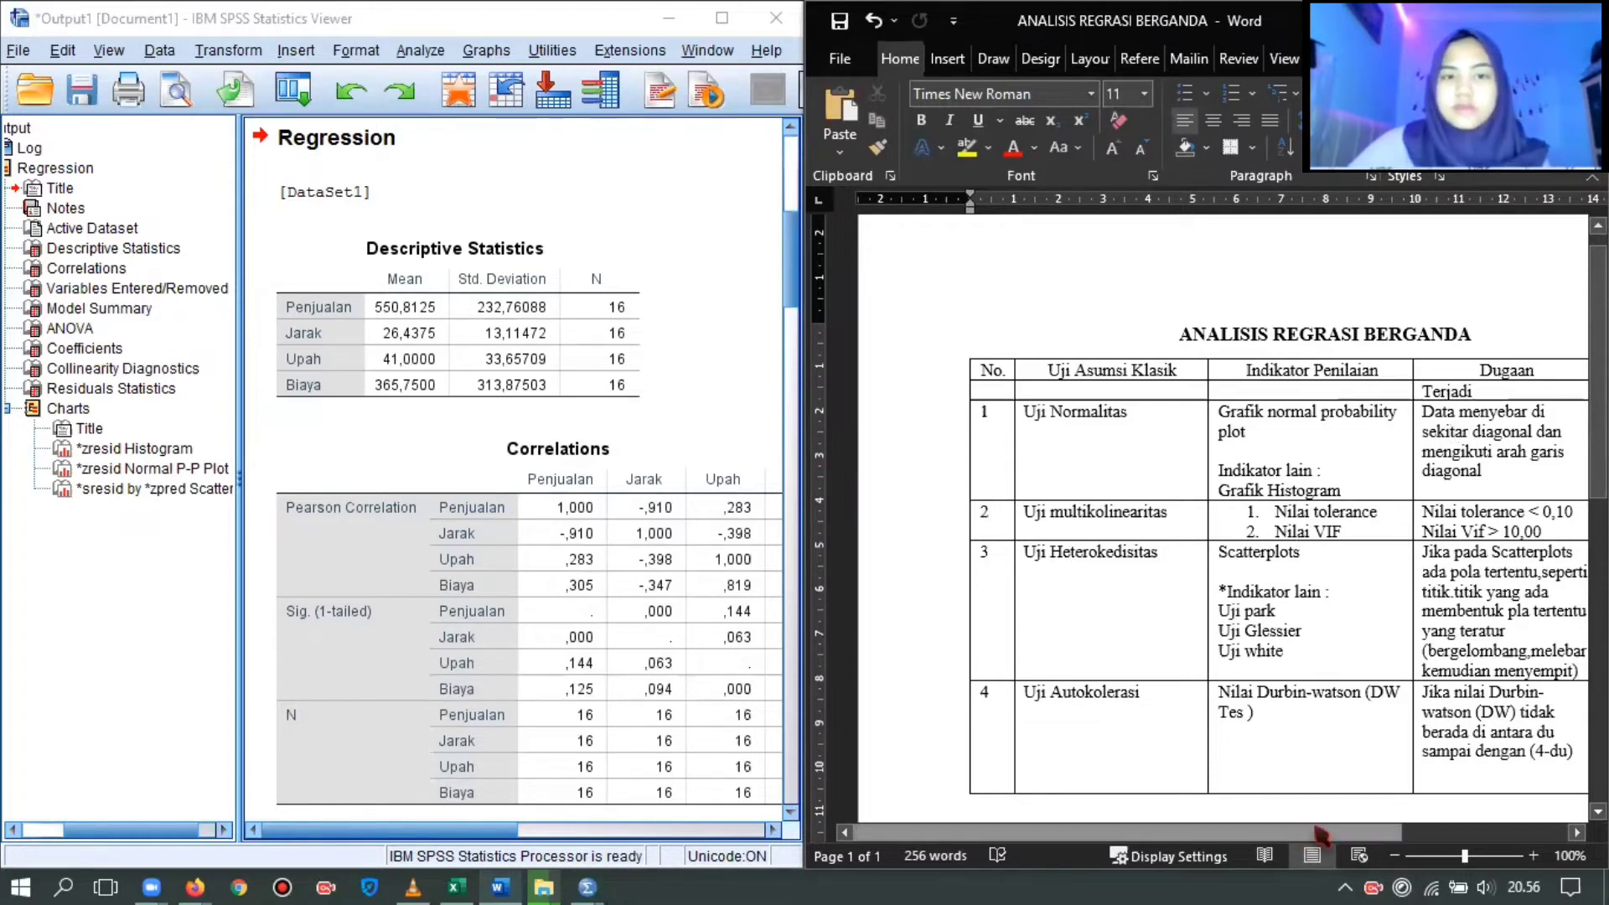
pyautogui.moveTo(1320, 834); pyautogui.dragTo(1450, 850)
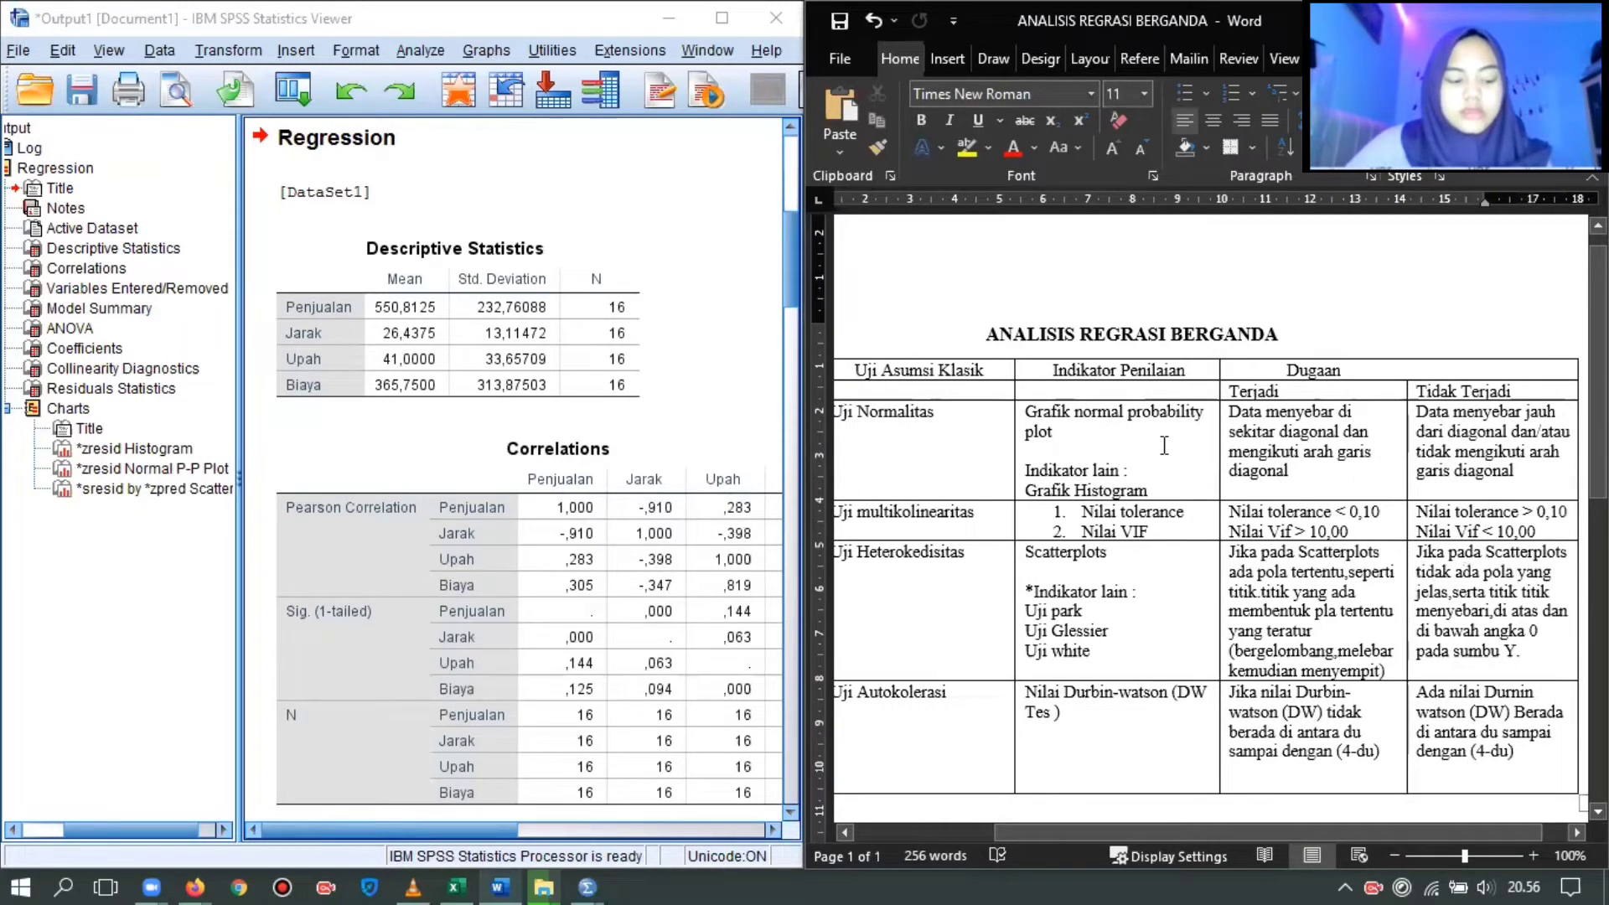
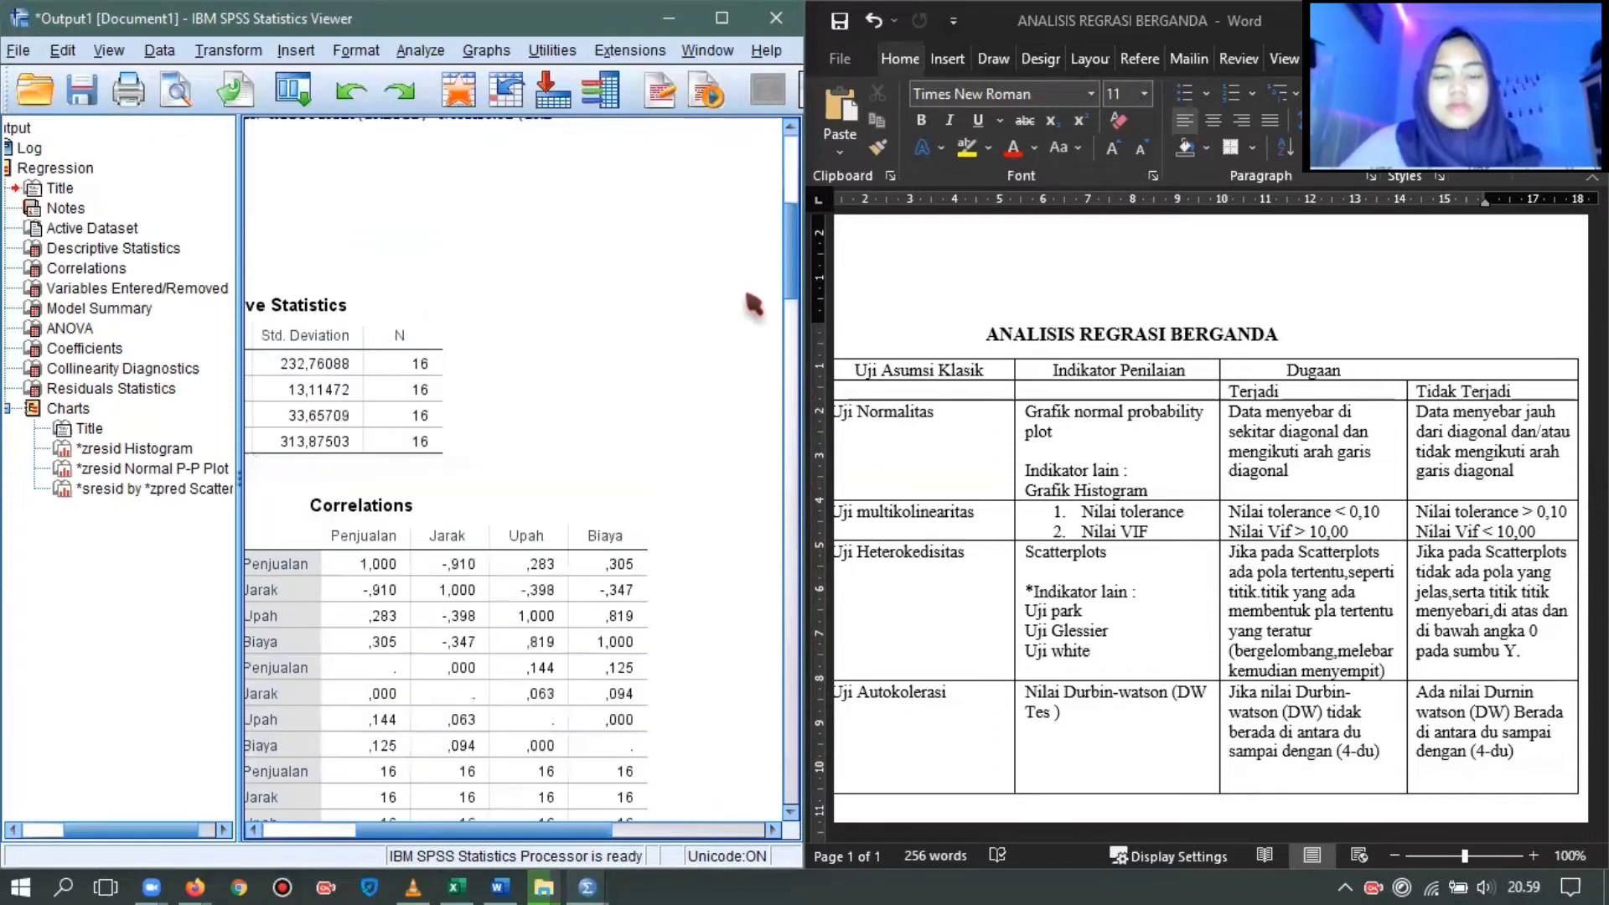
# - Examine the Normal P-P plot of the regression standardized residuals in the SPSS output for the normality test
pyautogui.scroll(-3, 752, 310)
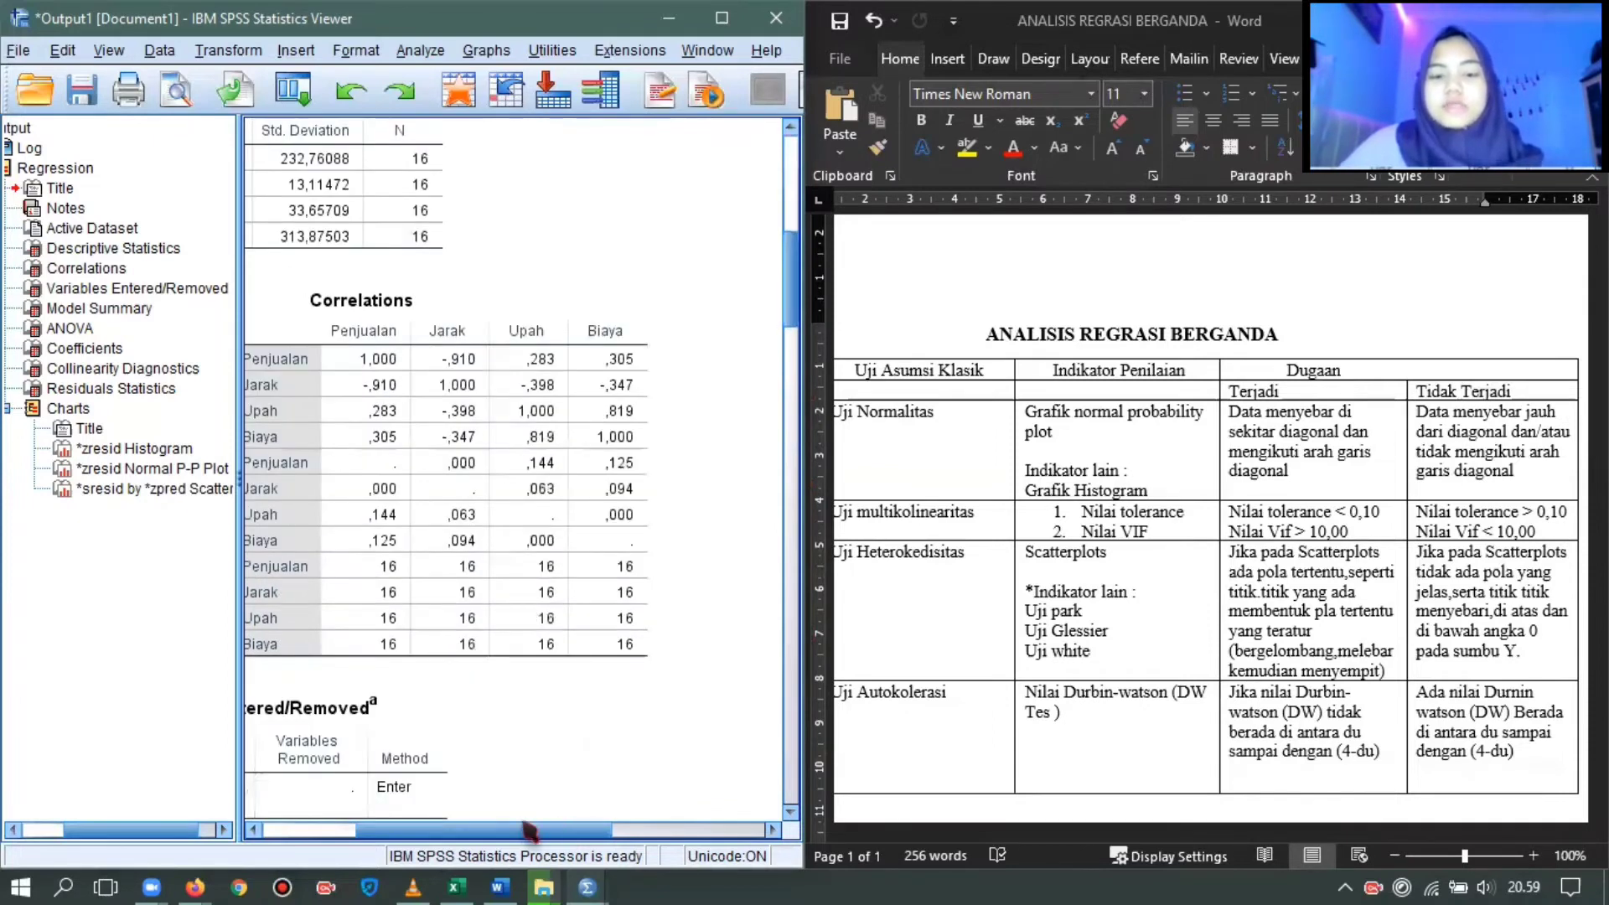
pyautogui.moveTo(479, 821); pyautogui.dragTo(392, 821)
pyautogui.moveTo(792, 305); pyautogui.dragTo(827, 722)
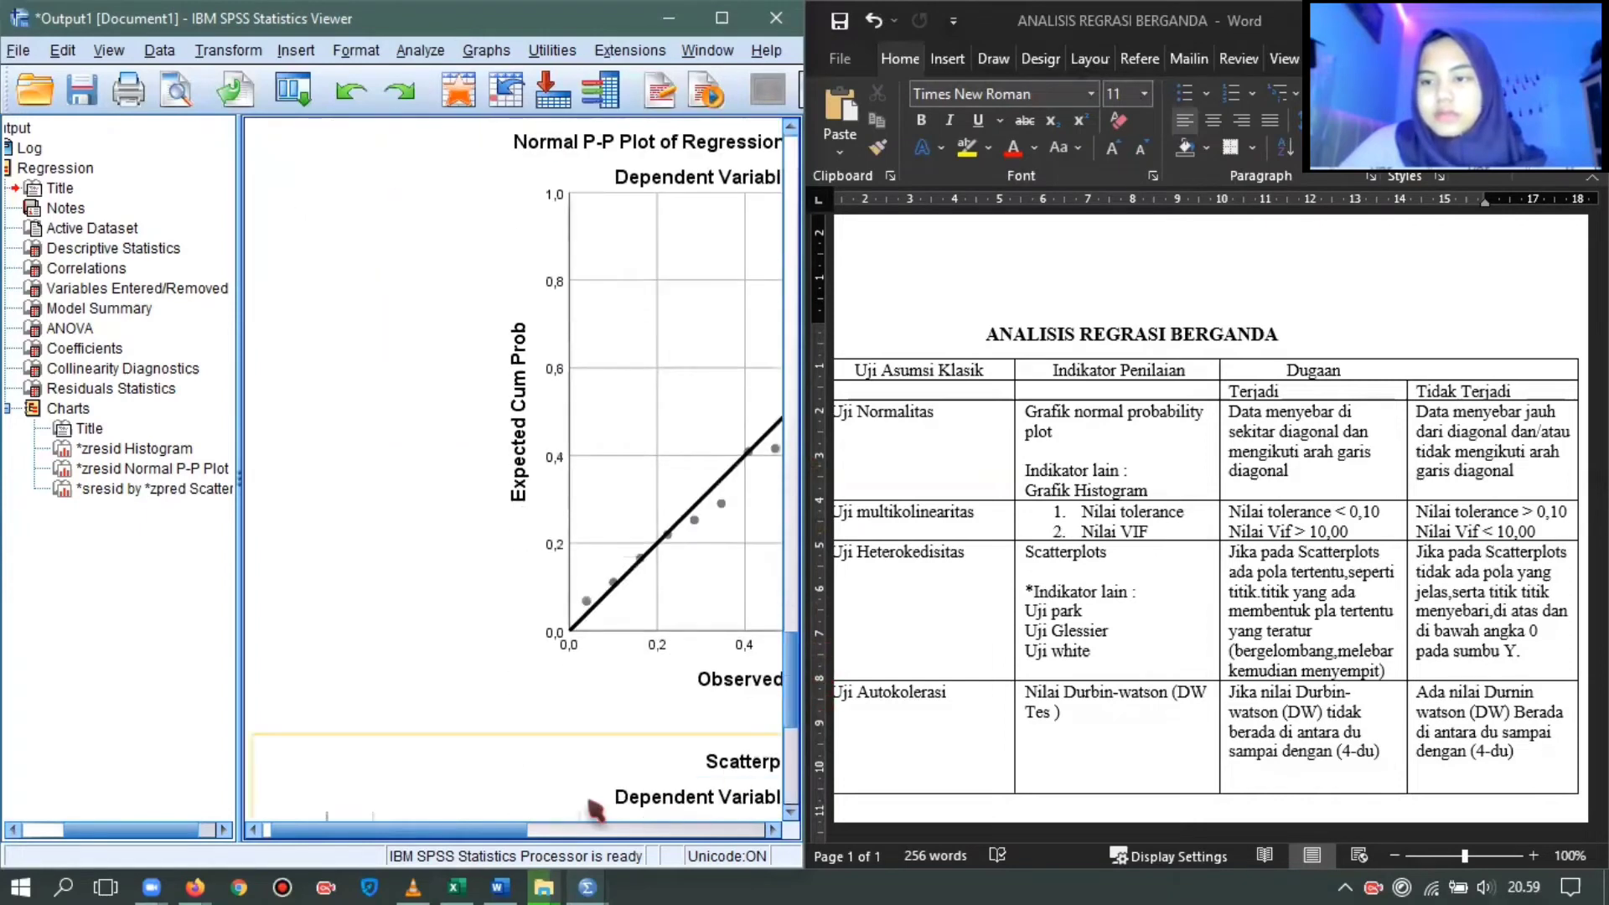
pyautogui.moveTo(508, 831); pyautogui.dragTo(663, 834)
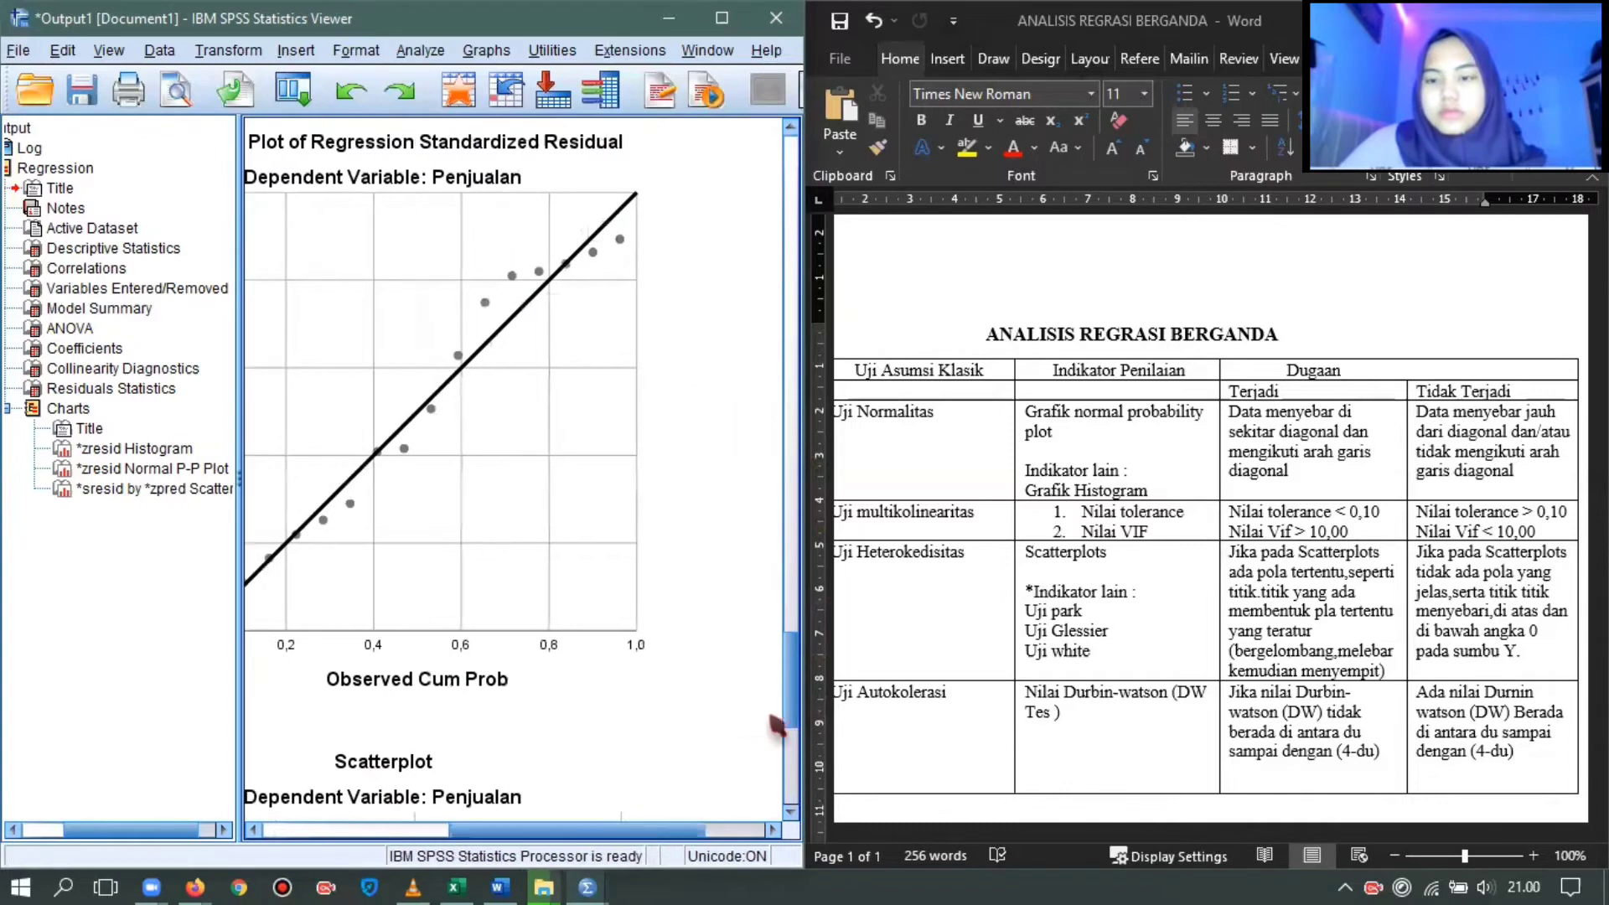
pyautogui.moveTo(802, 711)
pyautogui.mouseDown()
pyautogui.moveTo(813, 809)
pyautogui.moveTo(801, 742)
pyautogui.mouseUp()
# - Review the Residuals Statistics, Collinearity Diagnostics, Coefficients and ANOVA tables in the SPSS output
pyautogui.moveTo(807, 687); pyautogui.dragTo(769, 544)
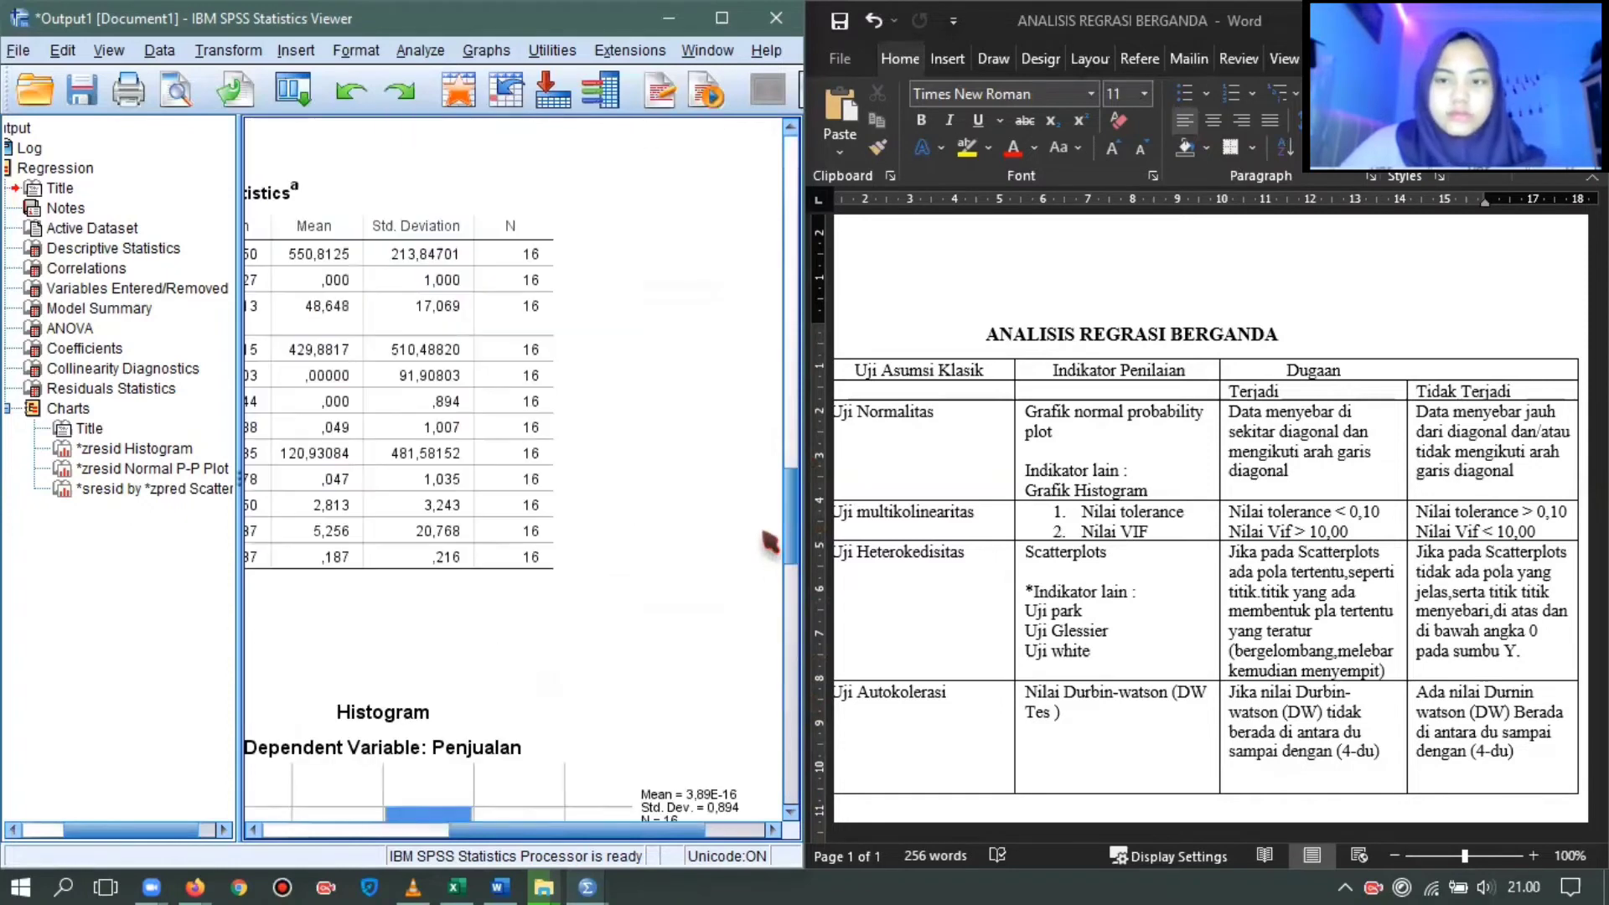
pyautogui.scroll(3, 769, 540)
pyautogui.moveTo(542, 830); pyautogui.dragTo(507, 830)
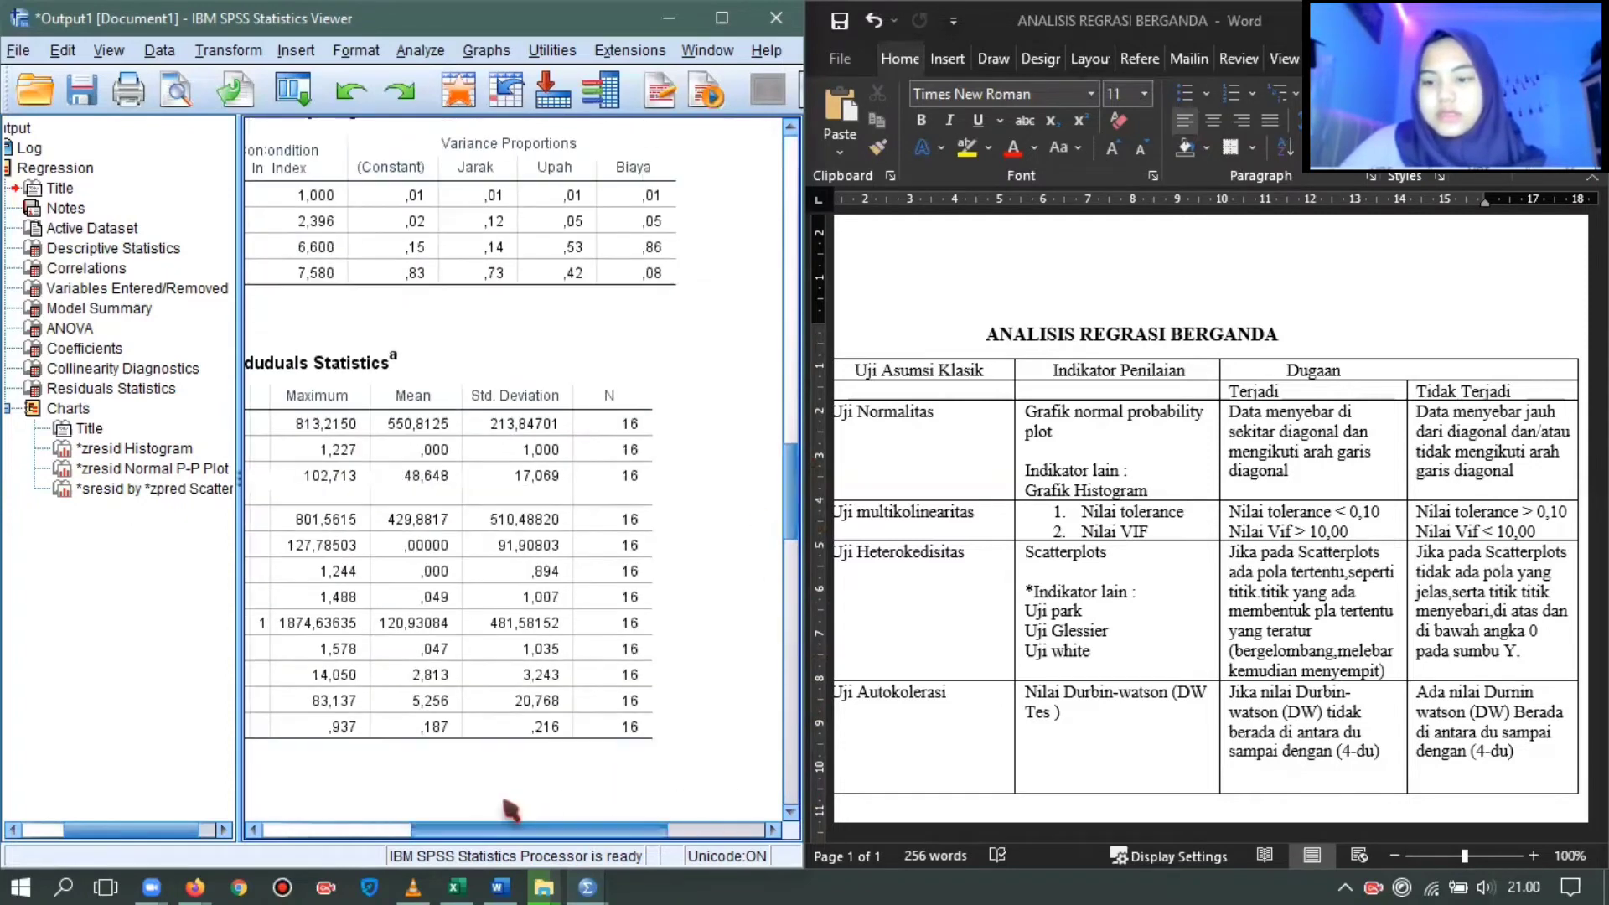
pyautogui.hscroll(-2, 804, 511)
pyautogui.scroll(3, 803, 499)
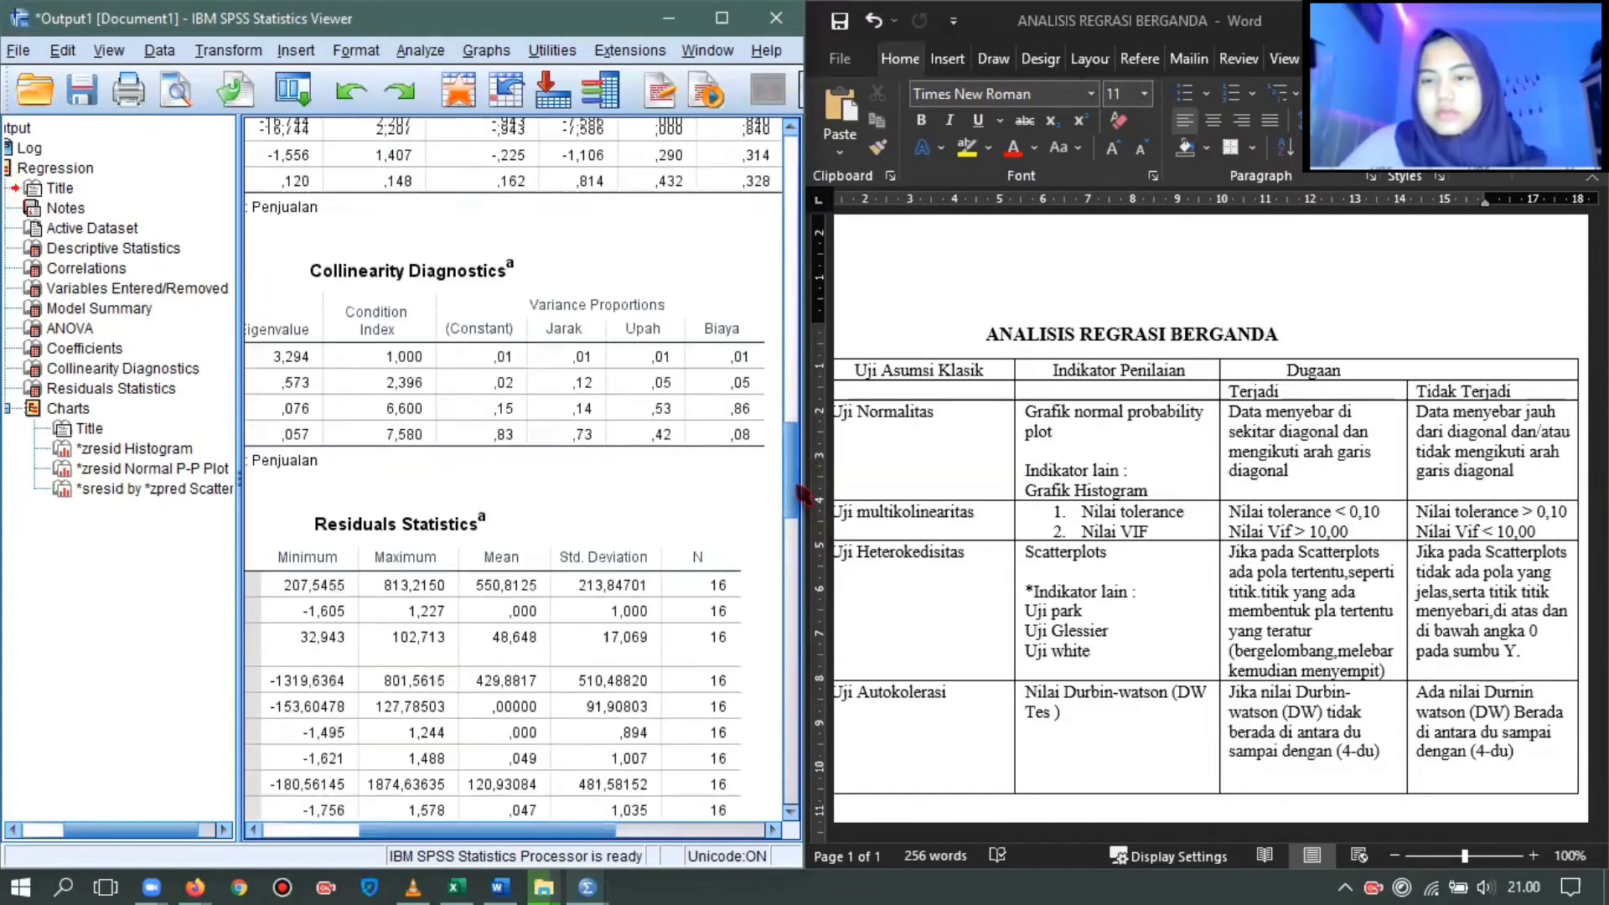
pyautogui.scroll(3, 804, 470)
pyautogui.scroll(2, 803, 453)
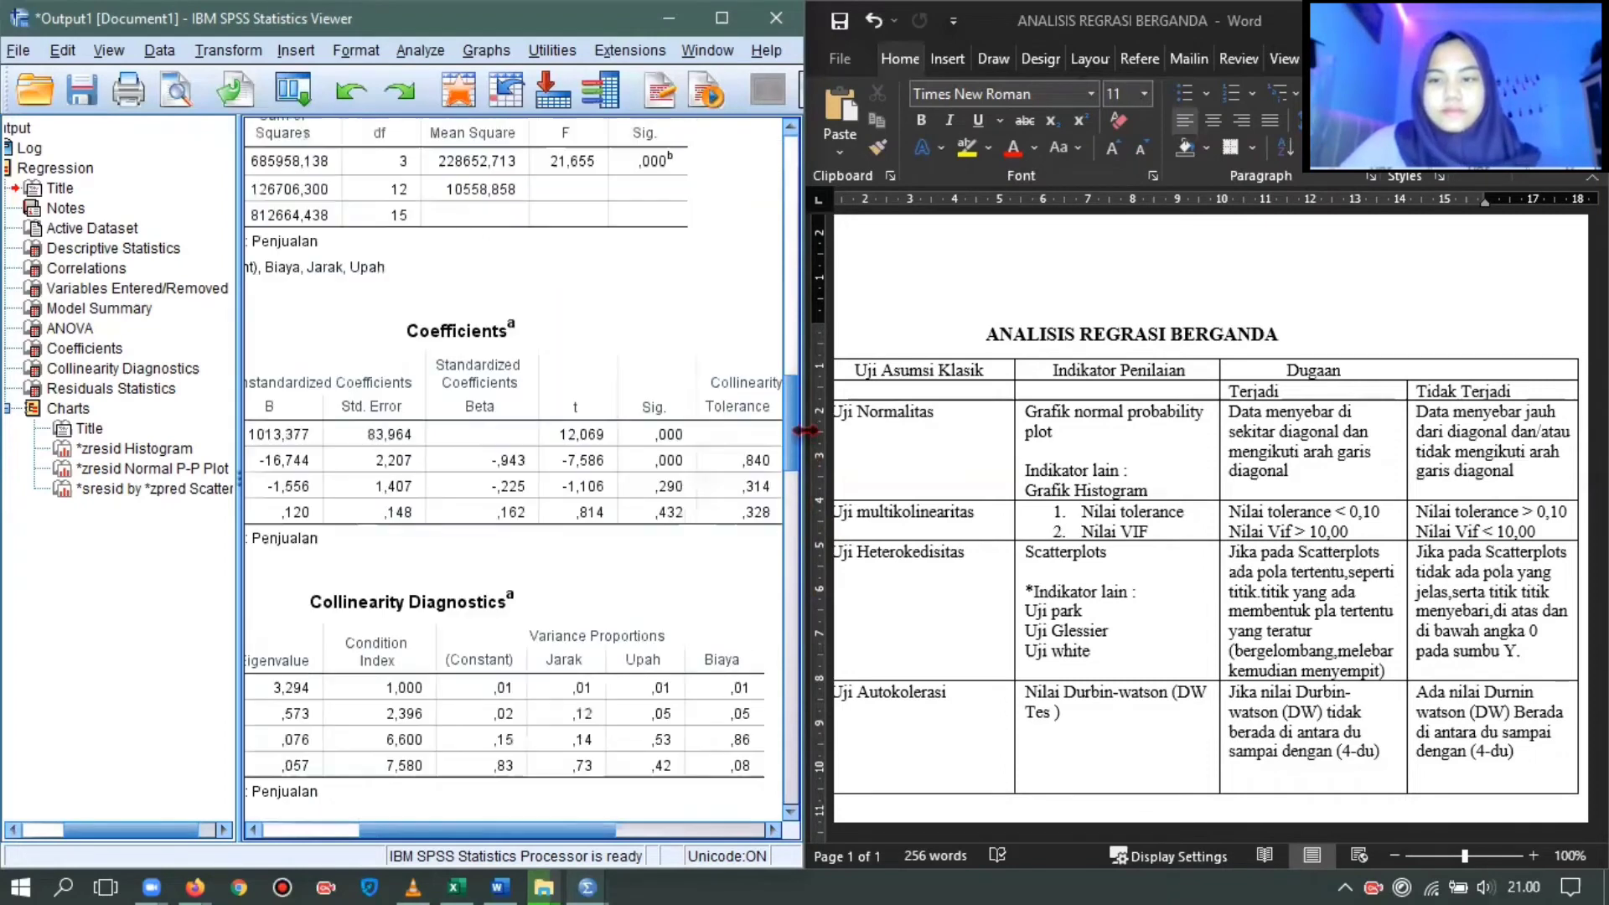
pyautogui.scroll(2, 809, 423)
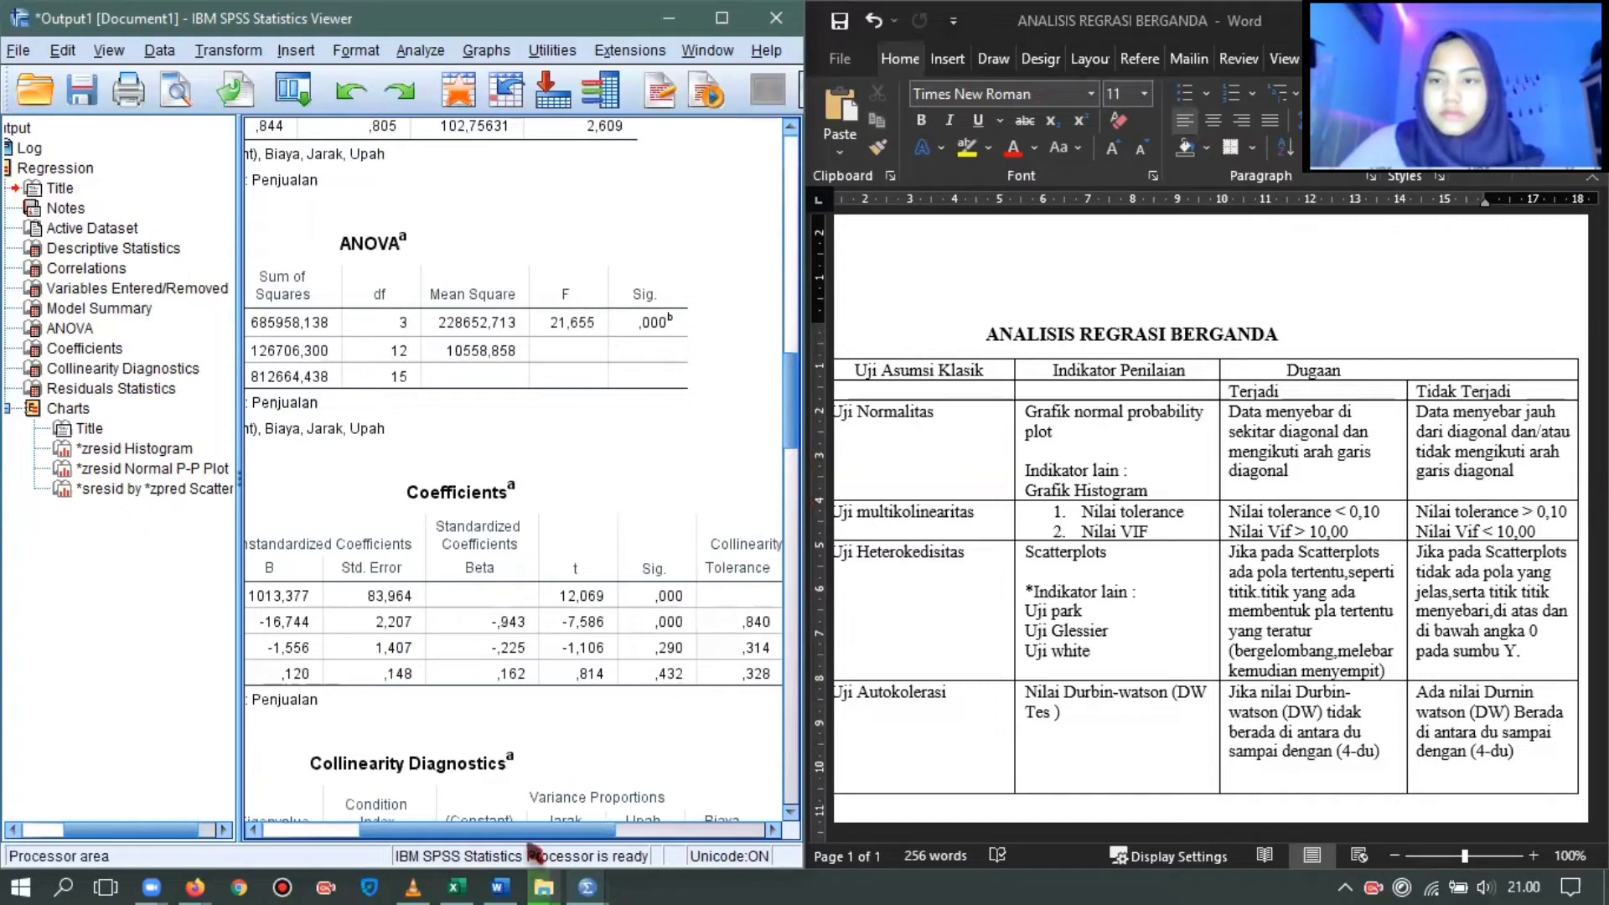
pyautogui.moveTo(528, 832); pyautogui.dragTo(460, 848)
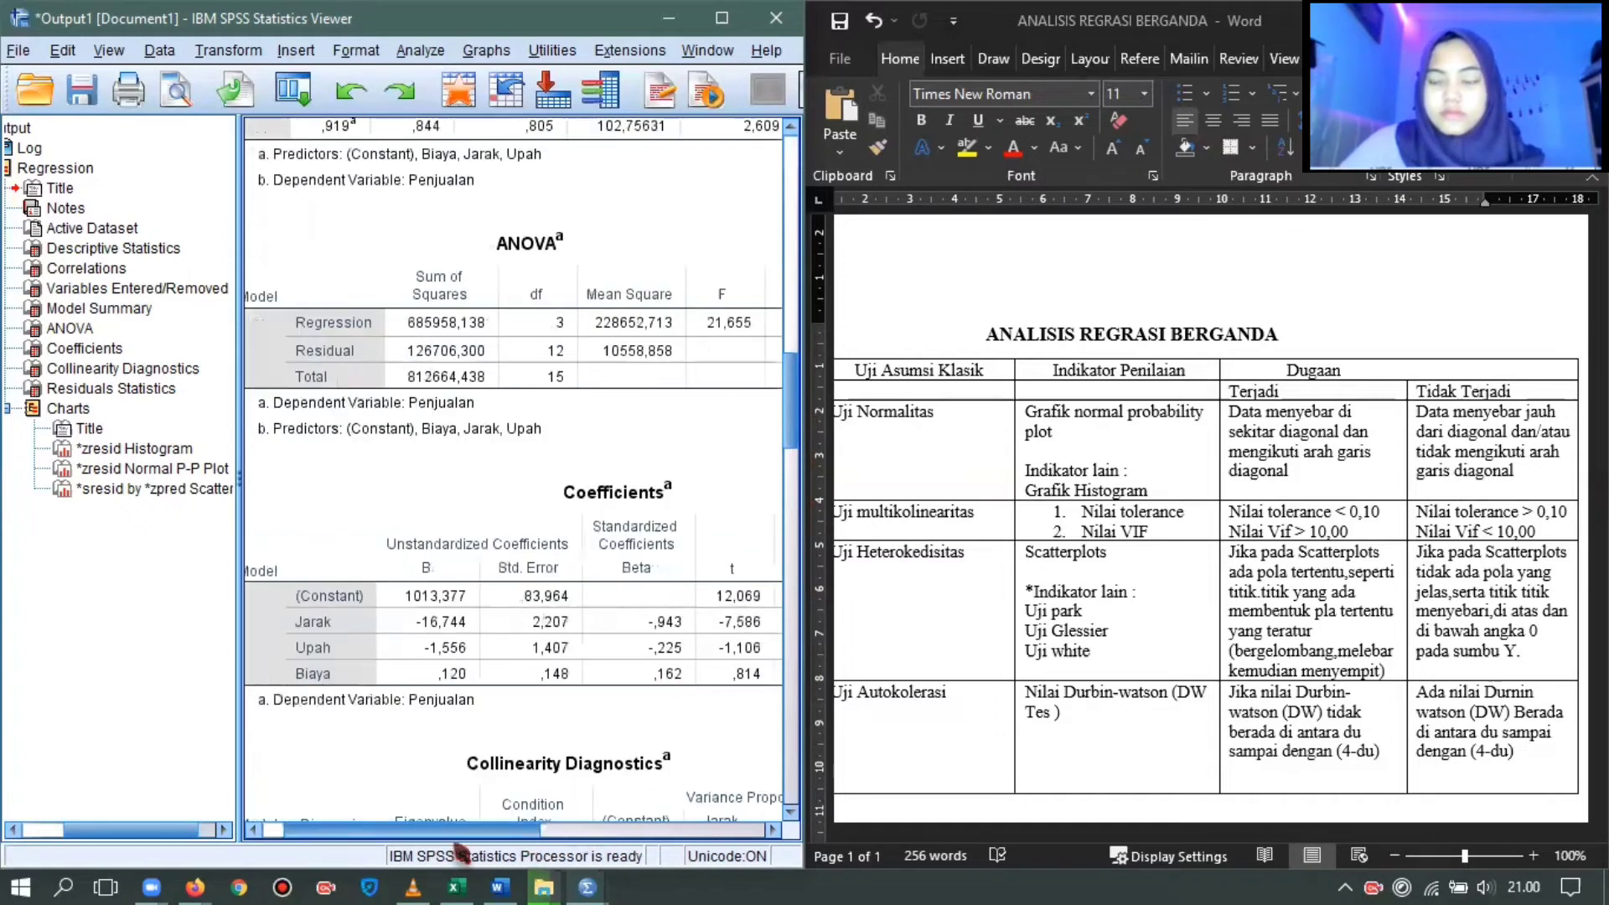
# - Examine the Durbin-Watson value in the Model Summary table for the autocorrelation test
pyautogui.scroll(1, 796, 419)
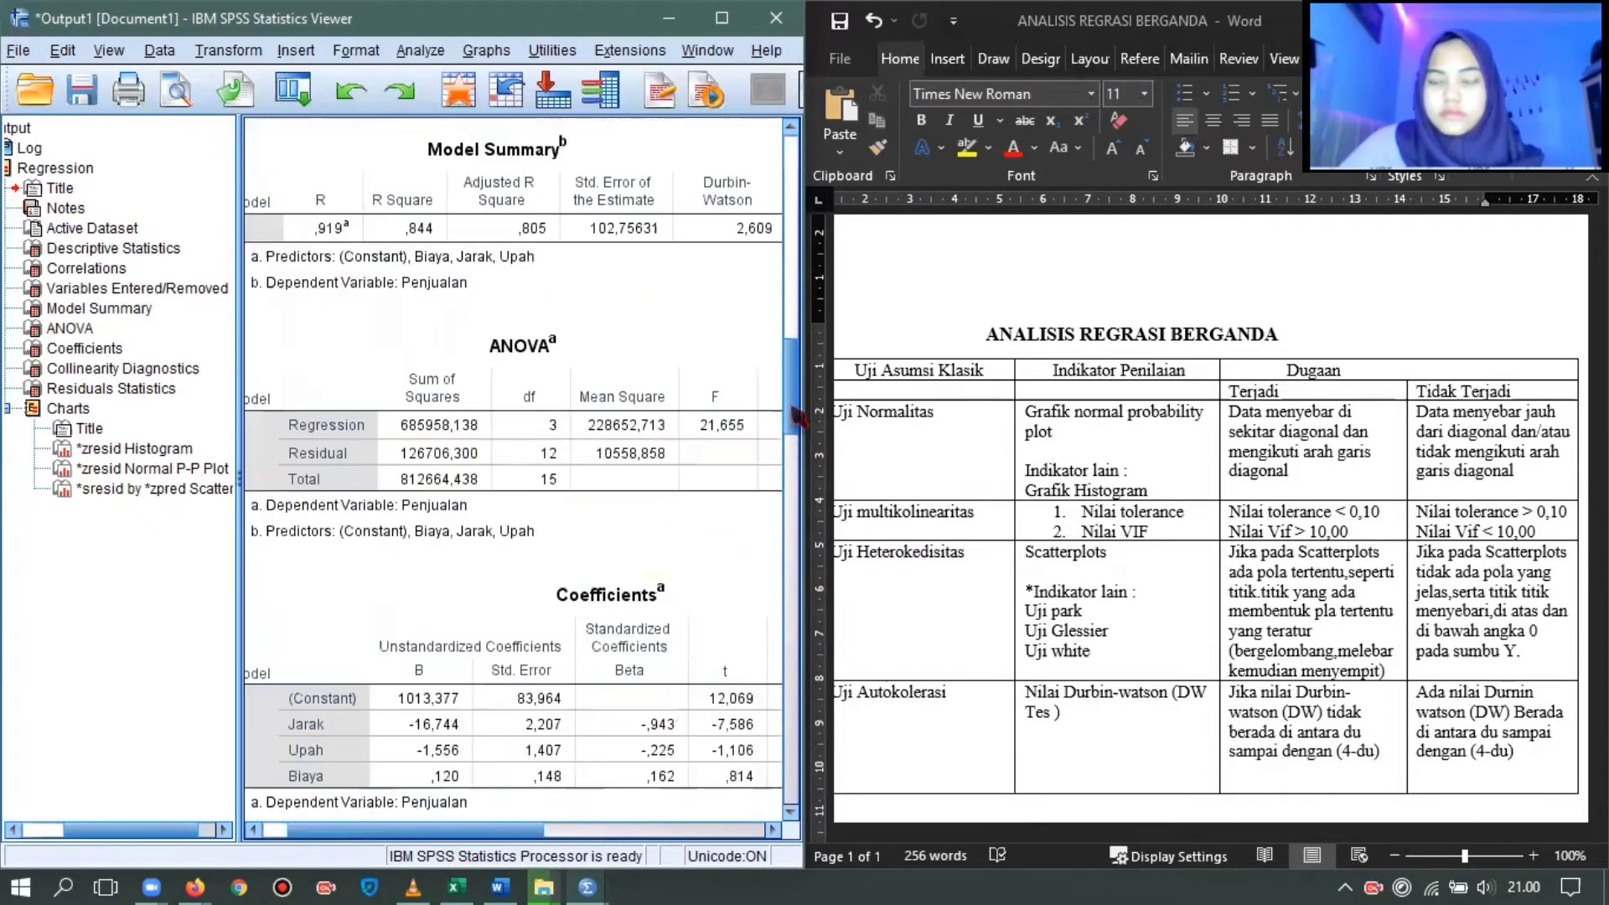
pyautogui.scroll(1, 796, 412)
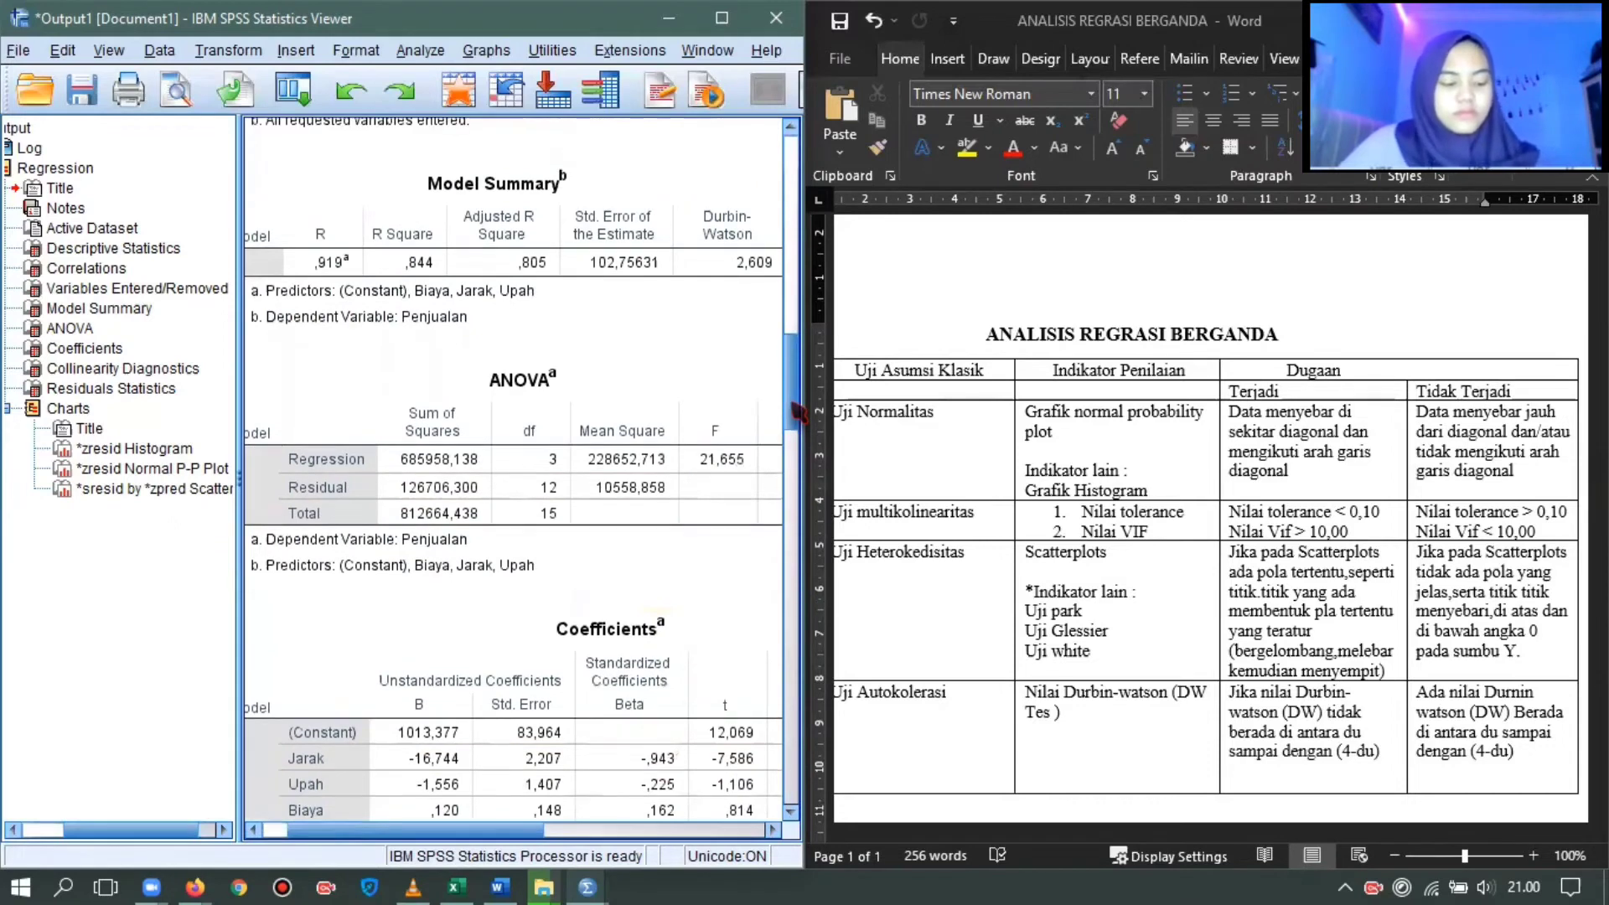
pyautogui.scroll(1, 796, 412)
pyautogui.scroll(2, 430, 460)
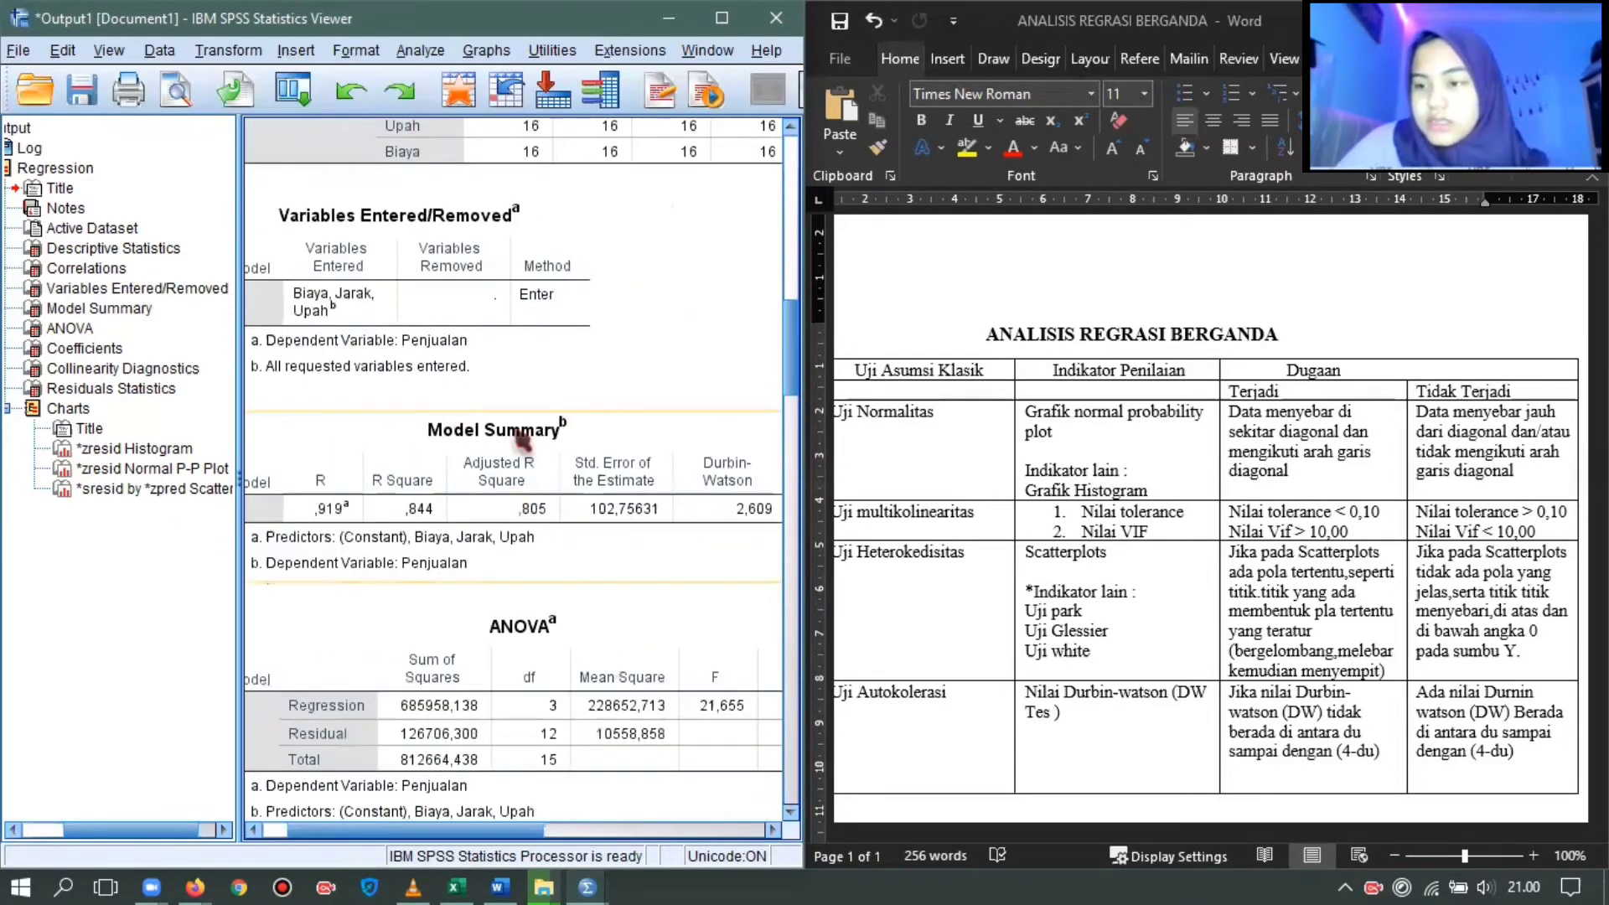
pyautogui.moveTo(455, 834); pyautogui.dragTo(567, 855)
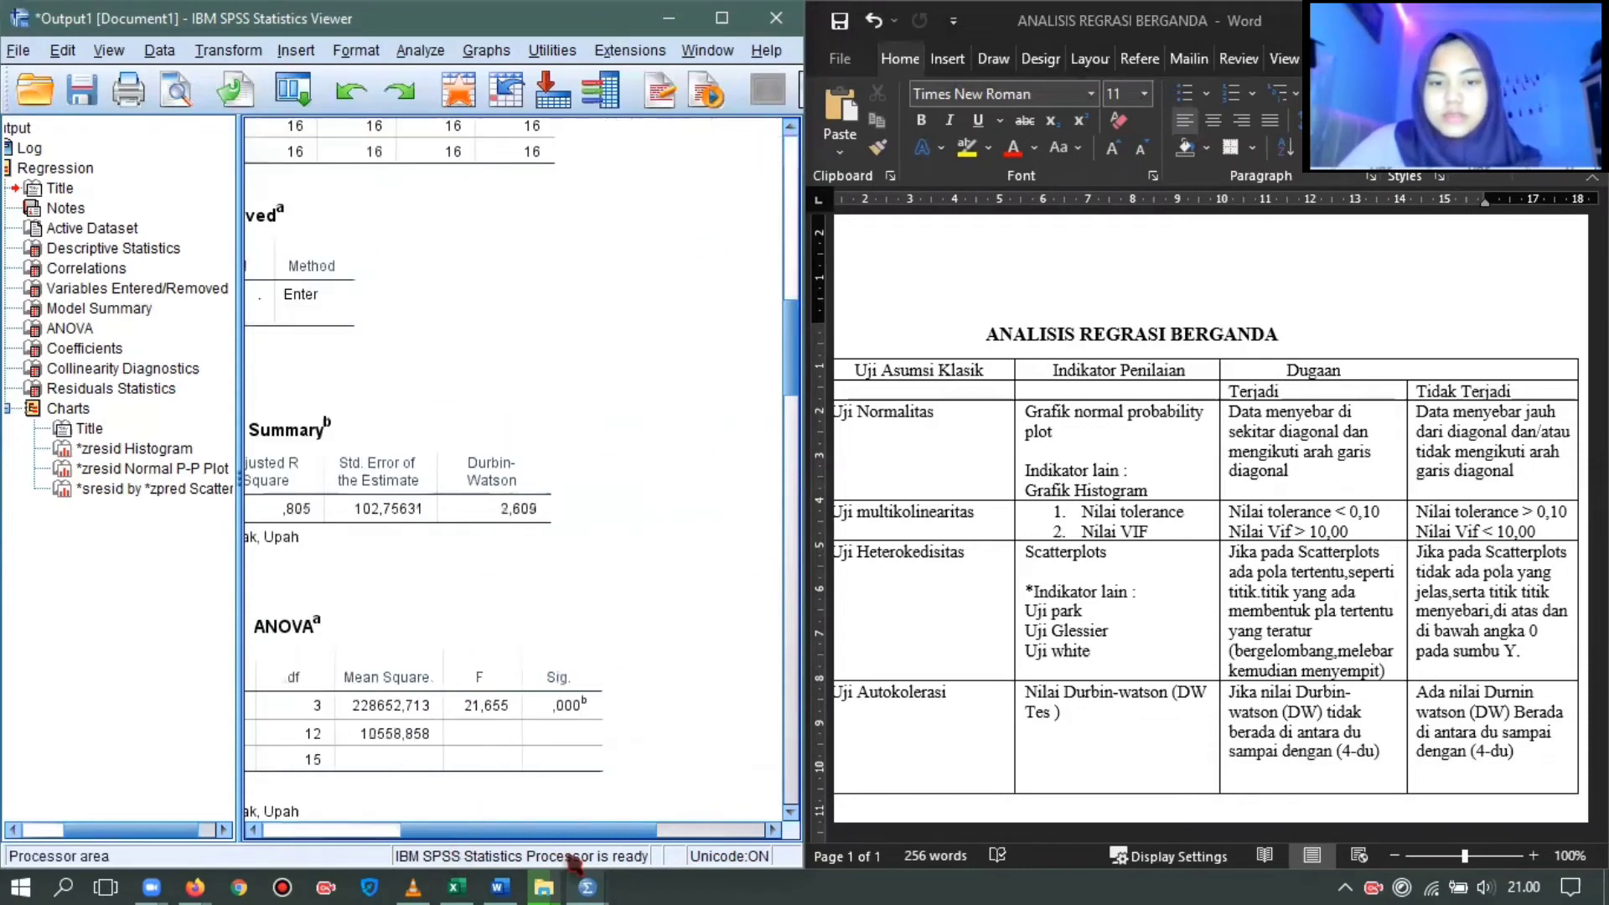
pyautogui.click(511, 521)
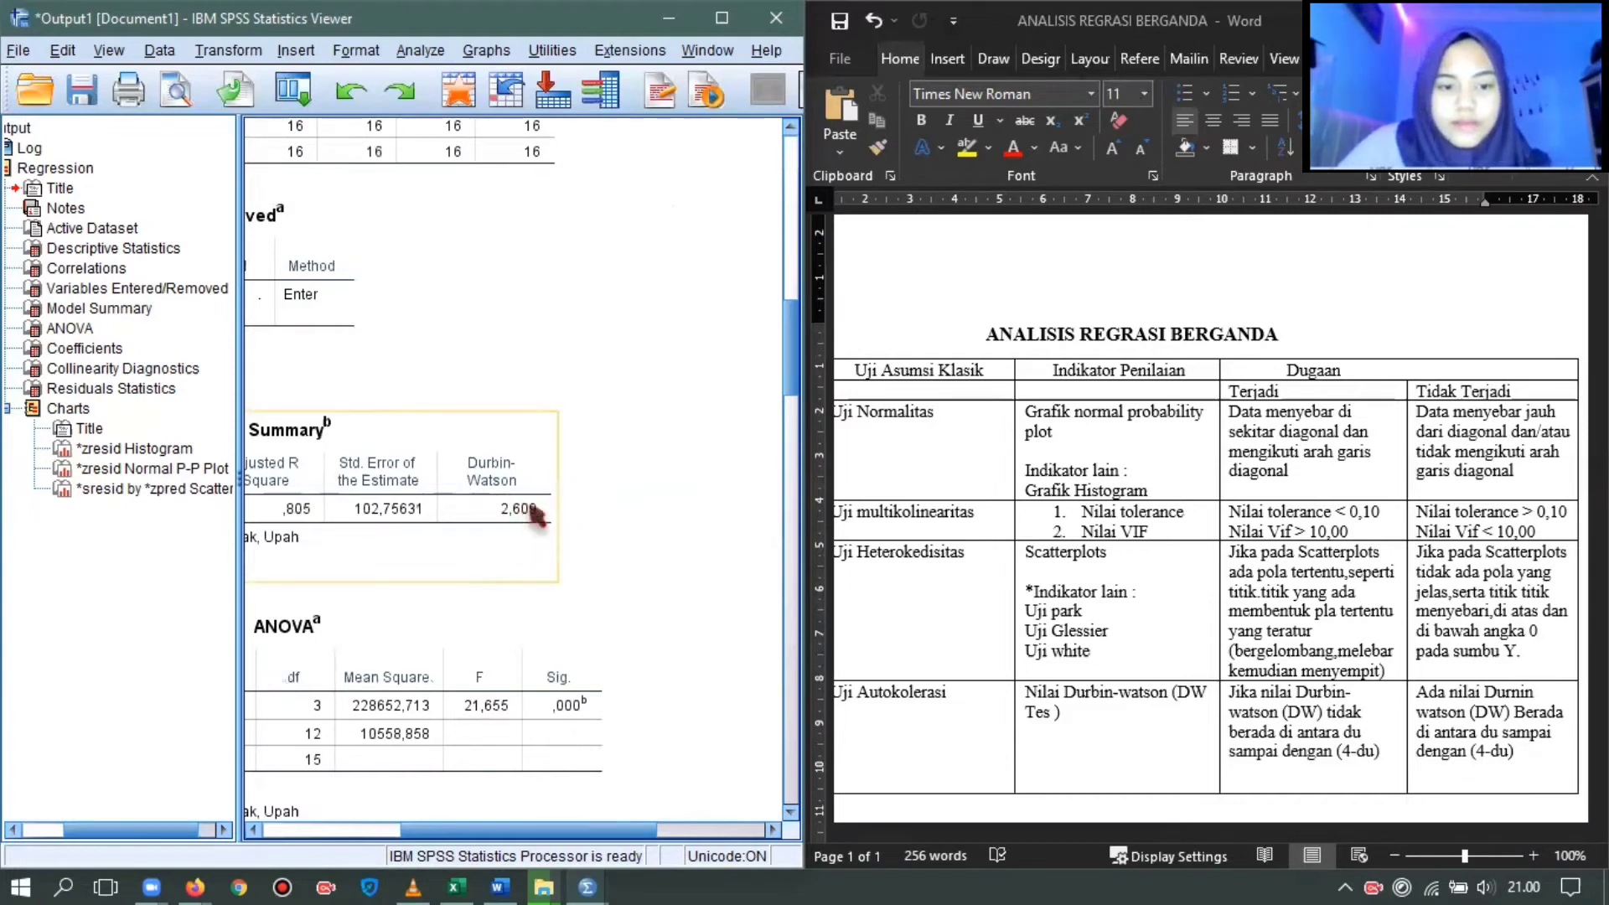
pyautogui.click(641, 598)
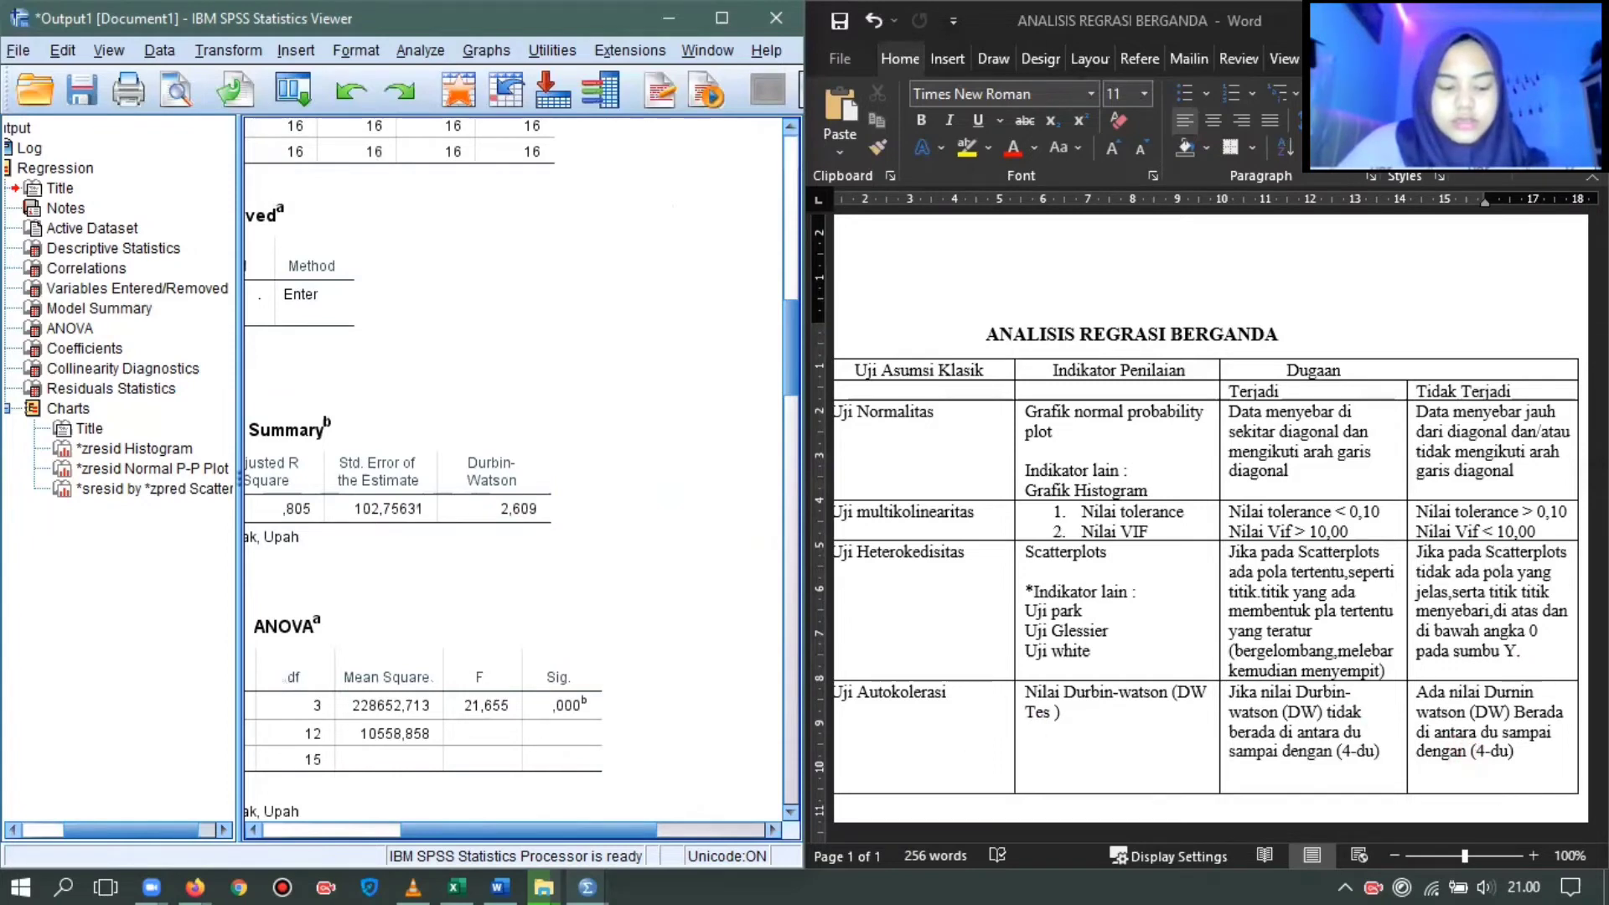
# - Look over the Descriptive Statistics and Correlations tables again and return to the Model Summary and ANOVA tables
pyautogui.scroll(5, 516, 470)
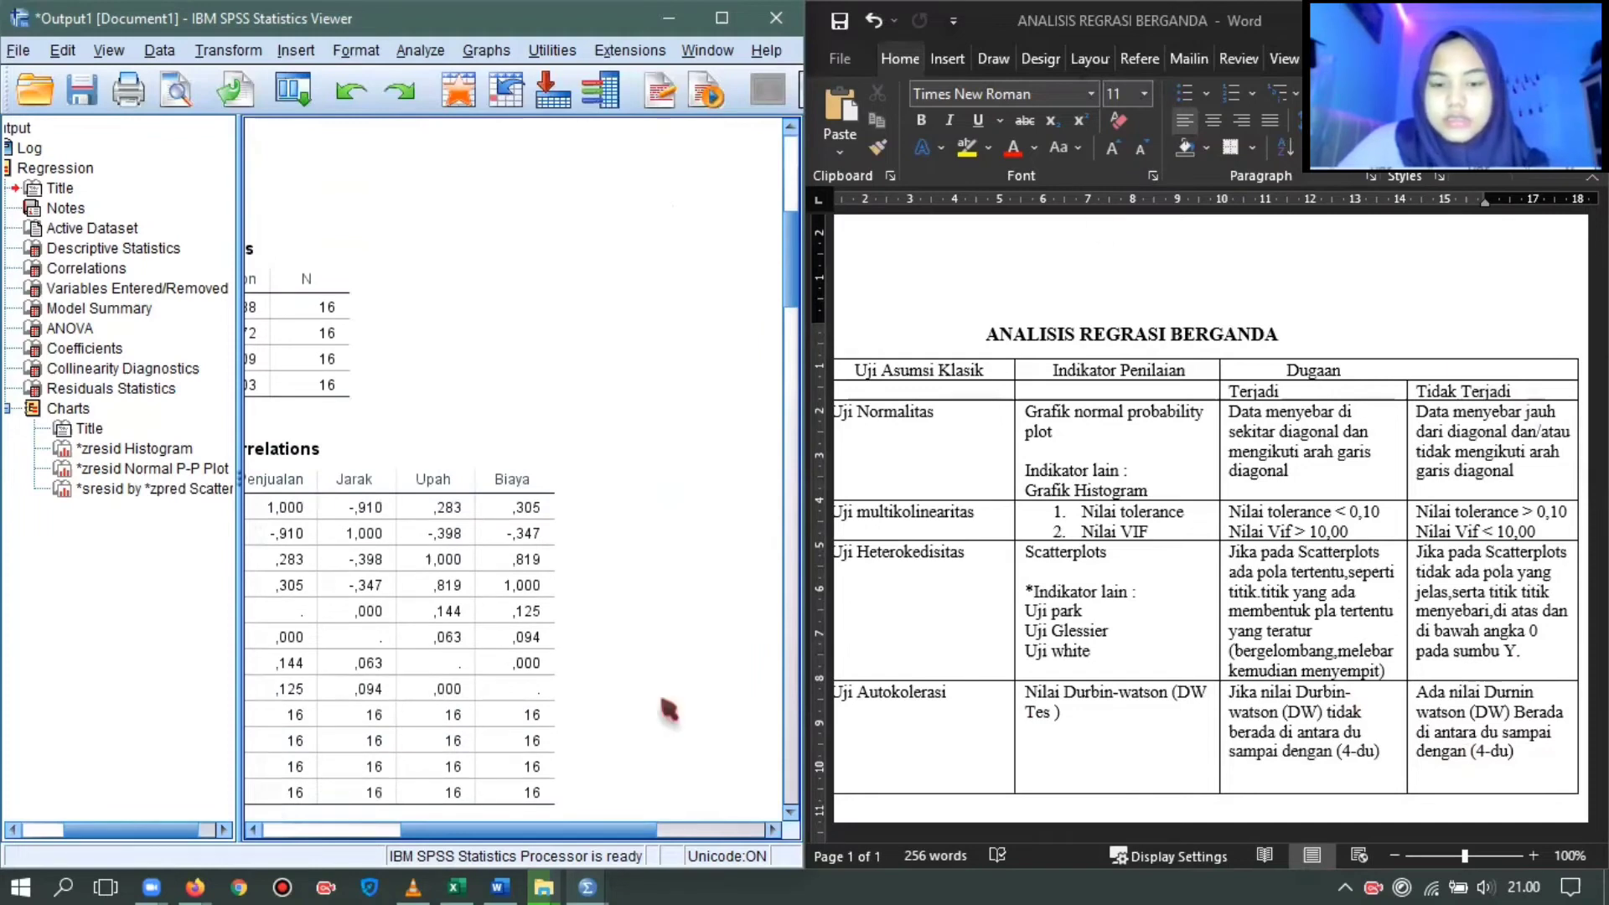
pyautogui.moveTo(557, 830); pyautogui.dragTo(415, 818)
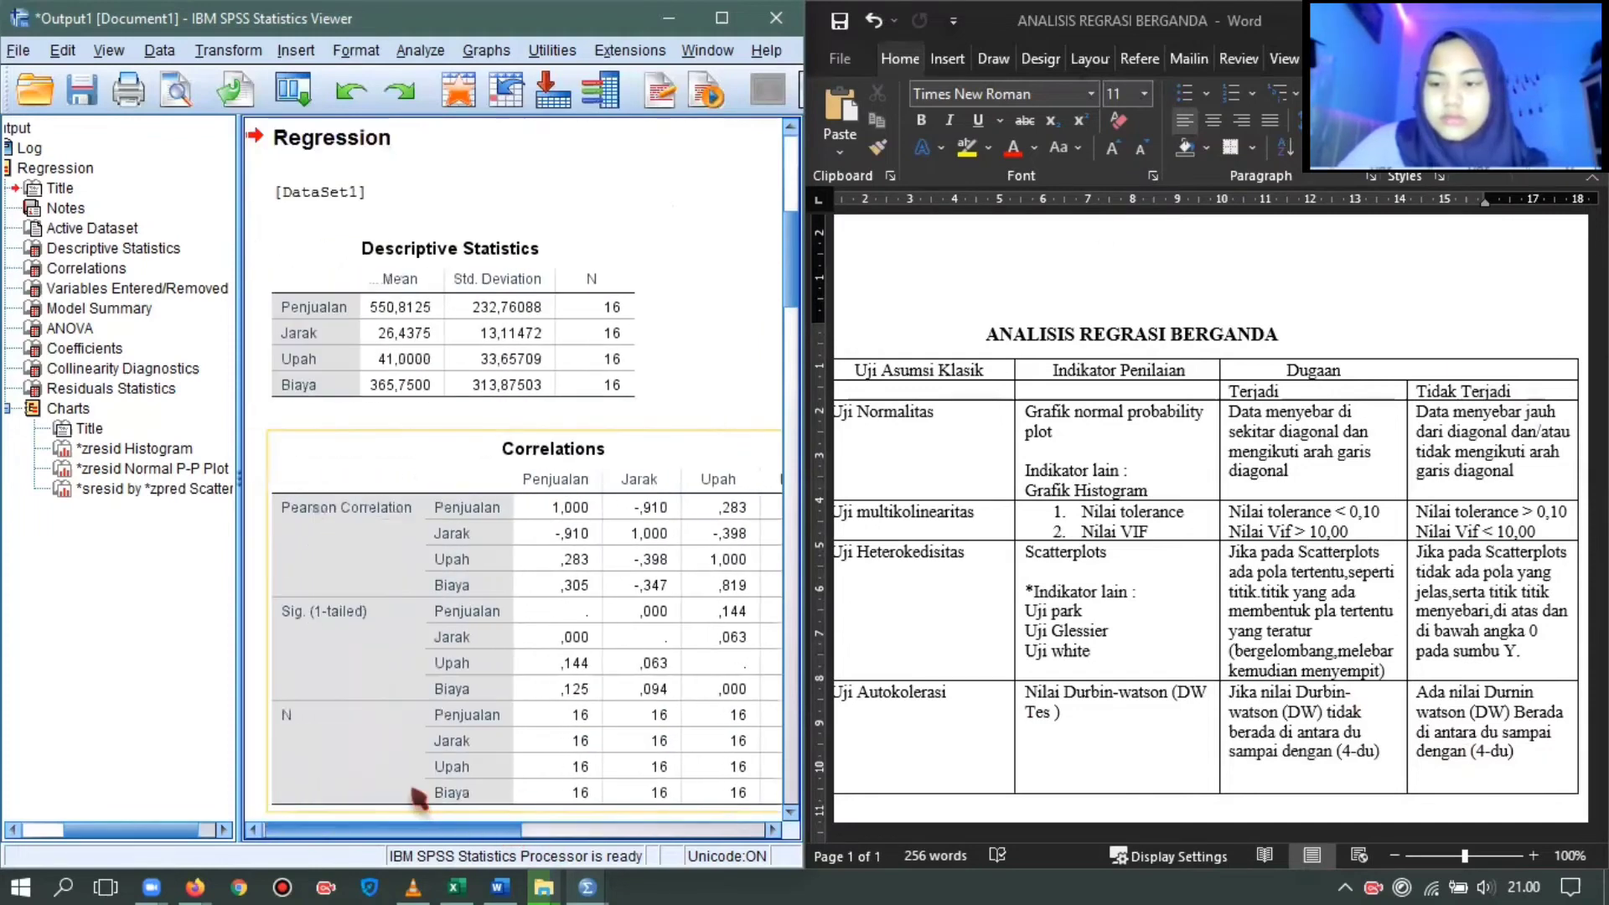
pyautogui.moveTo(805, 282); pyautogui.dragTo(803, 383)
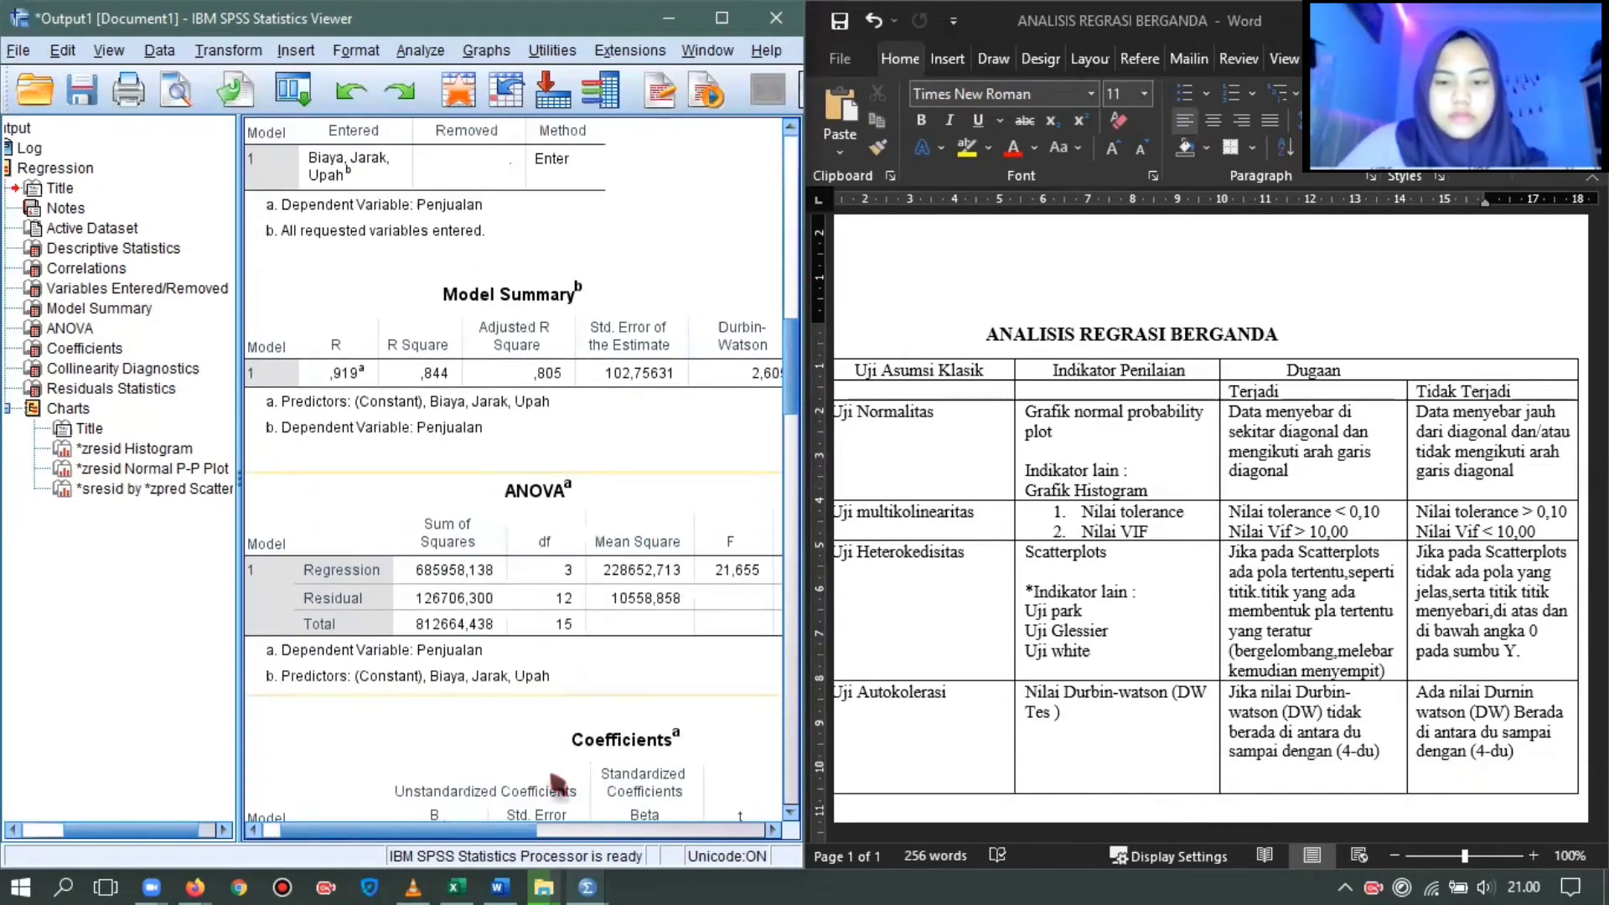
pyautogui.moveTo(498, 830); pyautogui.dragTo(583, 859)
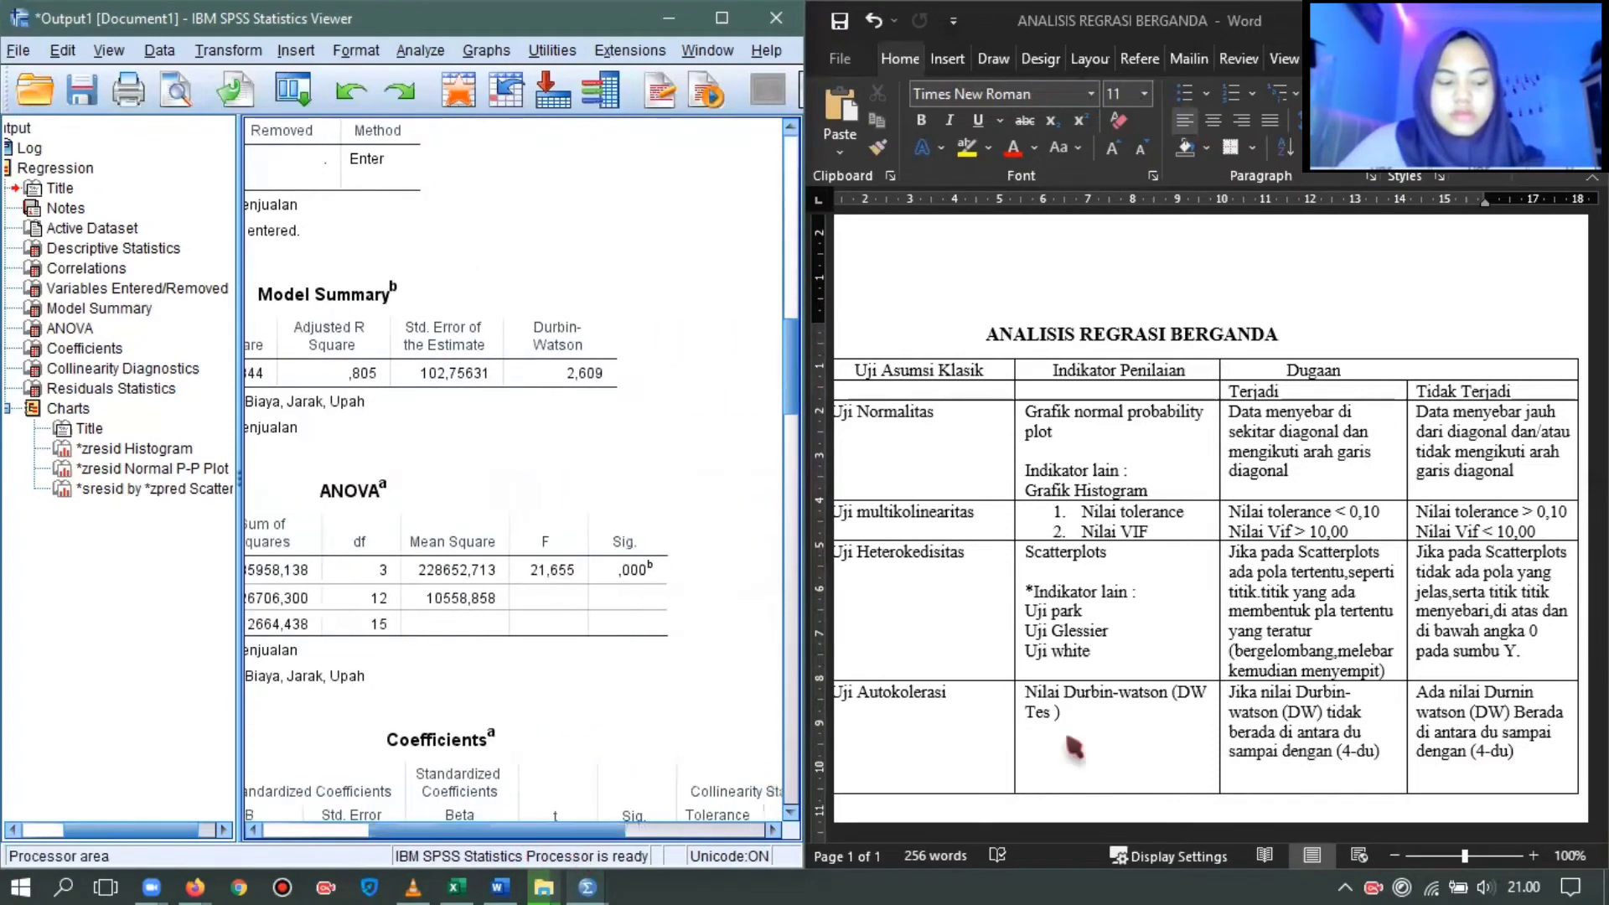
# - Consult the T and F test decision criteria in the Word document and return to its classical assumption table
pyautogui.click(1526, 600)
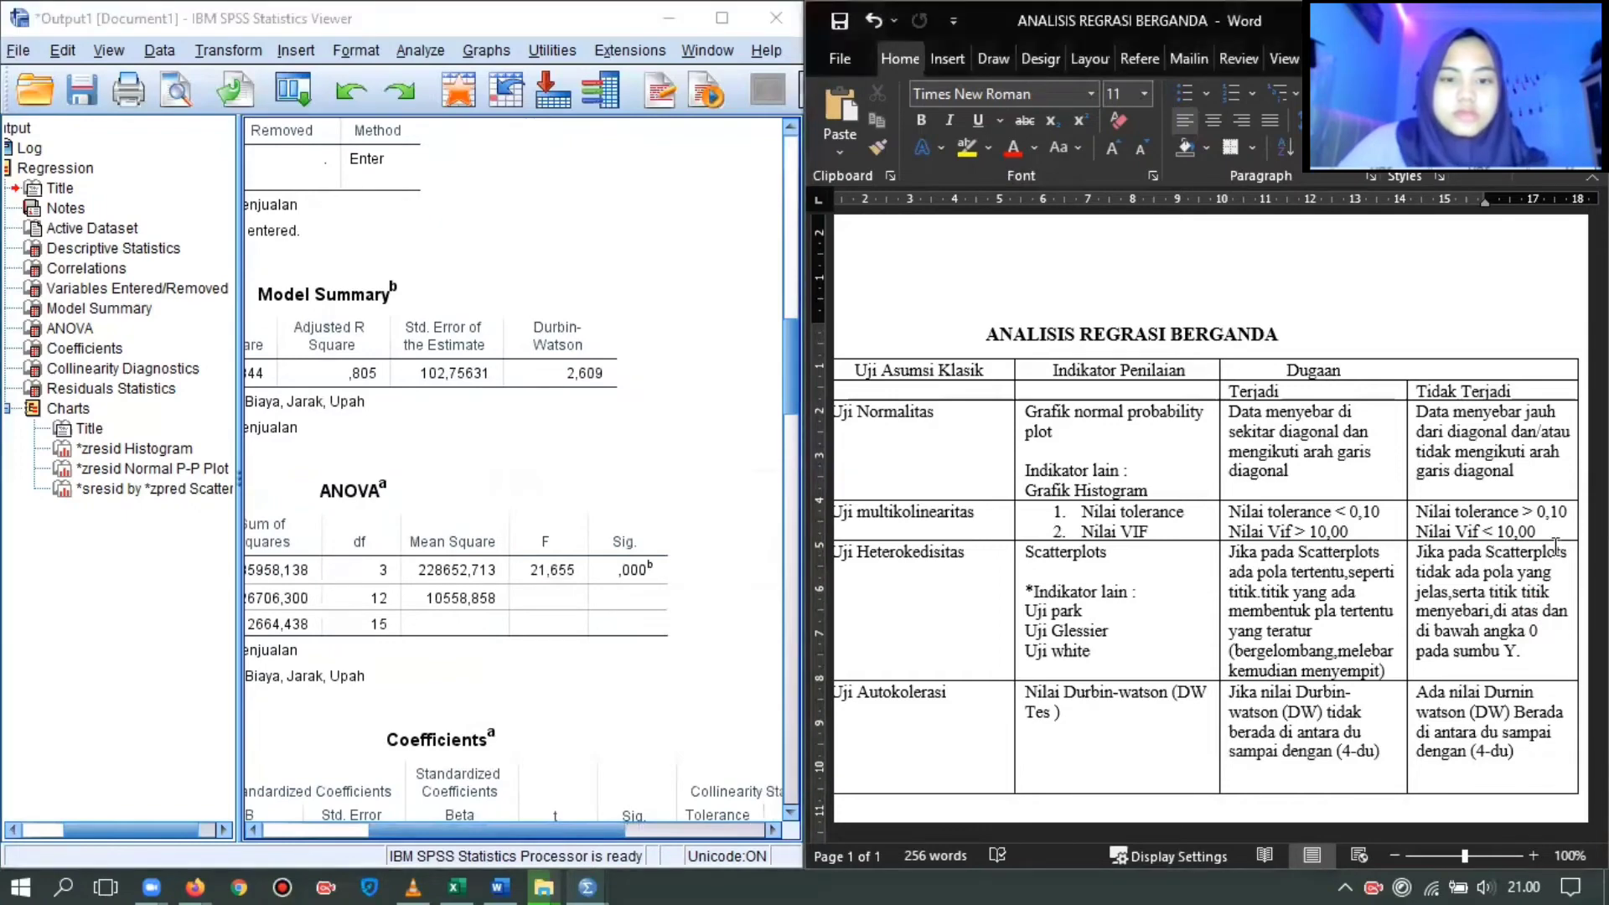
pyautogui.scroll(-4, 1525, 600)
pyautogui.scroll(-5, 1211, 529)
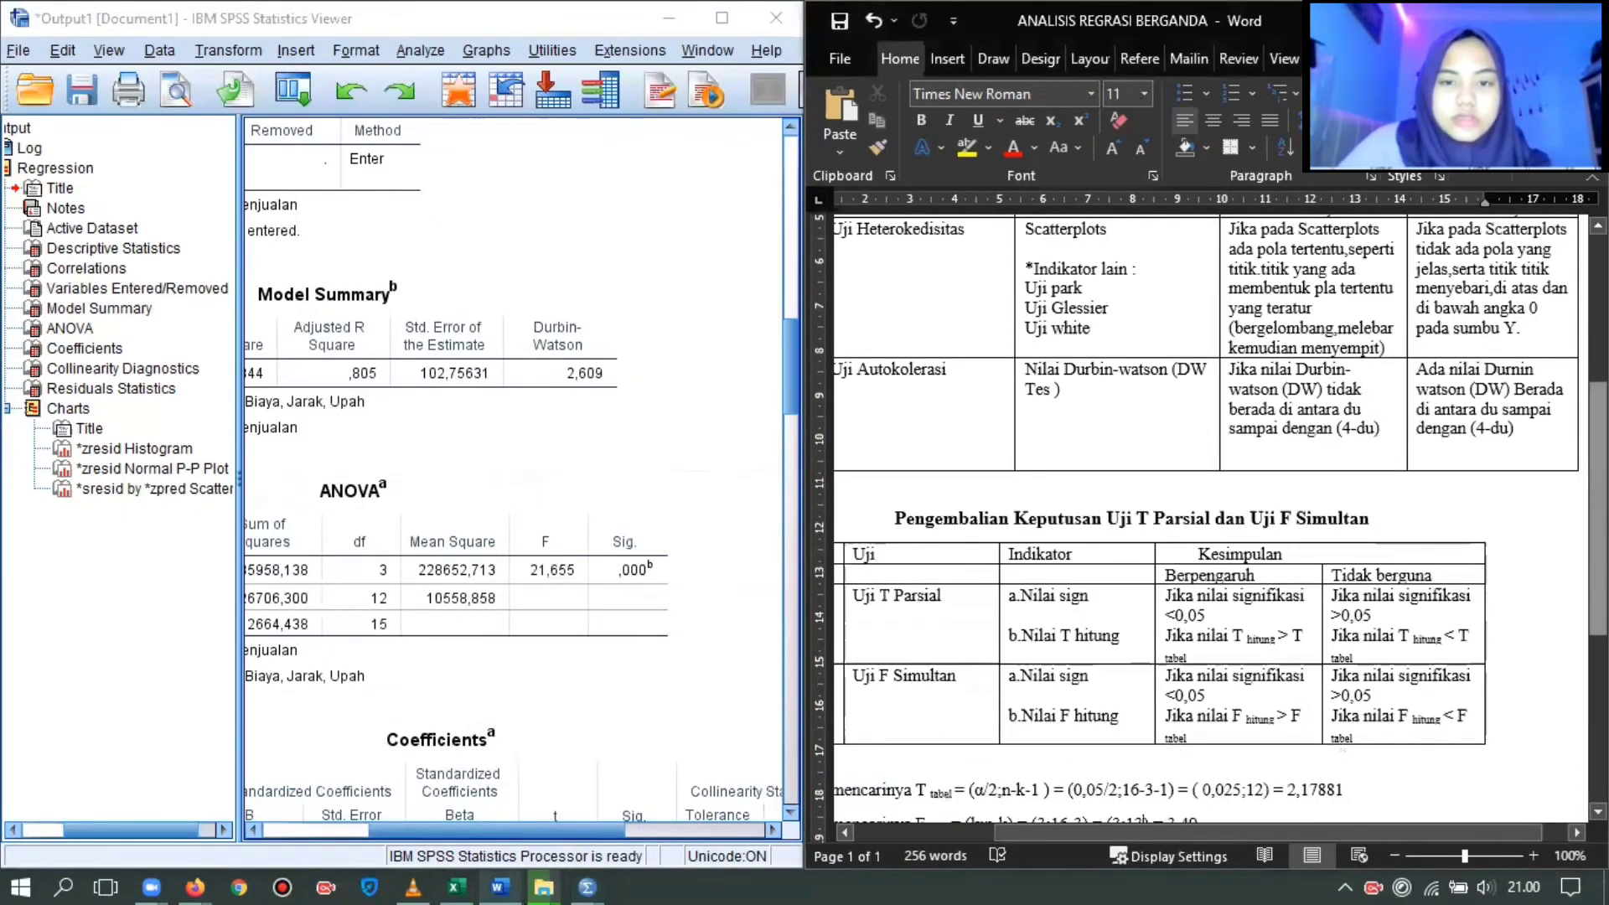
pyautogui.scroll(3, 1211, 523)
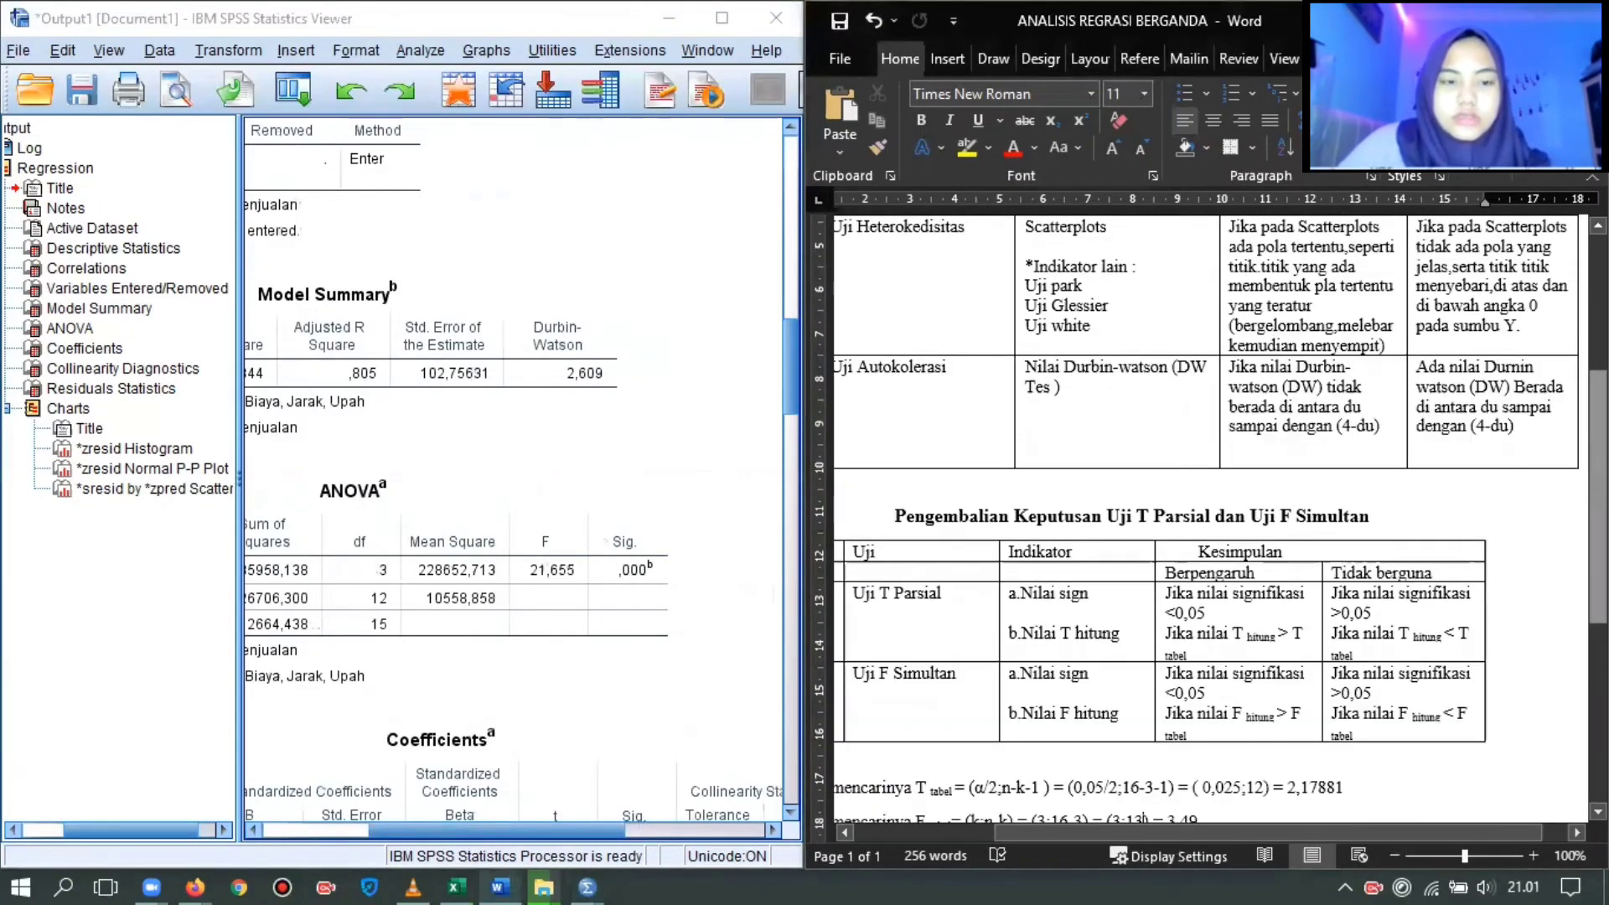
pyautogui.scroll(3, 1207, 519)
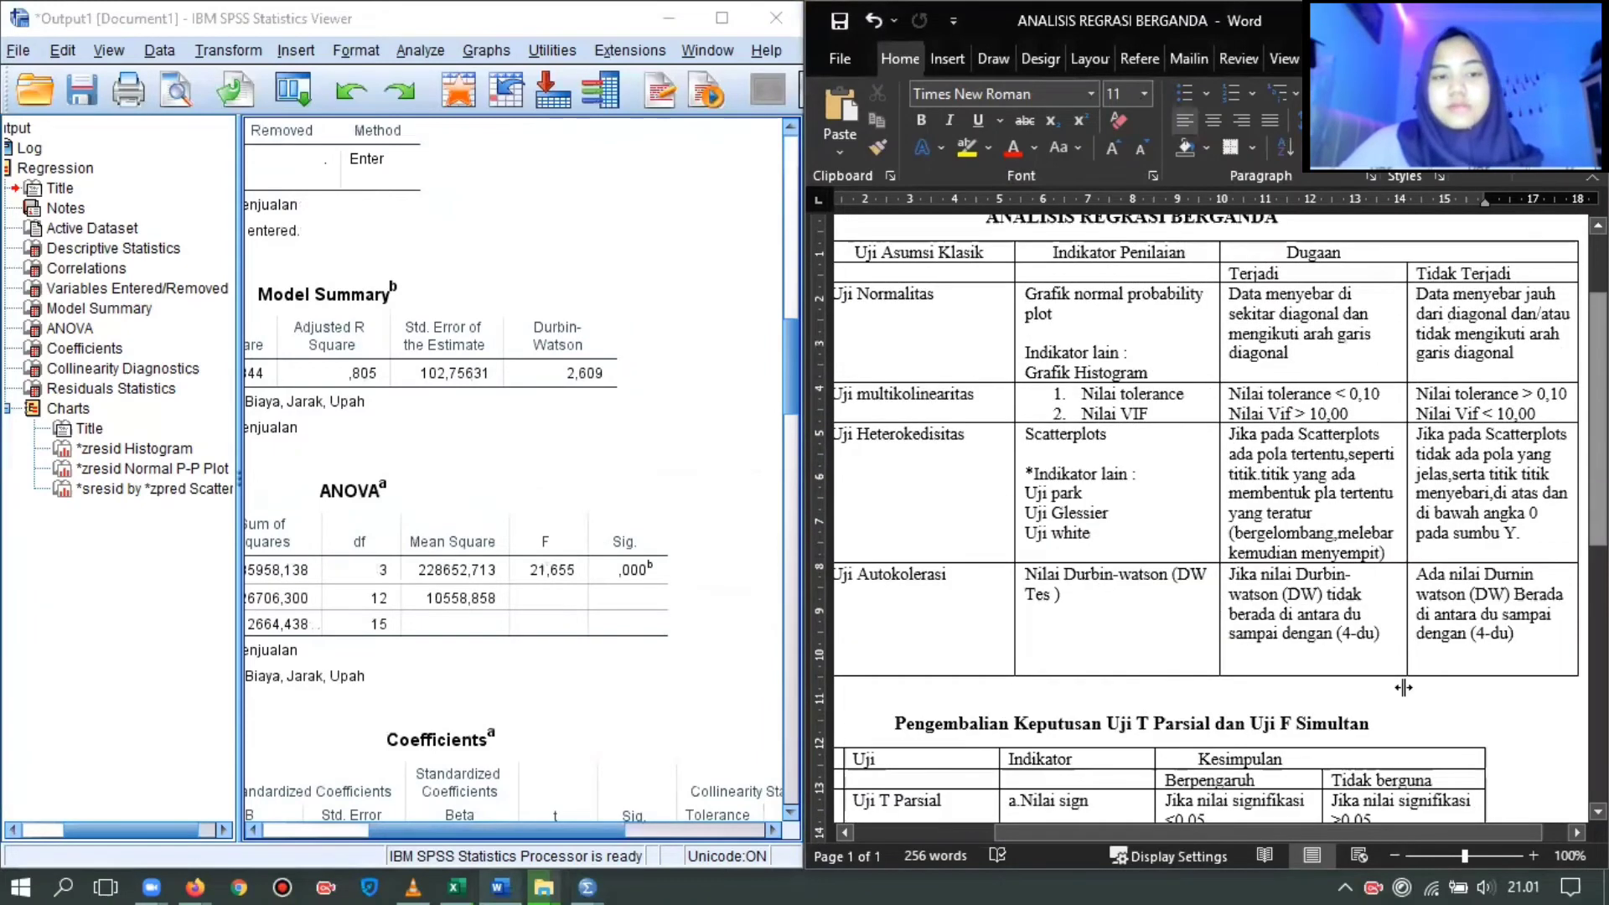
# - Check the Durbin-Watson value against the autocorrelation criterion and bring up the T and F test decision criteria in the Word document
pyautogui.scroll(1, 1403, 687)
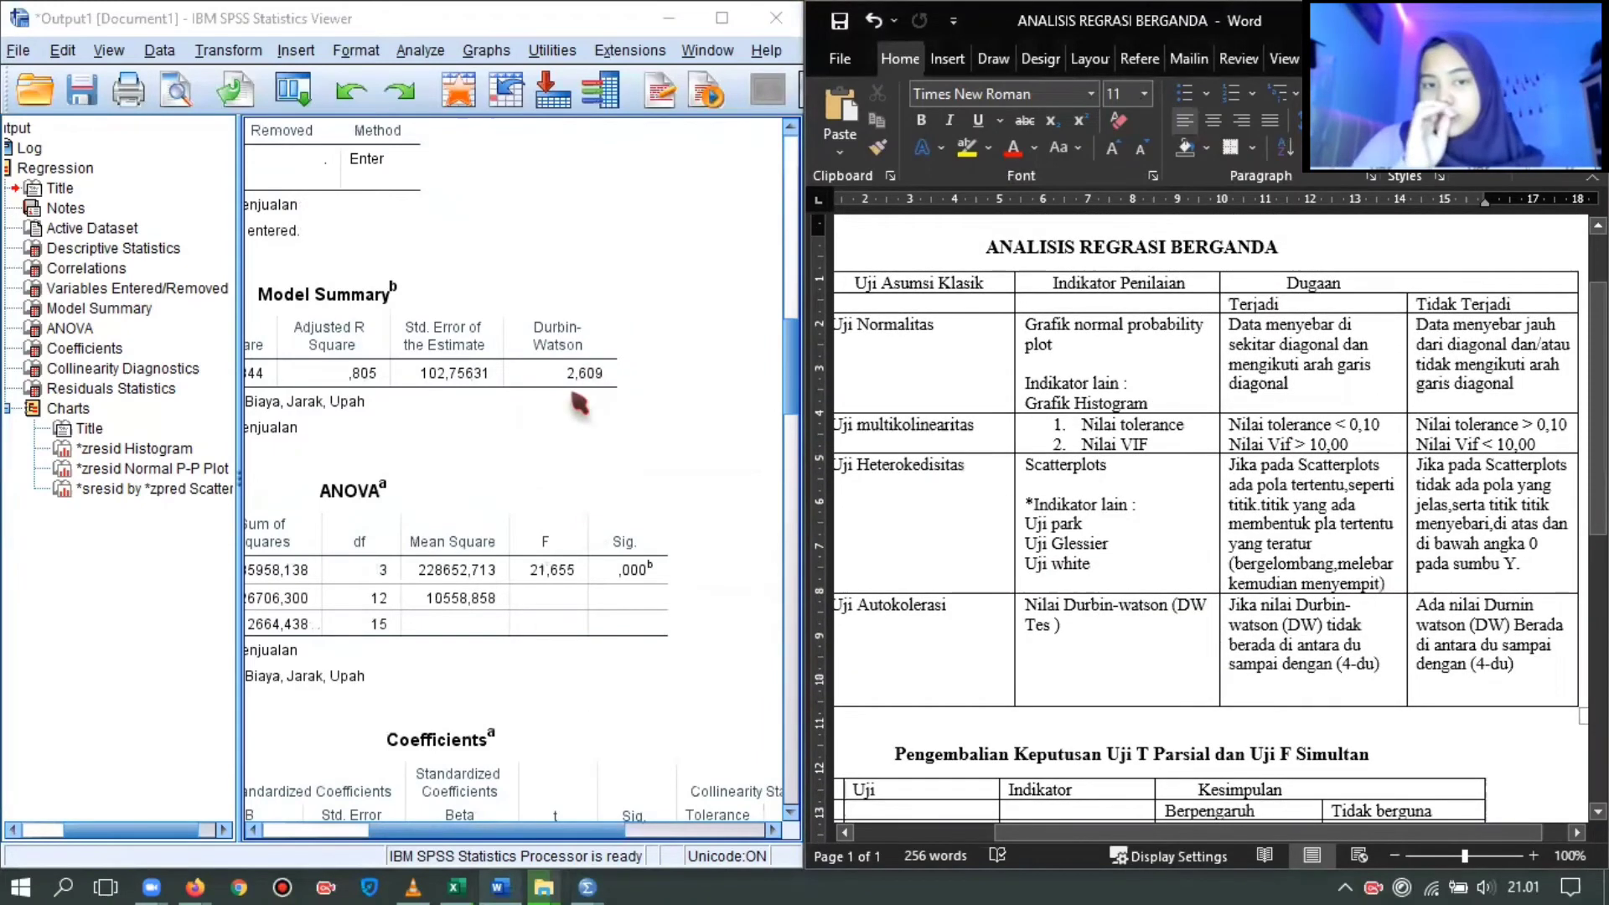
pyautogui.click(618, 401)
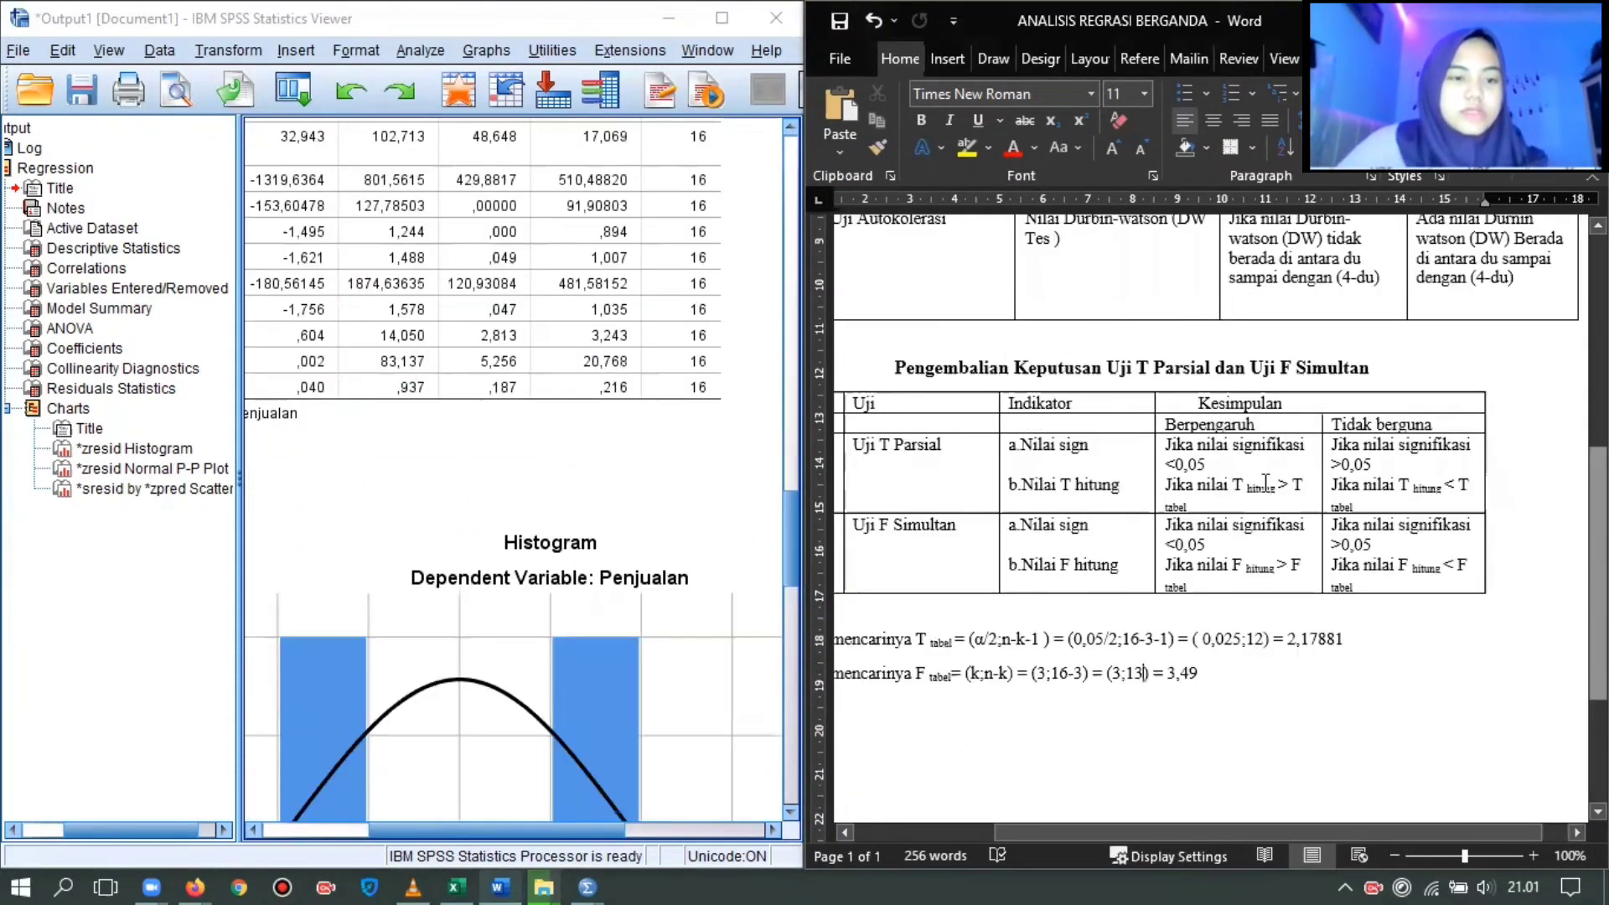
pyautogui.scroll(-2, 1268, 481)
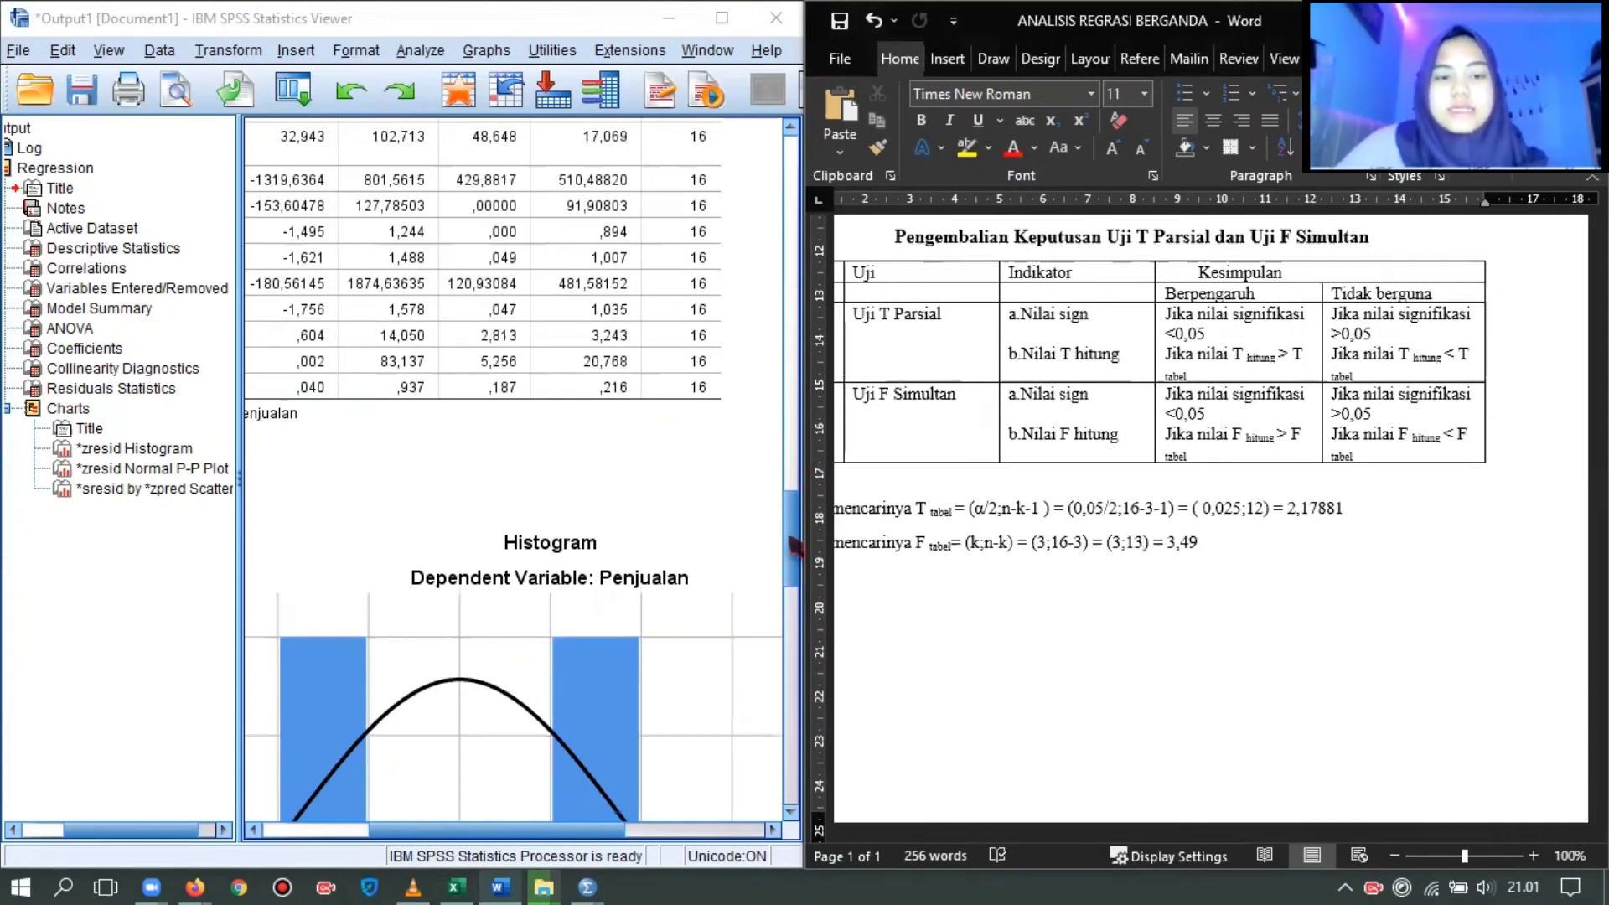
# - Examine the Coefficients table for the partial T test and look over the Collinearity Diagnostics and Residuals Statistics tables
pyautogui.moveTo(790, 549); pyautogui.dragTo(790, 503)
pyautogui.scroll(2, 762, 425)
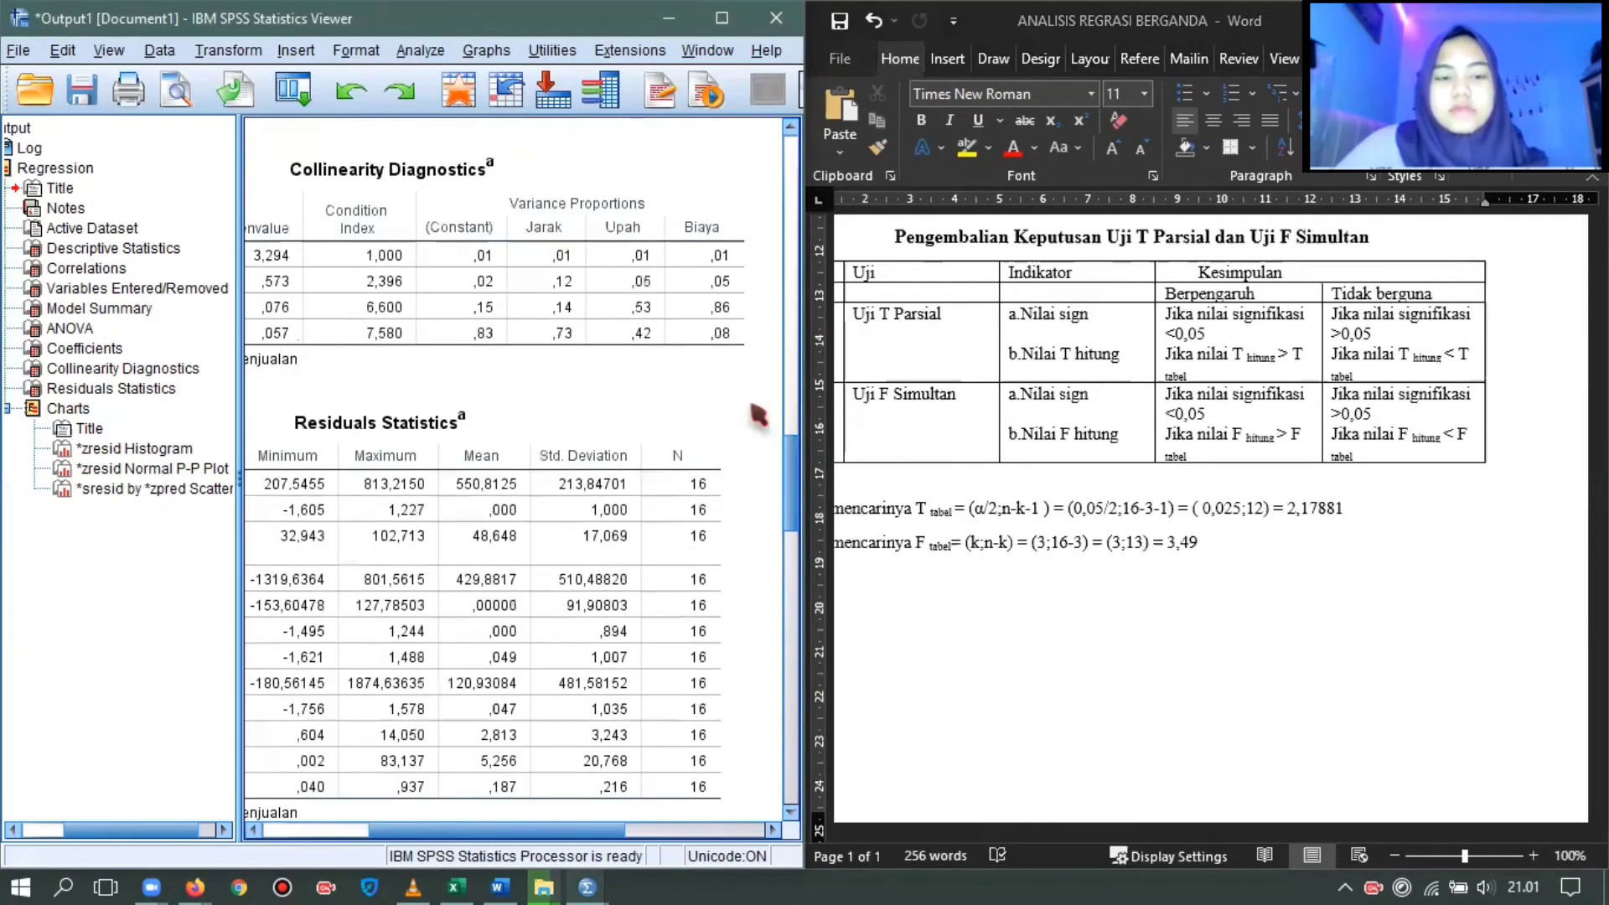
pyautogui.scroll(9, 759, 414)
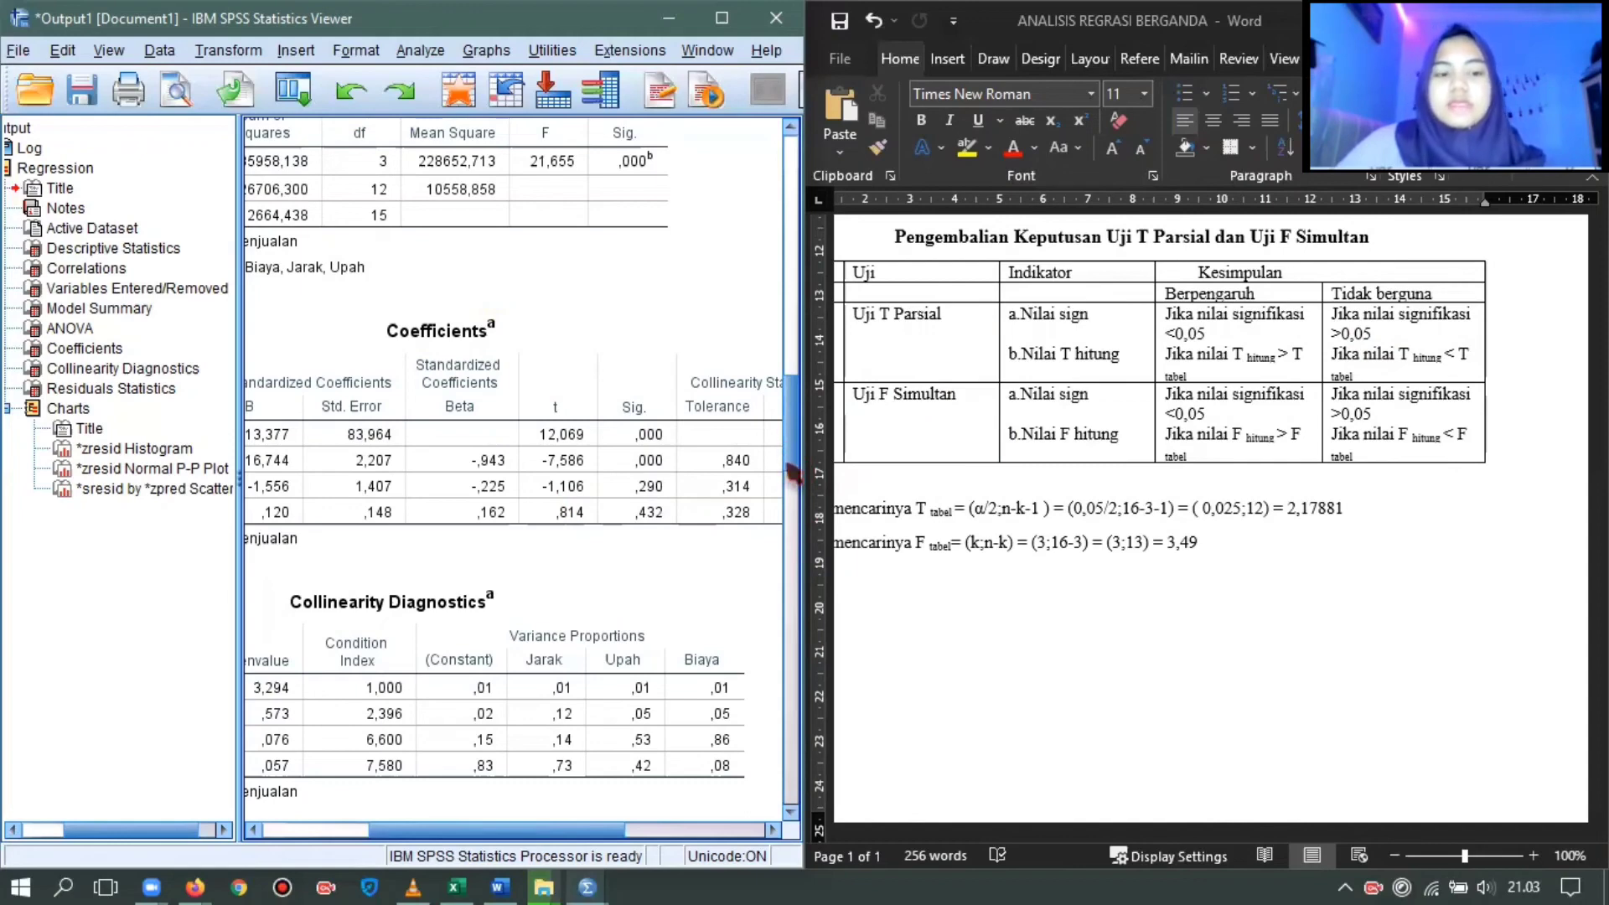
pyautogui.scroll(-5, 792, 473)
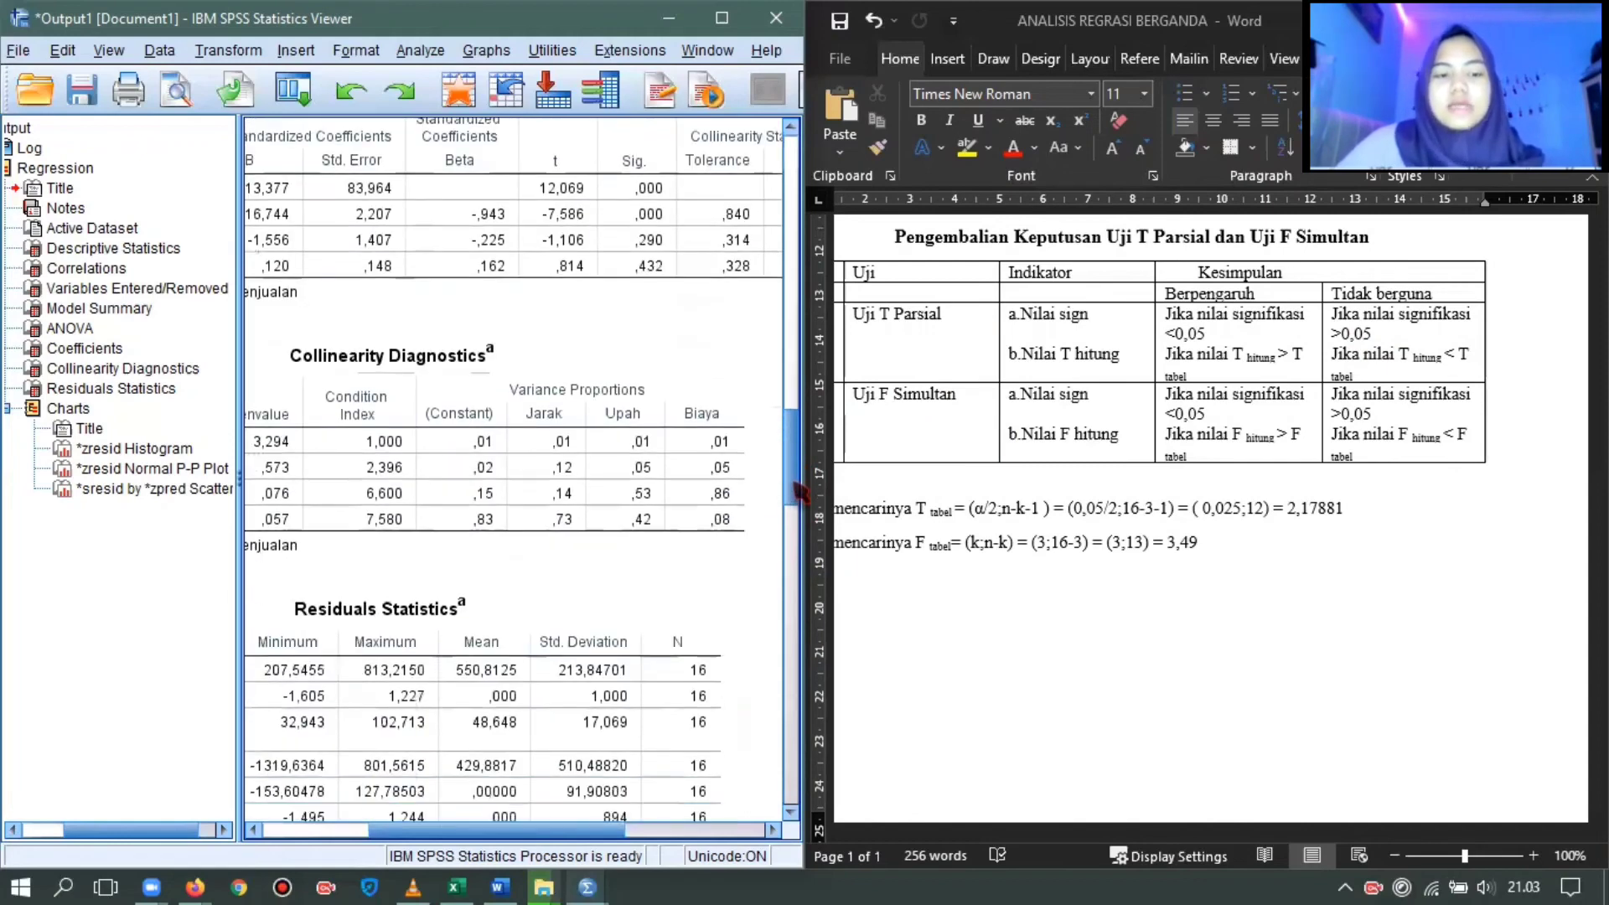
pyautogui.scroll(-2, 798, 501)
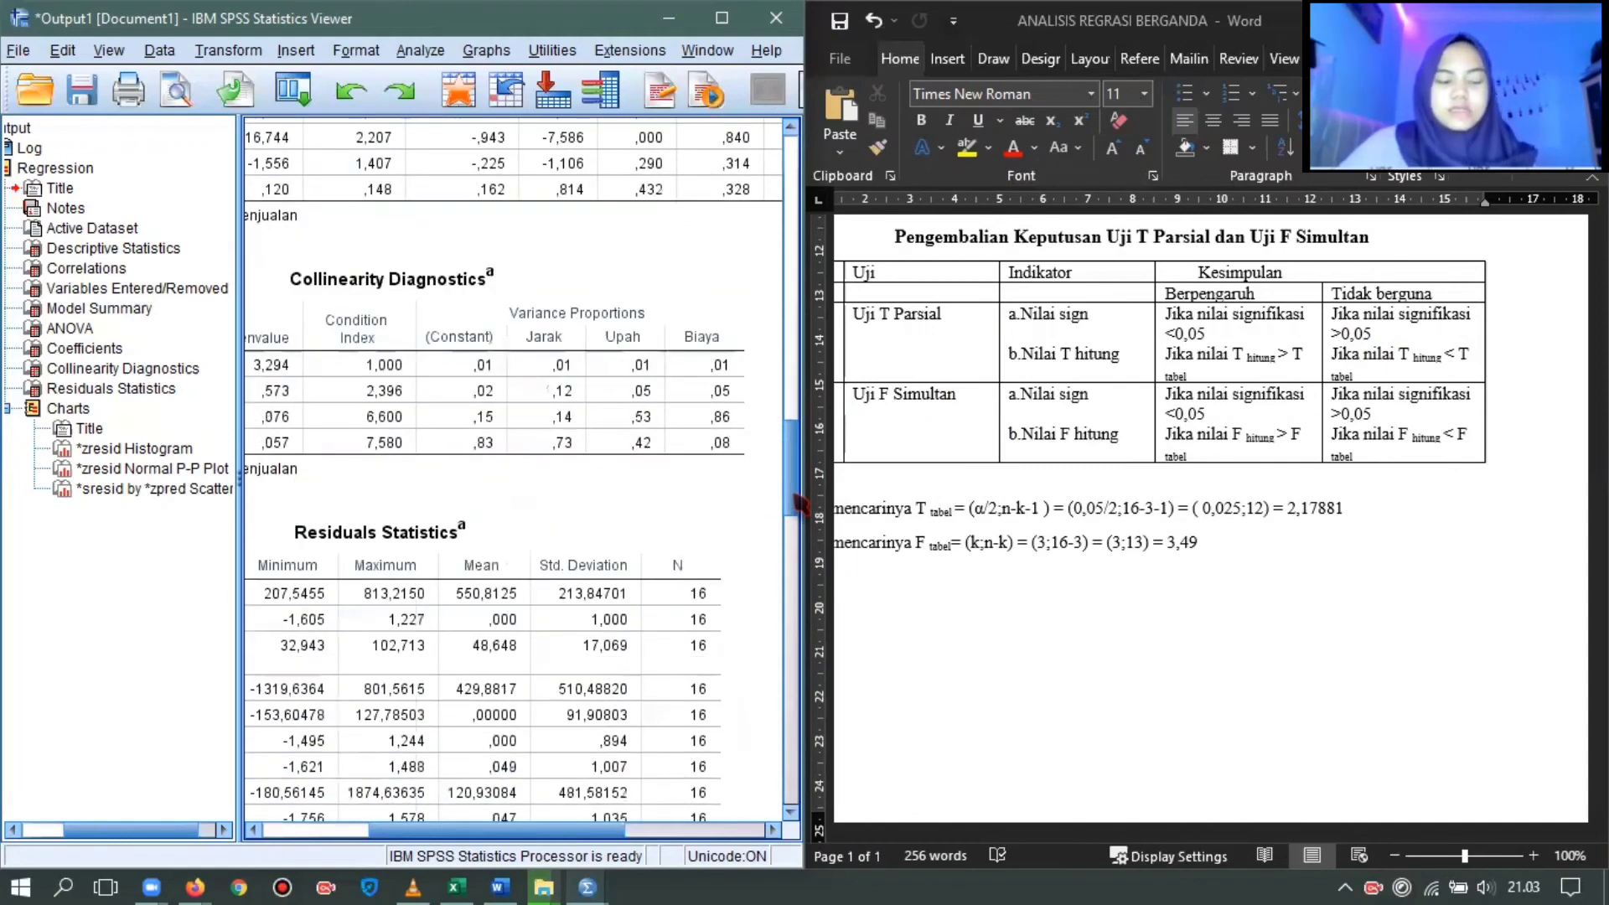
pyautogui.scroll(-1, 799, 505)
pyautogui.scroll(-1, 799, 507)
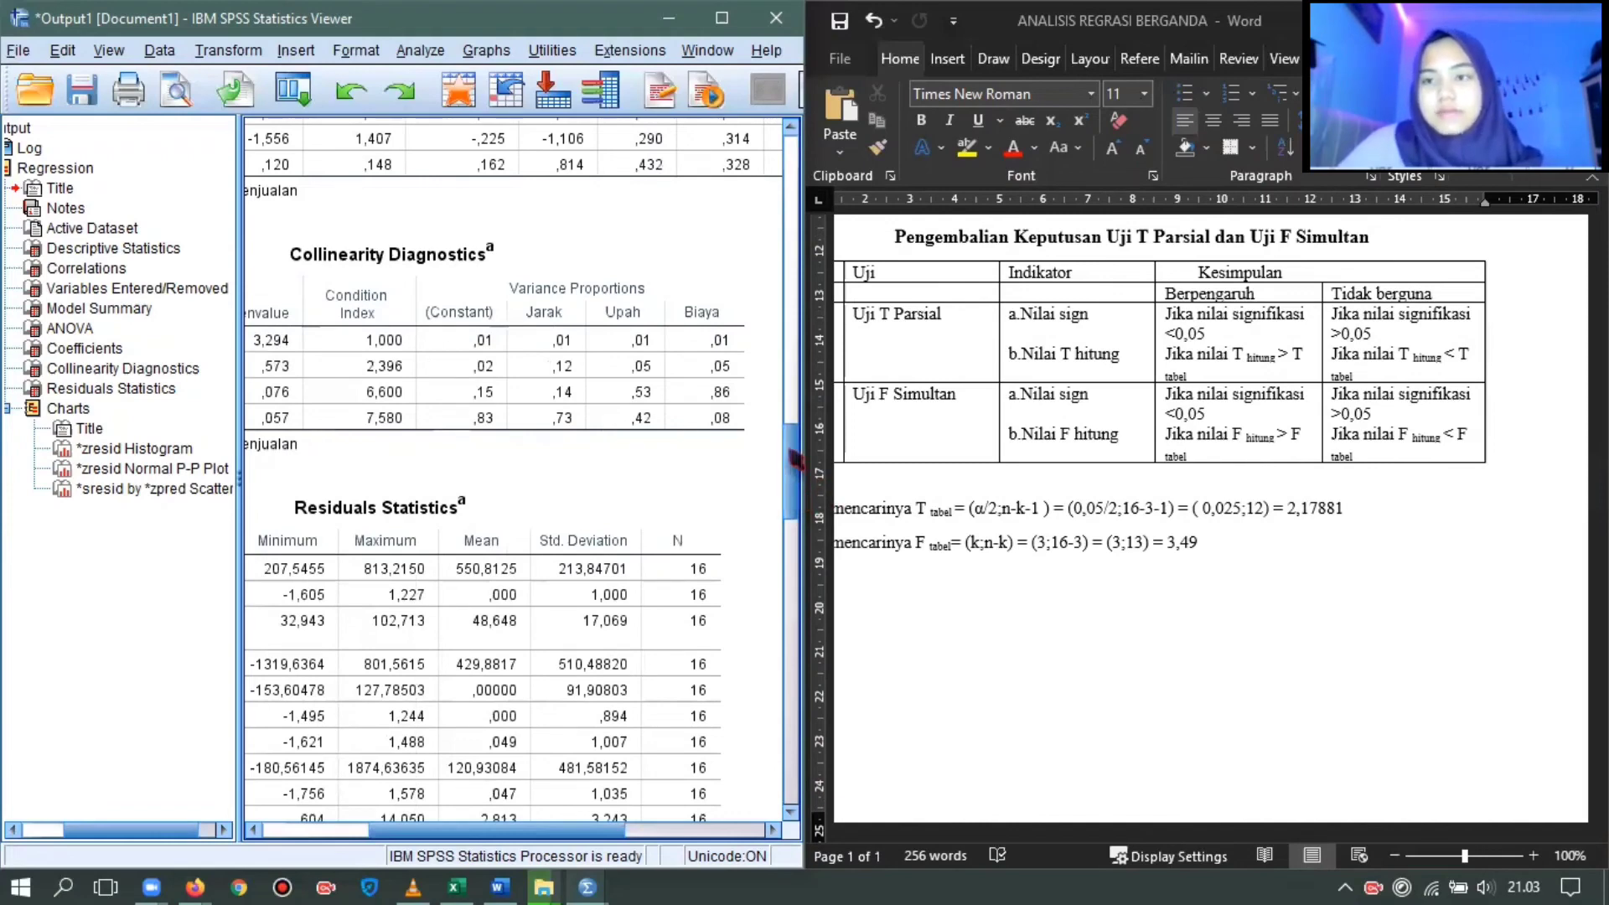
# - Select the ANOVA table in the SPSS output and examine its Sig. value for the simultaneous F test
pyautogui.scroll(3, 783, 421)
pyautogui.scroll(5, 783, 422)
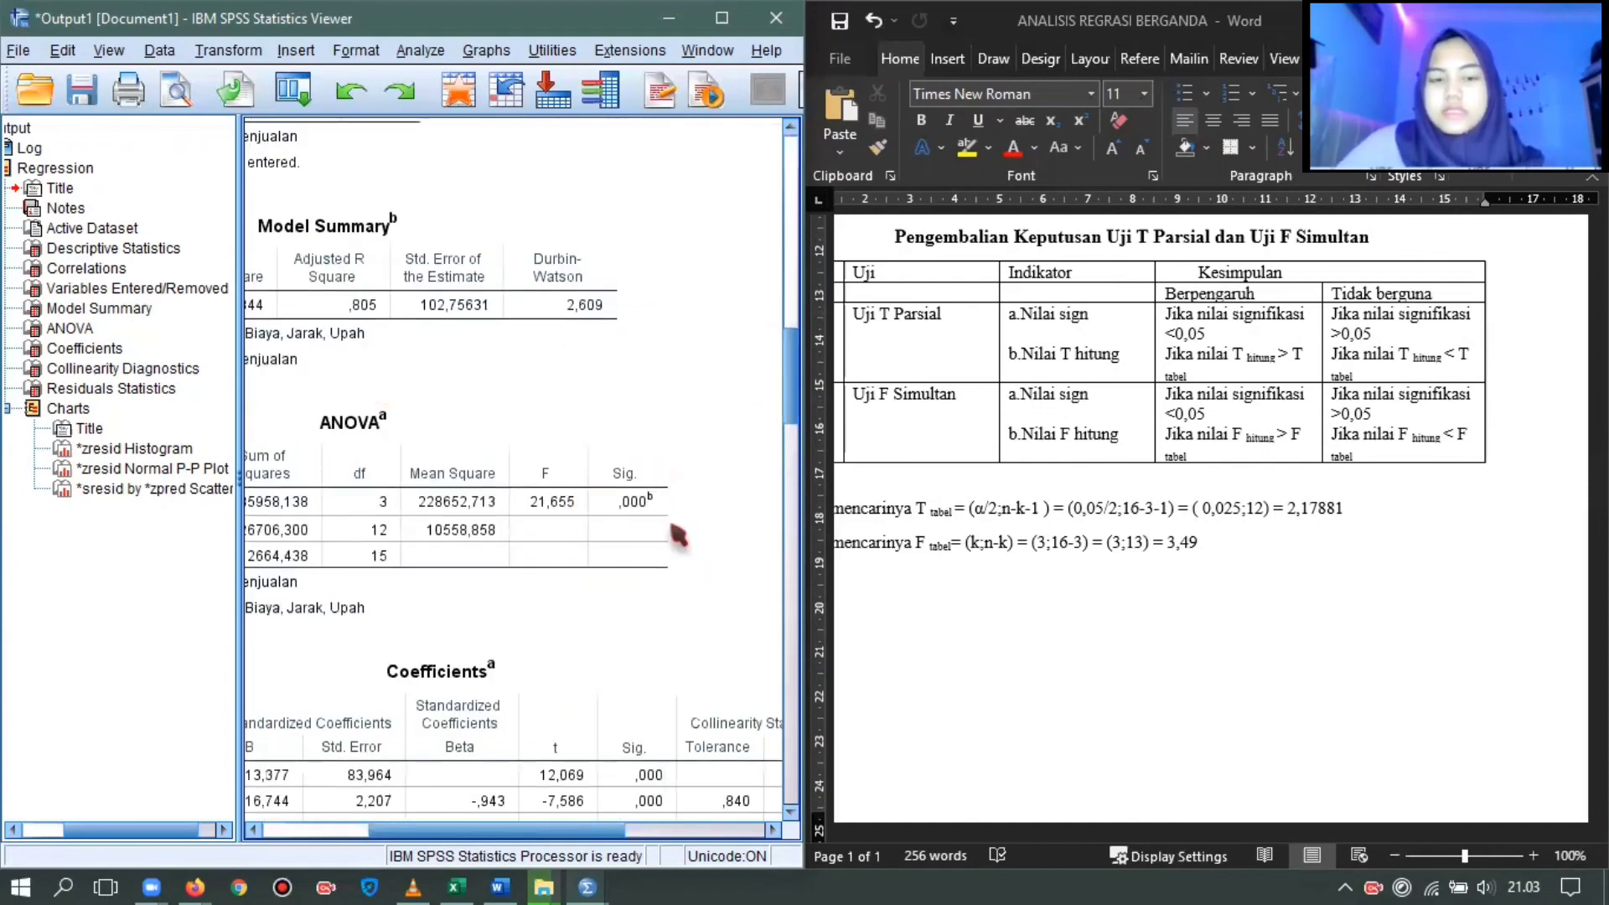
pyautogui.click(632, 495)
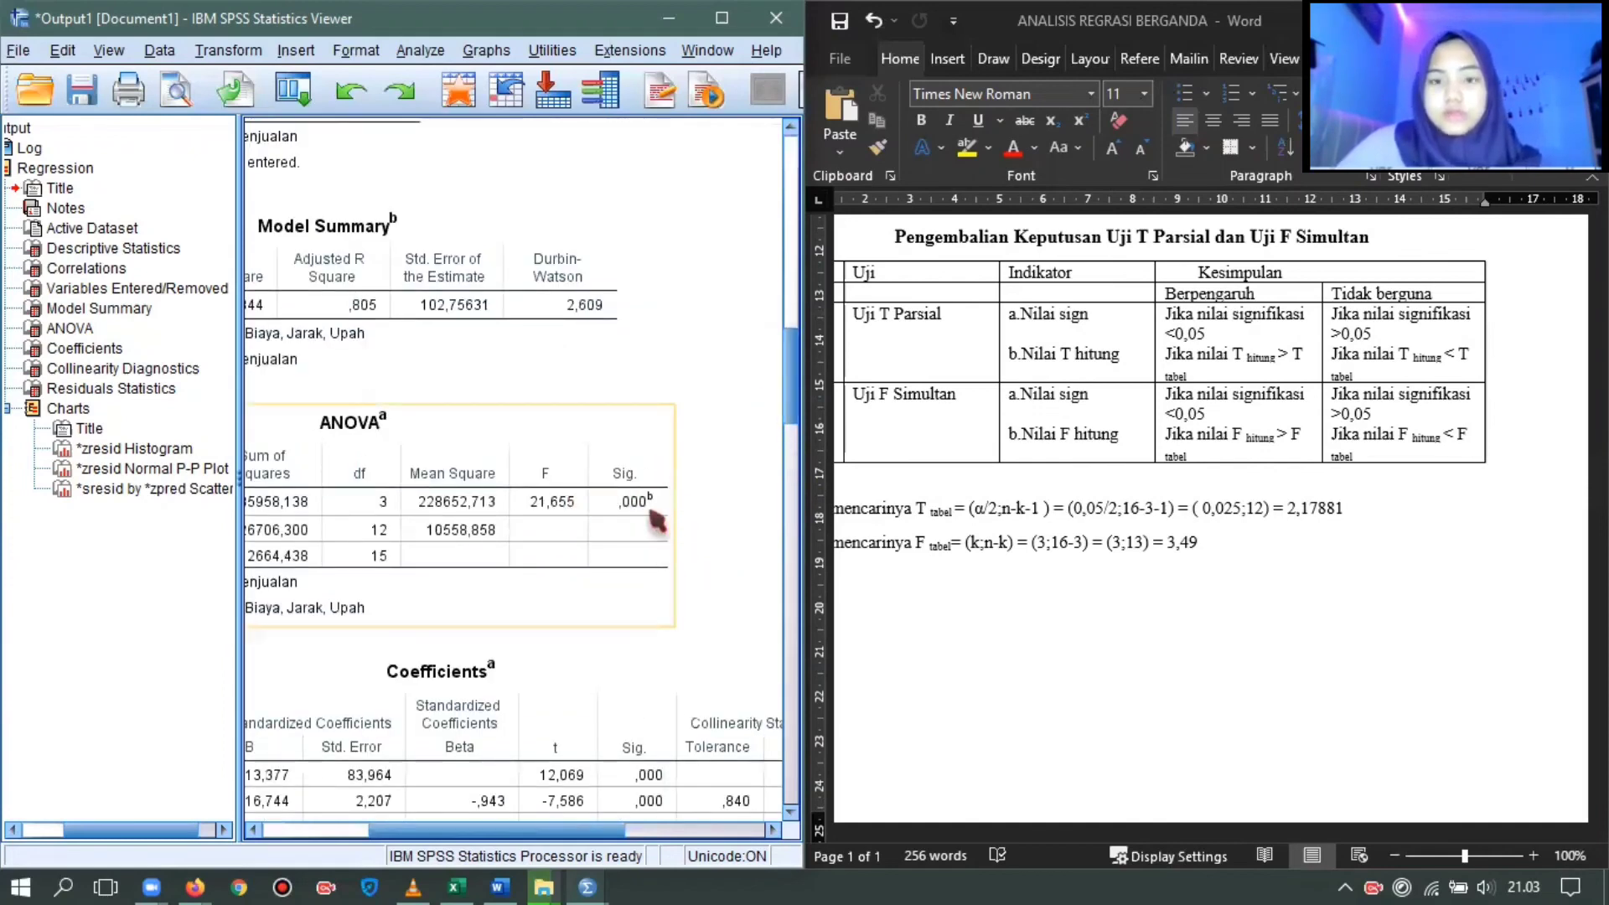